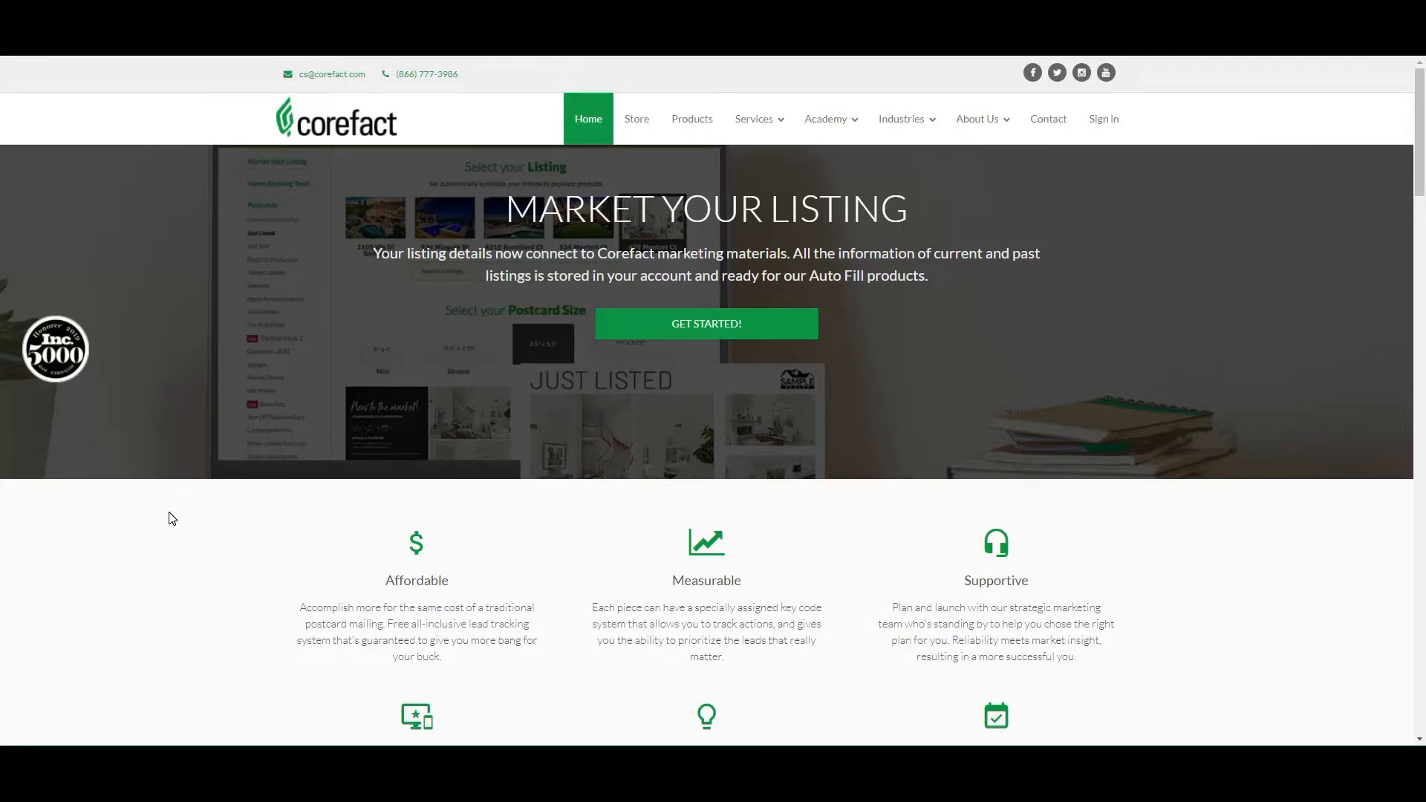
Look through the Corefact home page, including its top sellers, introduction video, Academy articles and partner brands.
{"action": "scroll", "coordinate": [252, 509], "scroll_direction": "down", "scroll_amount": 1}
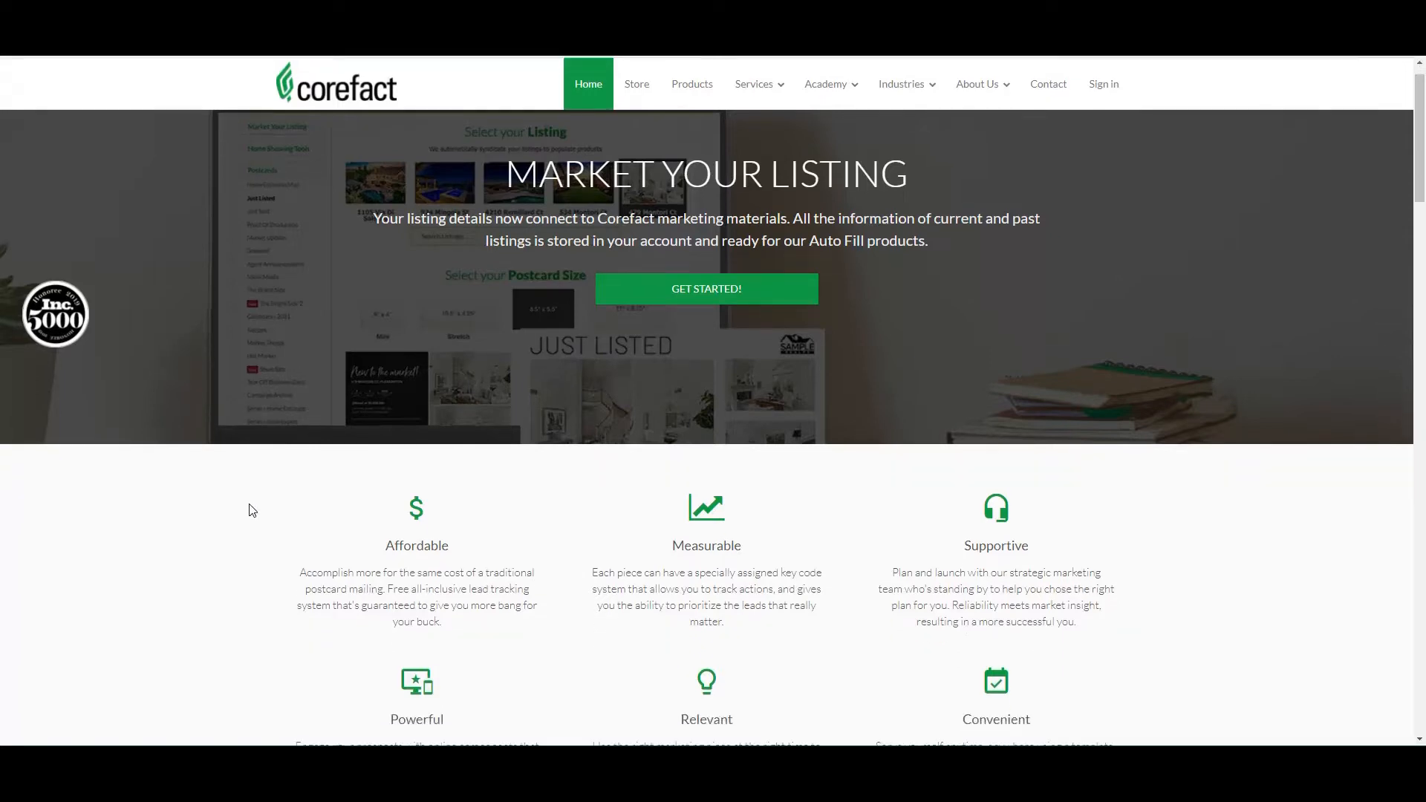
{"action": "scroll", "coordinate": [253, 510], "scroll_direction": "down", "scroll_amount": 5}
{"action": "scroll", "coordinate": [217, 484], "scroll_direction": "down", "scroll_amount": 2}
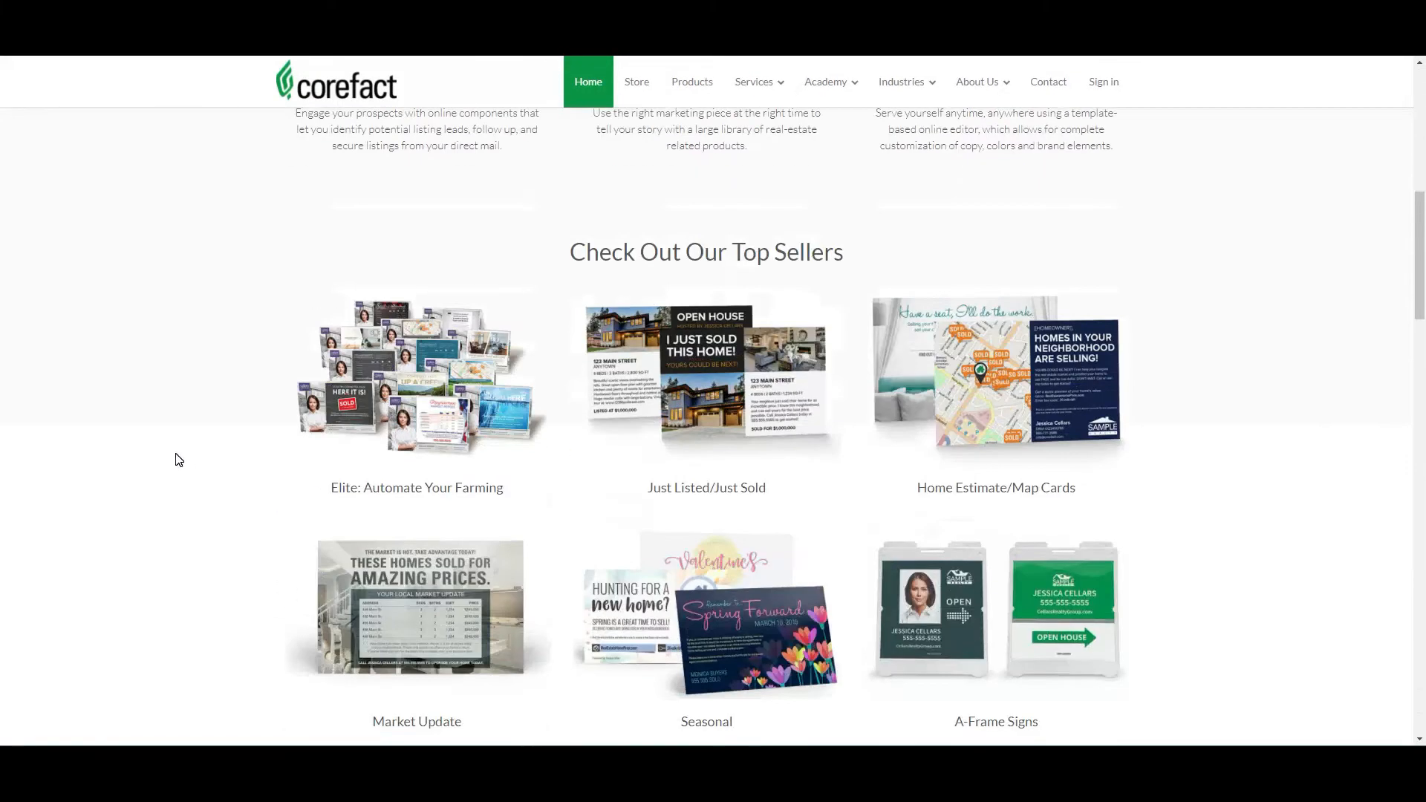
{"action": "scroll", "coordinate": [201, 388], "scroll_direction": "down", "scroll_amount": 2}
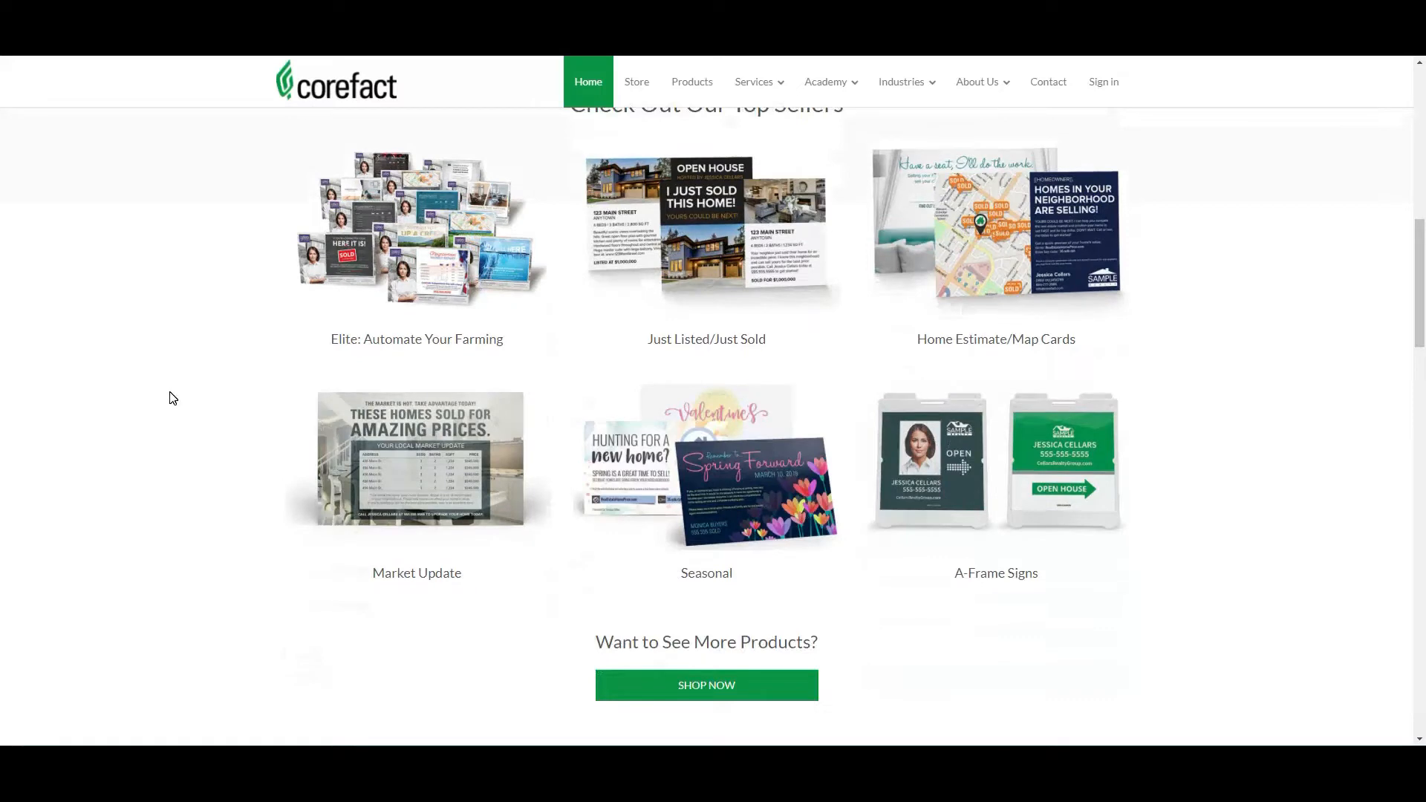
{"action": "scroll", "coordinate": [173, 398], "scroll_direction": "down", "scroll_amount": 9}
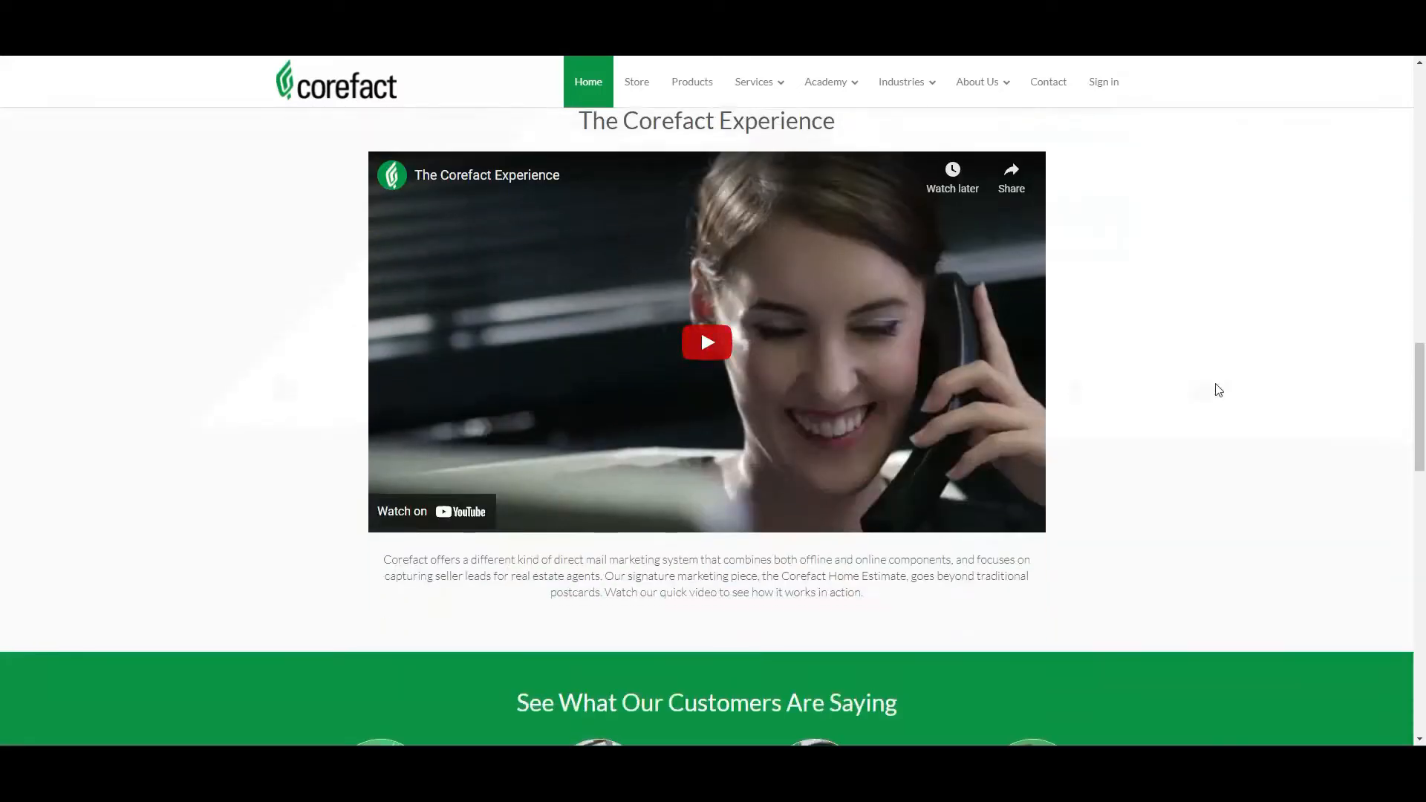
{"action": "left_click_drag", "start_coordinate": [1408, 420], "coordinate": [1406, 578]}
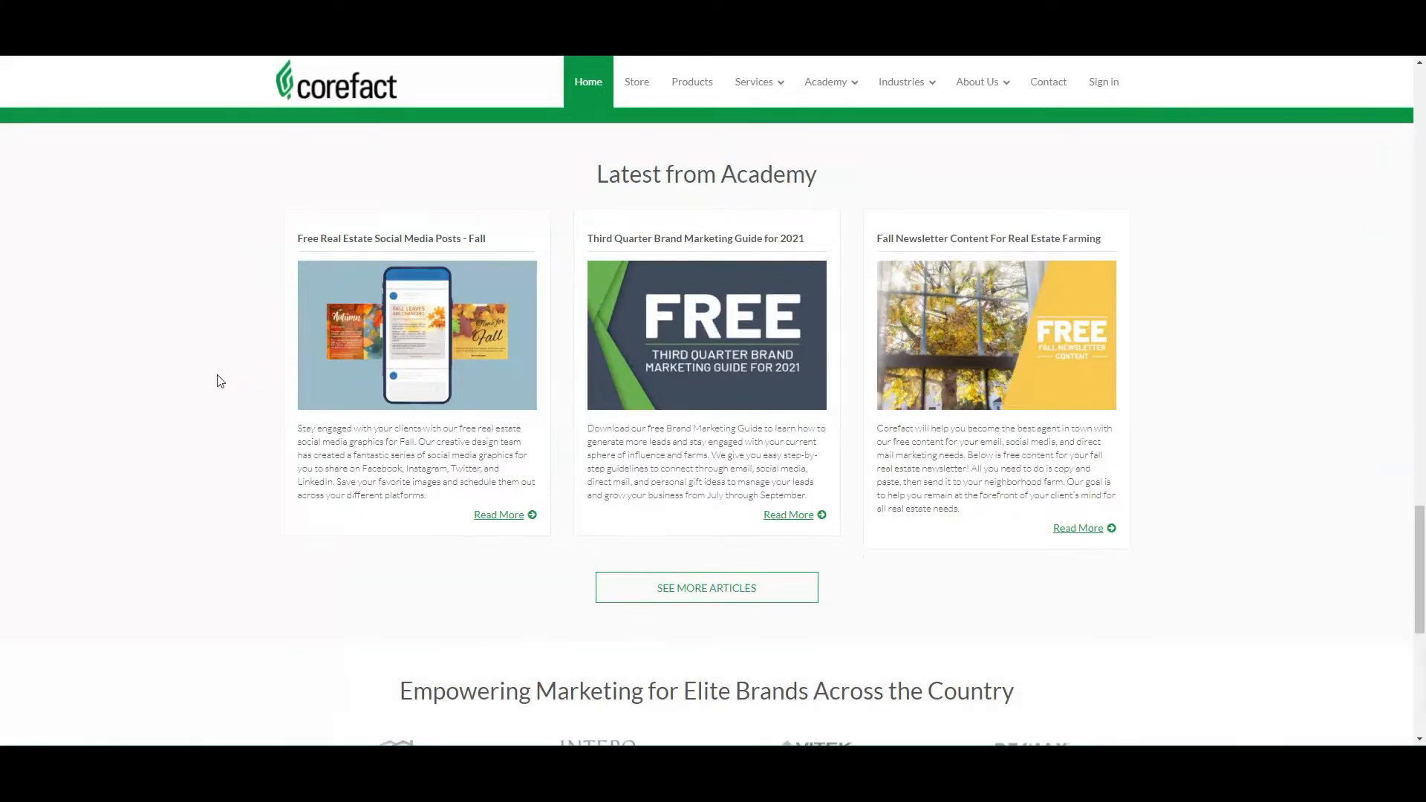
{"action": "scroll", "coordinate": [1256, 414], "scroll_direction": "down", "scroll_amount": 4}
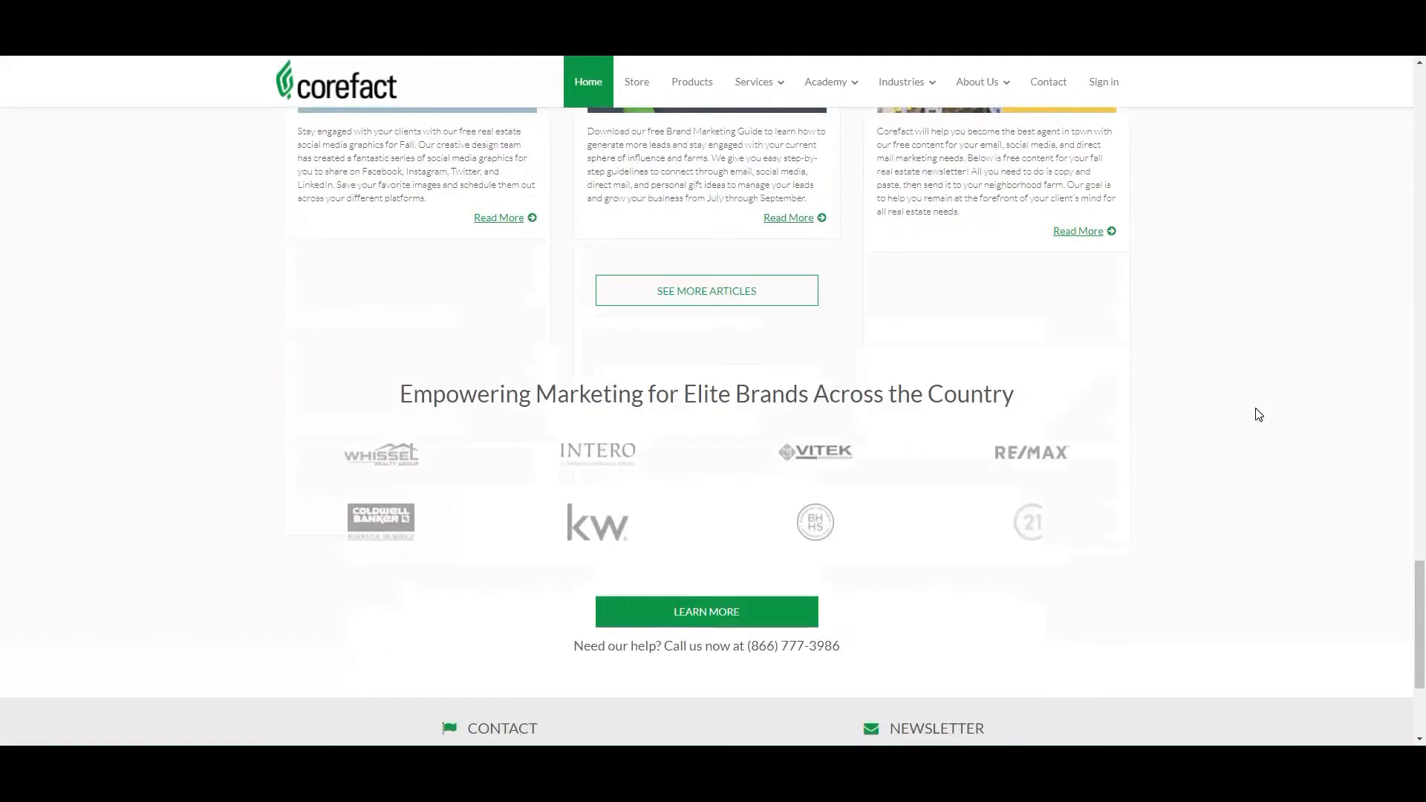
{"action": "scroll", "coordinate": [1258, 414], "scroll_direction": "up", "scroll_amount": 20}
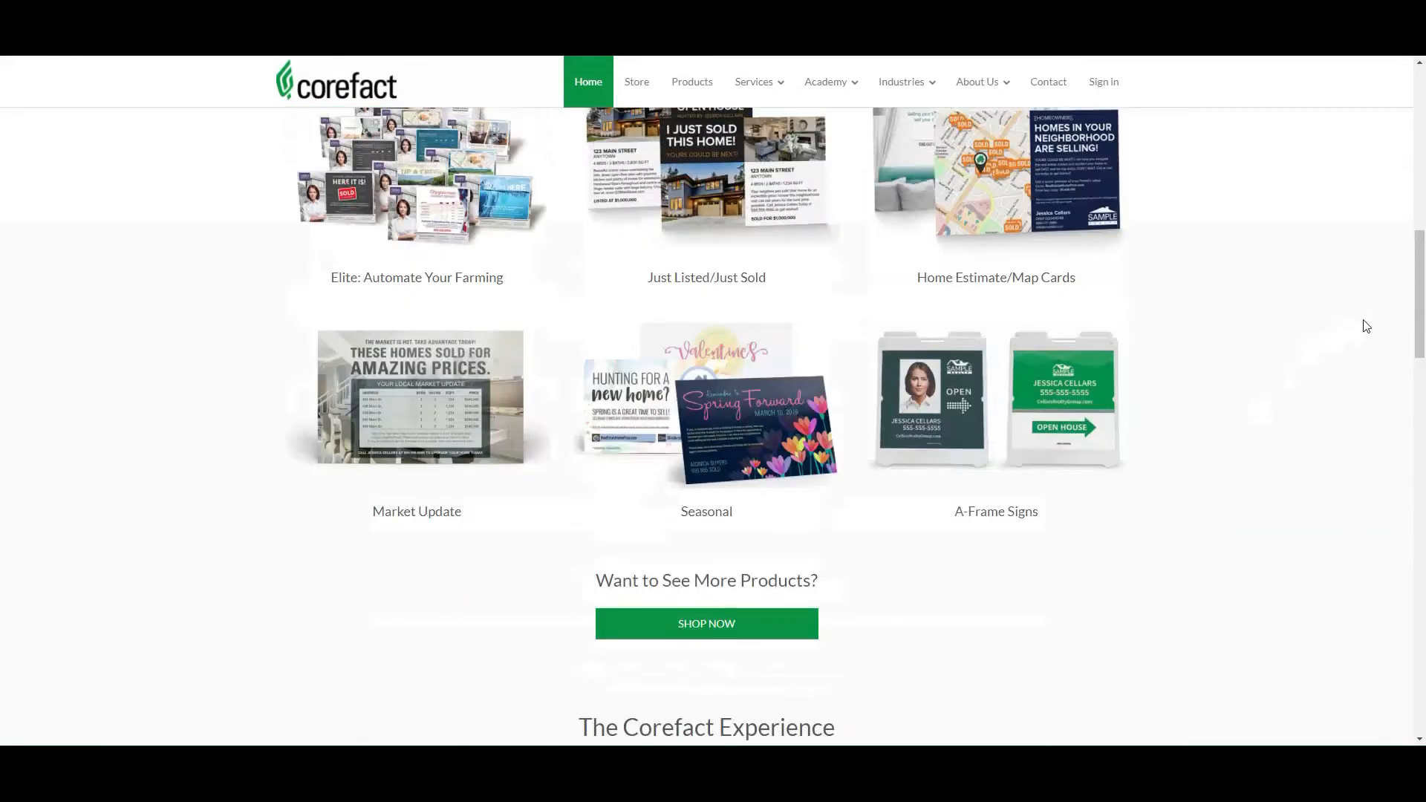
{"action": "left_click_drag", "start_coordinate": [1415, 326], "coordinate": [1416, 152]}
{"action": "left_click", "coordinate": [1296, 119]}
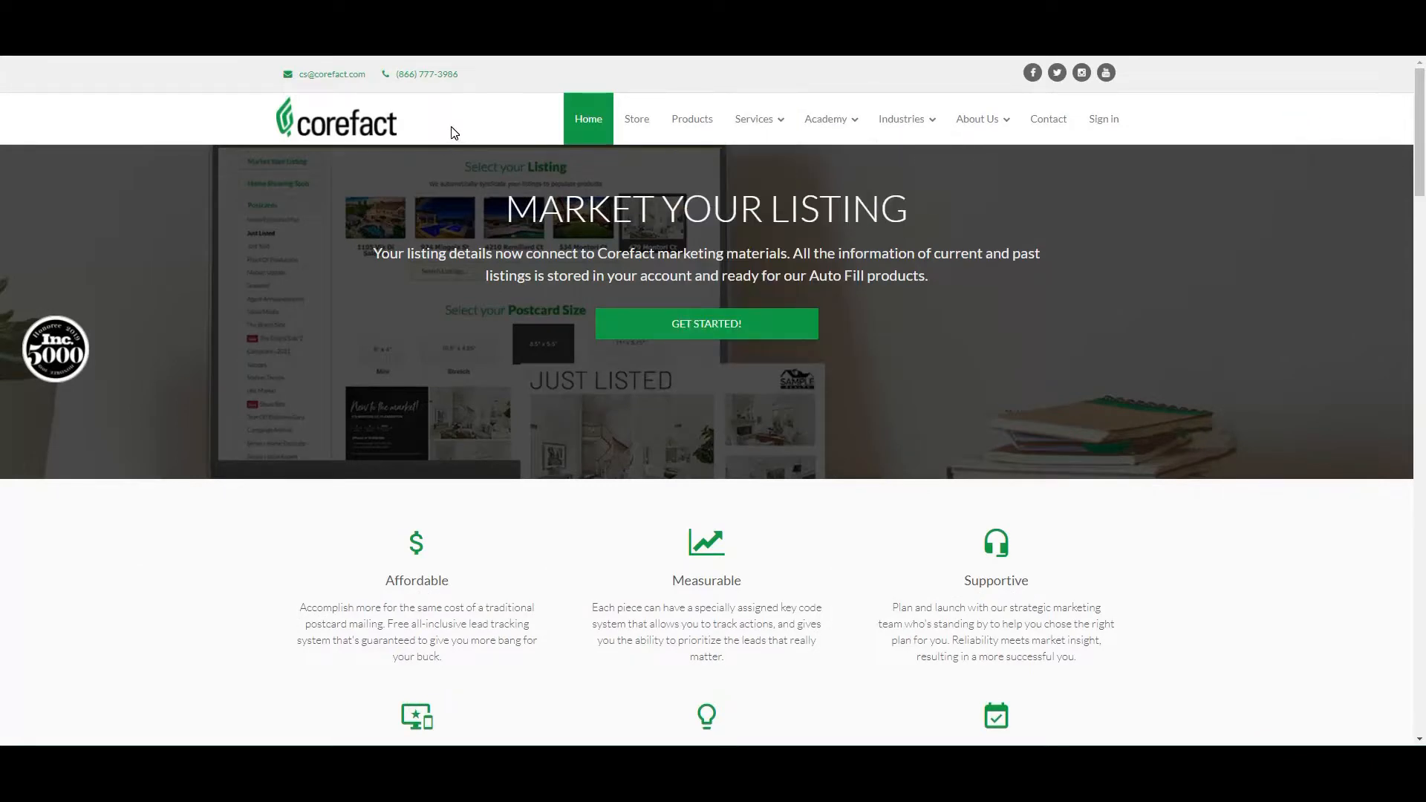
{"action": "left_click", "coordinate": [166, 547]}
{"action": "left_click_drag", "start_coordinate": [1420, 136], "coordinate": [1423, 277]}
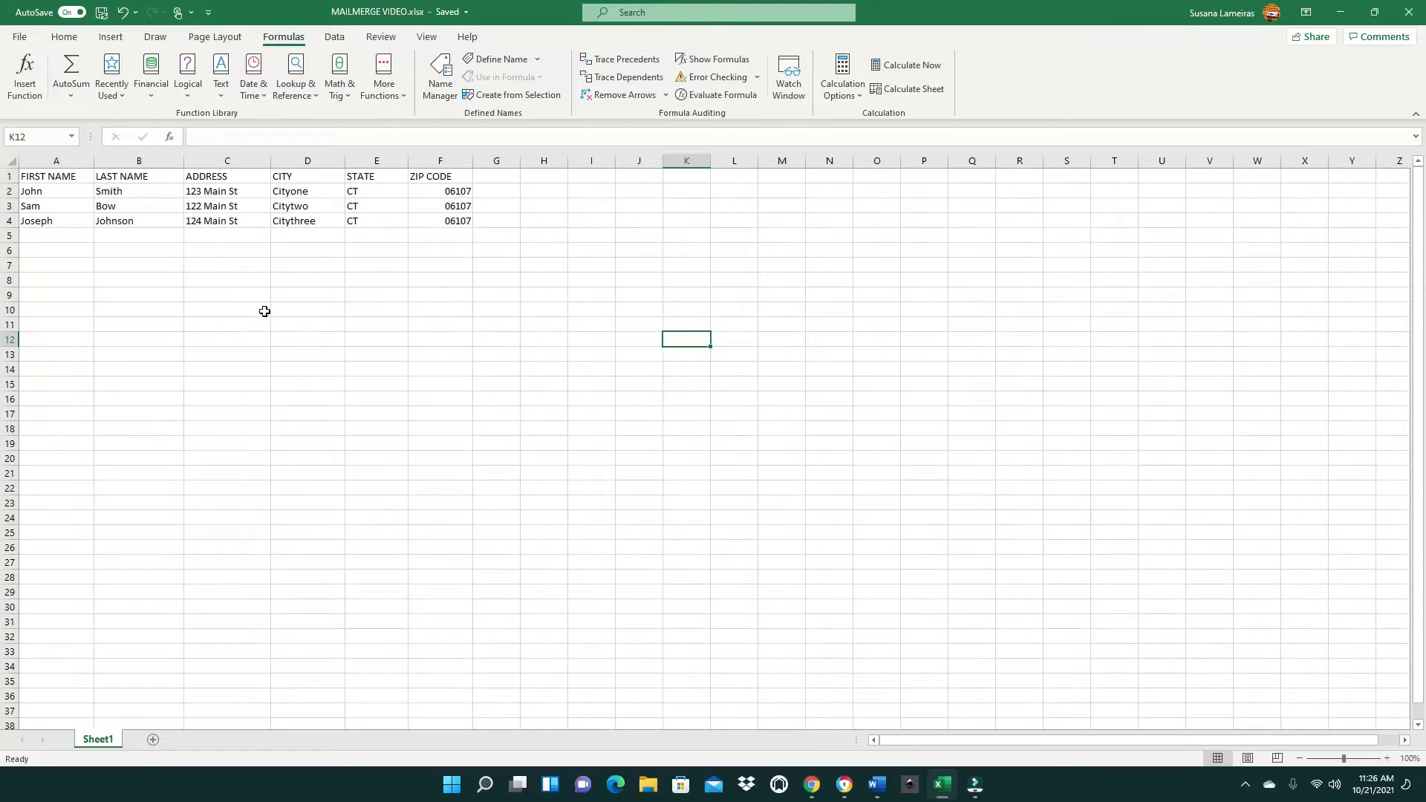
In the Excel workbook MAILMERGE VIDEO.xlsx, rename the worksheet holding the address list as VIDEO.
{"action": "right_click", "coordinate": [99, 741]}
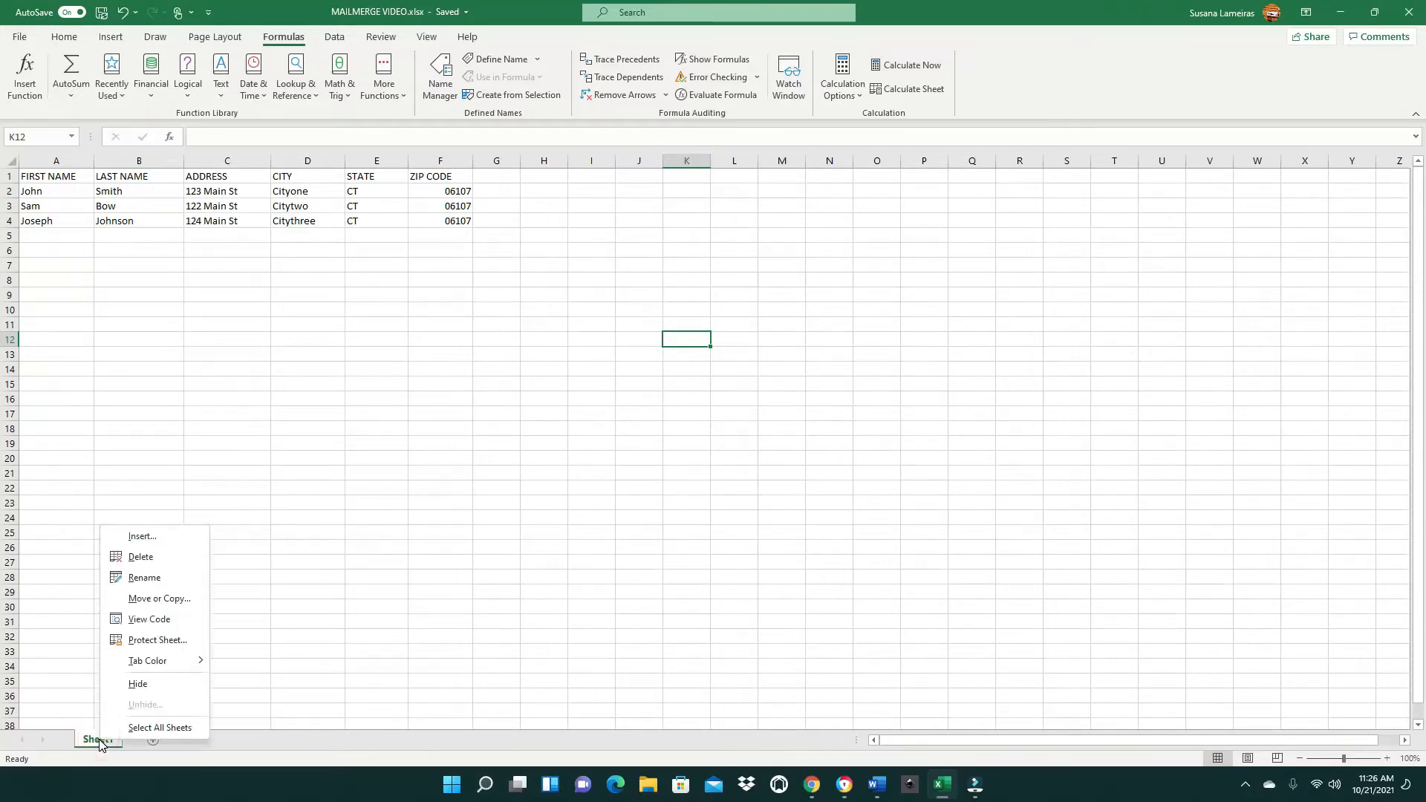
{"action": "left_click", "coordinate": [144, 578]}
{"action": "type", "text": "VIDE"}
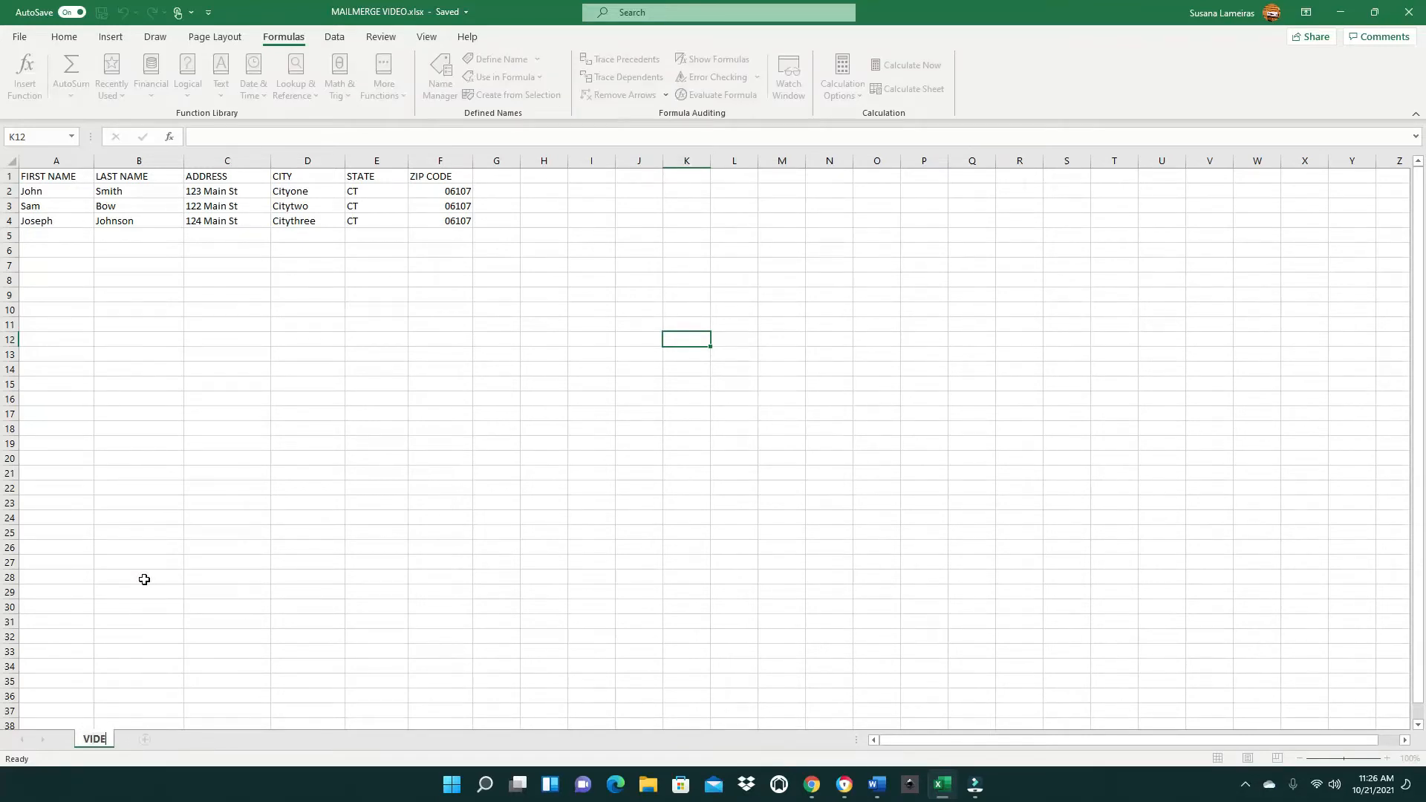
{"action": "type", "text": "O"}
{"action": "left_click", "coordinate": [144, 578]}
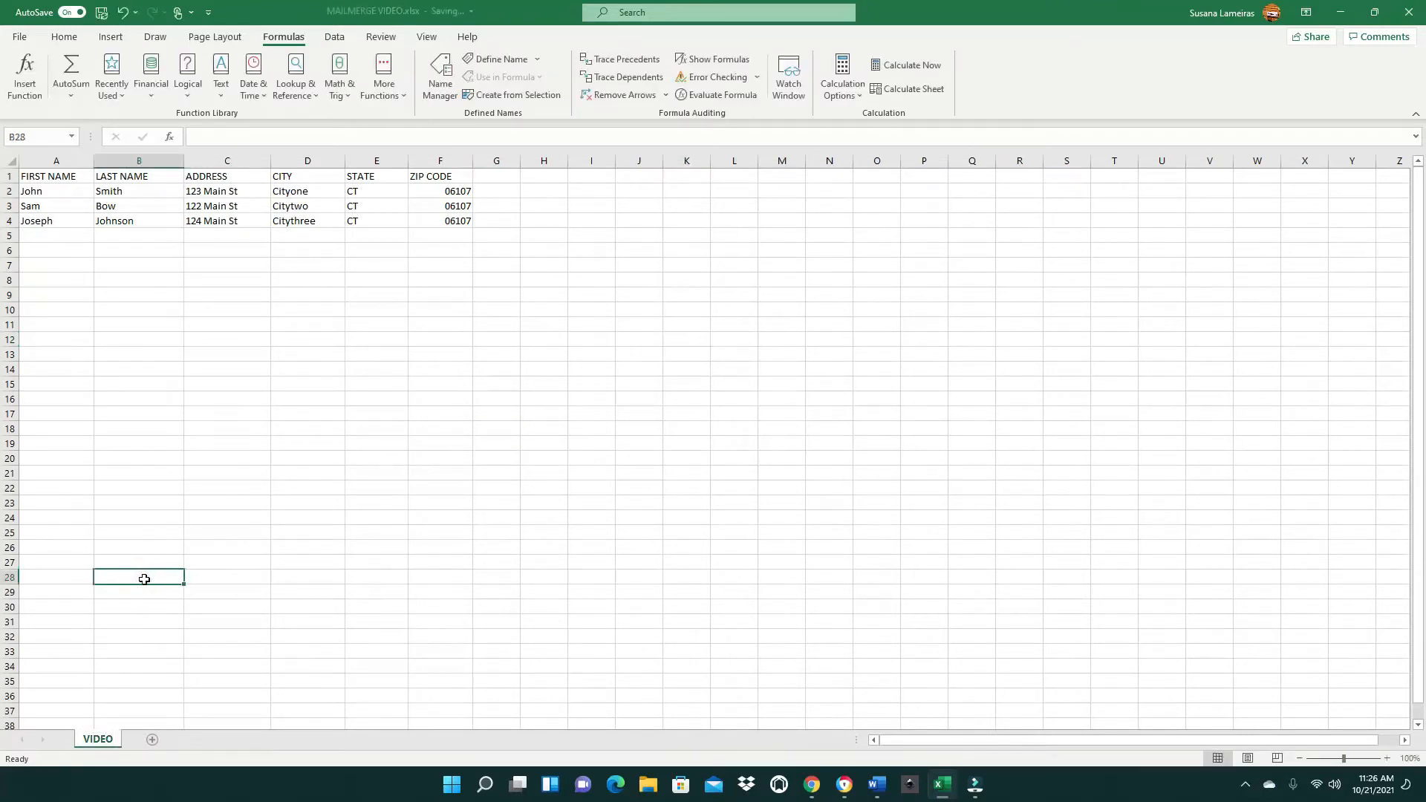
{"action": "left_click", "coordinate": [205, 581]}
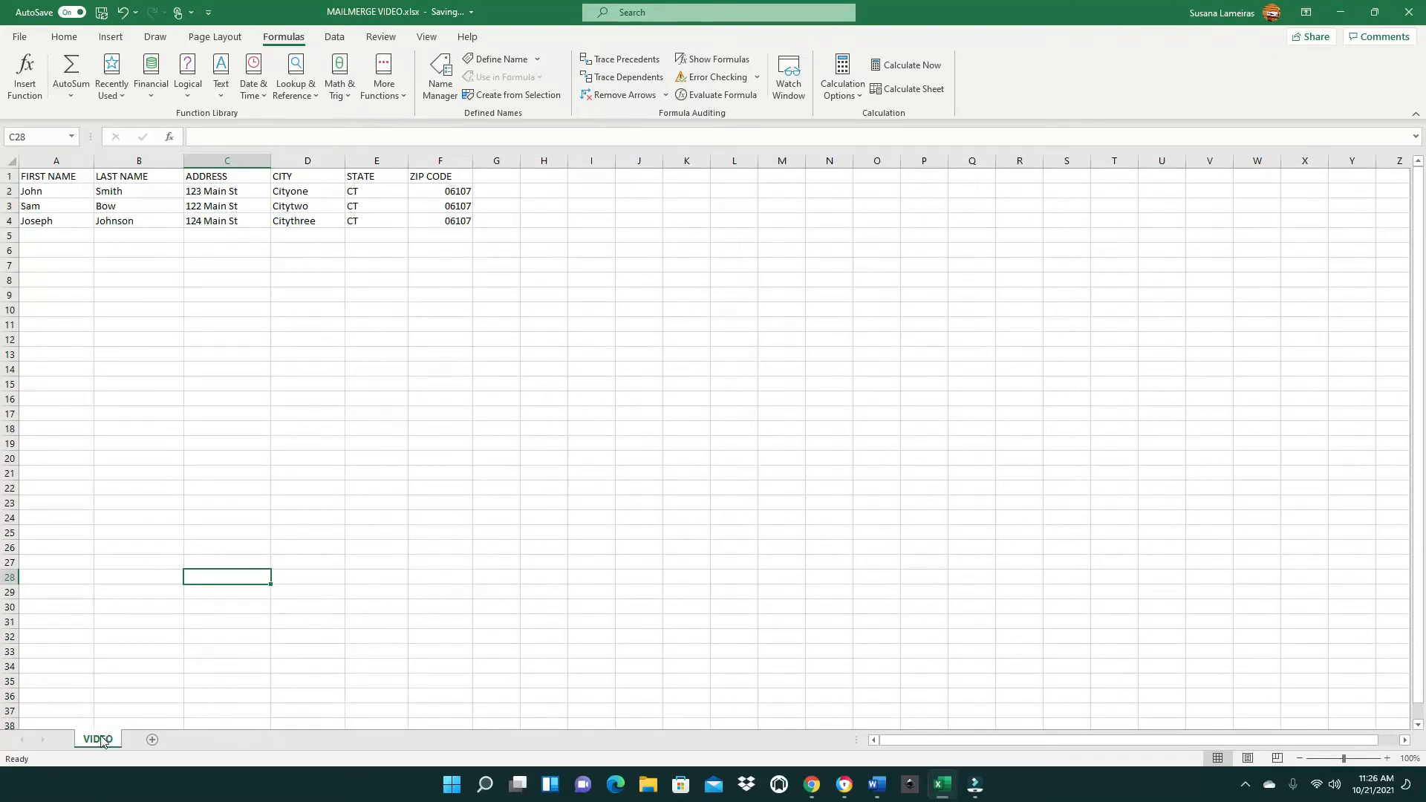
{"action": "left_click", "coordinate": [297, 577]}
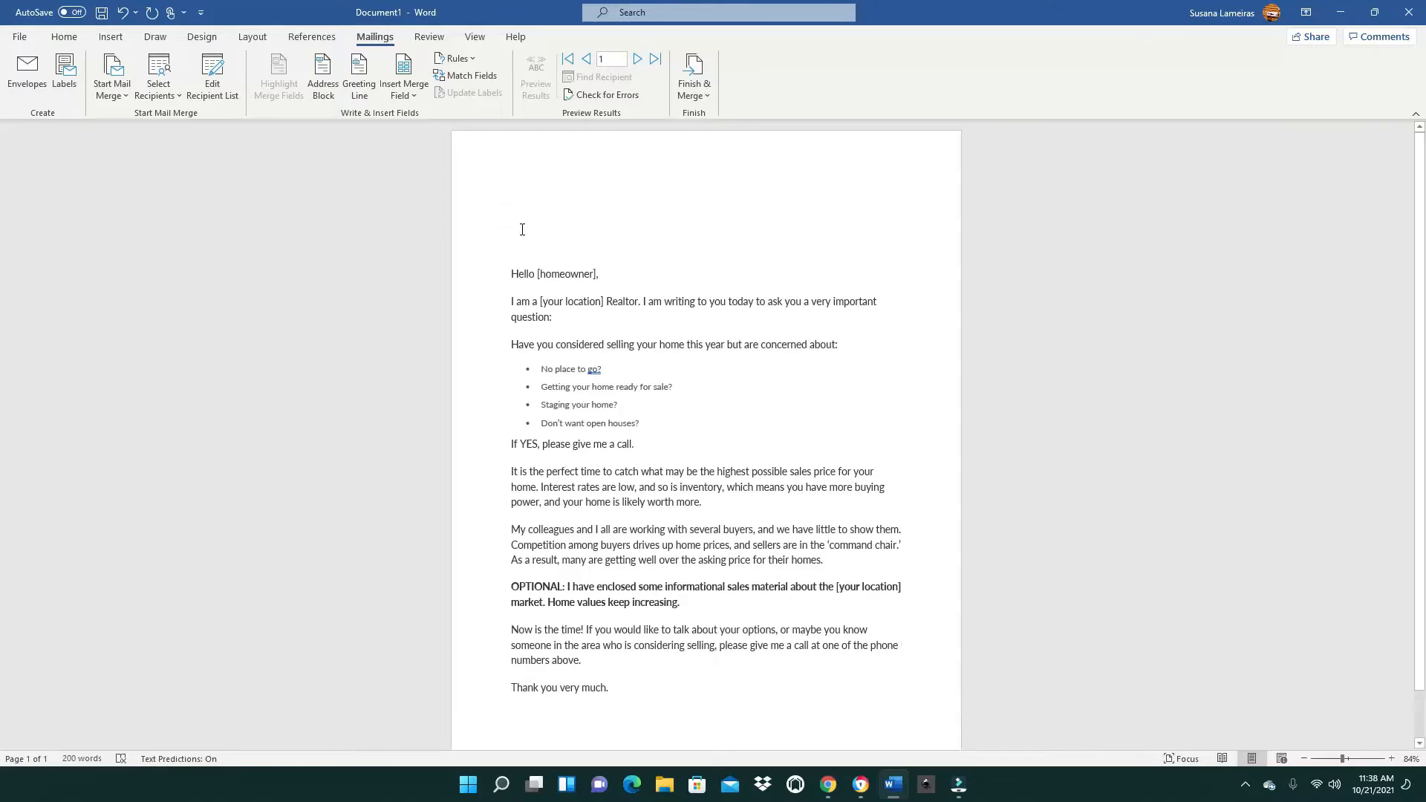
{"action": "left_click", "coordinate": [522, 217]}
{"action": "left_click", "coordinate": [593, 274]}
{"action": "left_click_drag", "start_coordinate": [560, 273], "coordinate": [538, 274]}
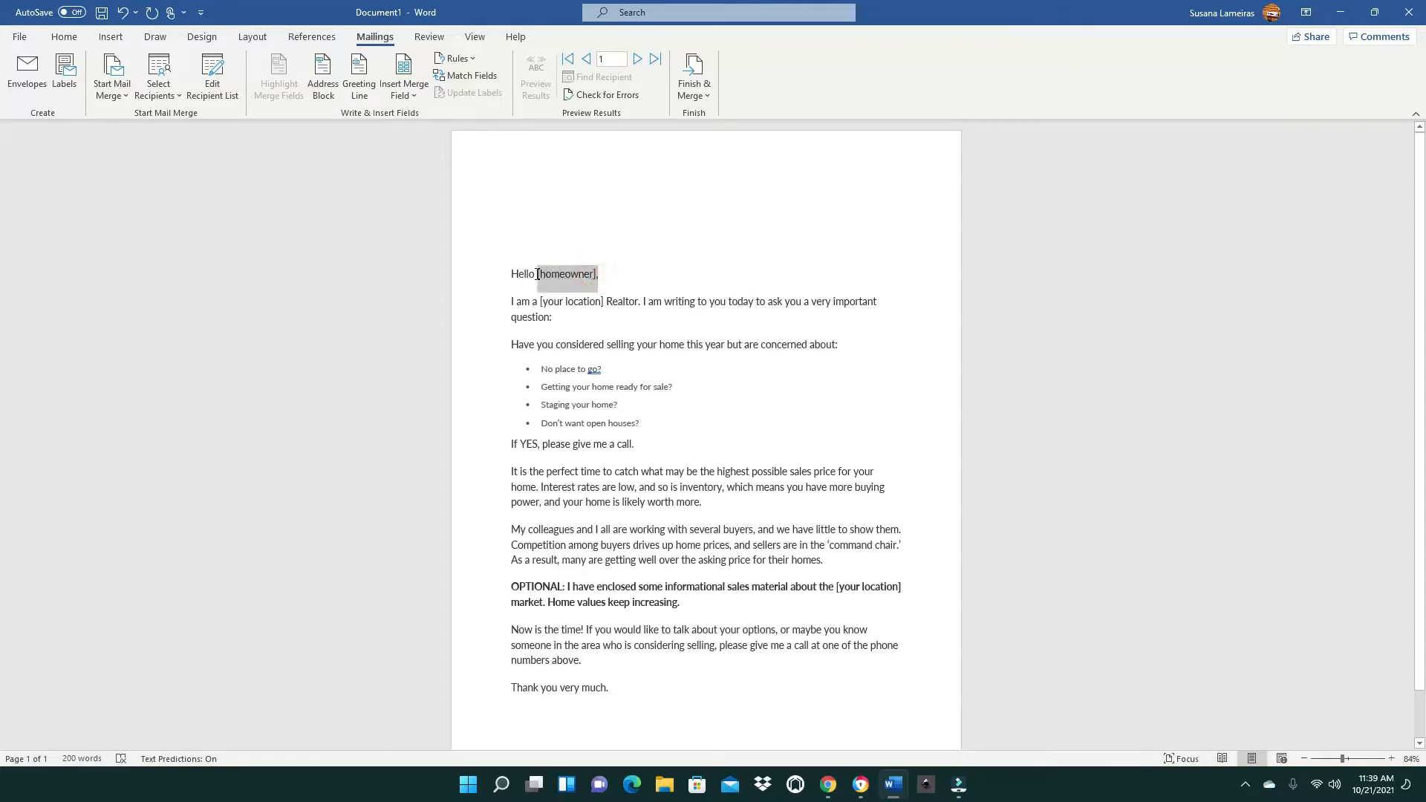
{"action": "left_click", "coordinate": [567, 276]}
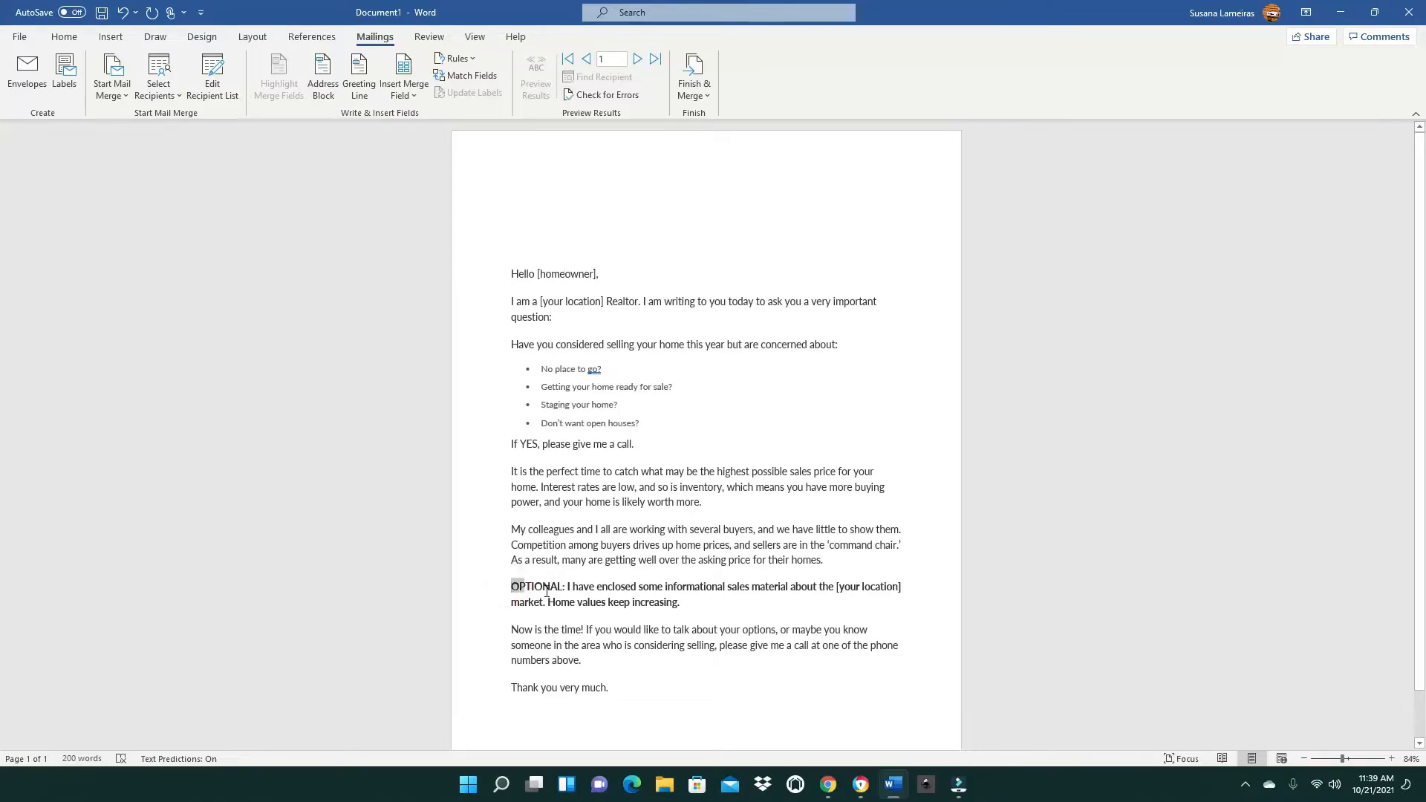
In the Word letter, colour the bold OPTIONAL paragraph about the enclosed sales material red.
{"action": "left_click_drag", "start_coordinate": [511, 587], "coordinate": [684, 606]}
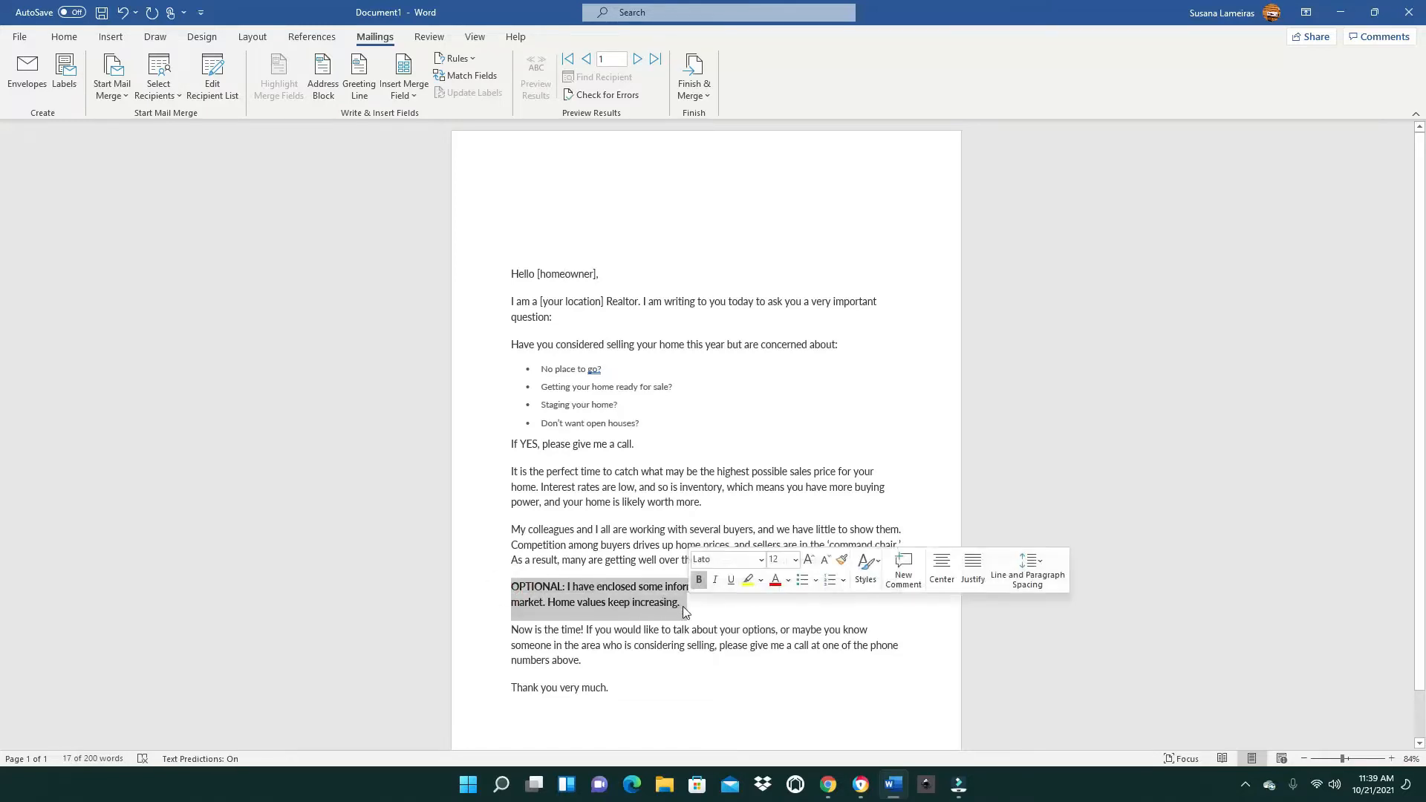
{"action": "left_click", "coordinate": [702, 618]}
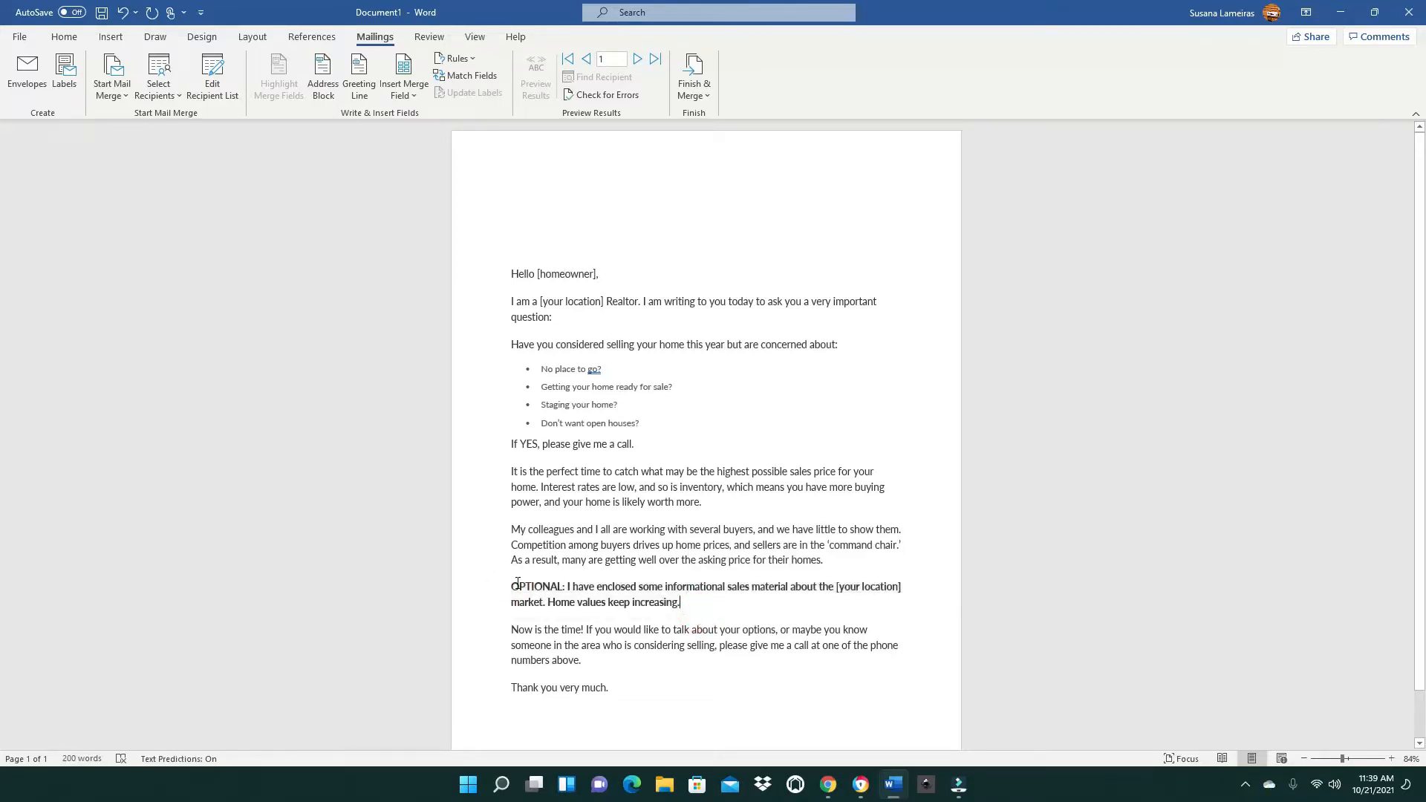
{"action": "left_click_drag", "start_coordinate": [518, 583], "coordinate": [684, 609]}
{"action": "left_click", "coordinate": [711, 610]}
{"action": "triple_click", "coordinate": [710, 611]}
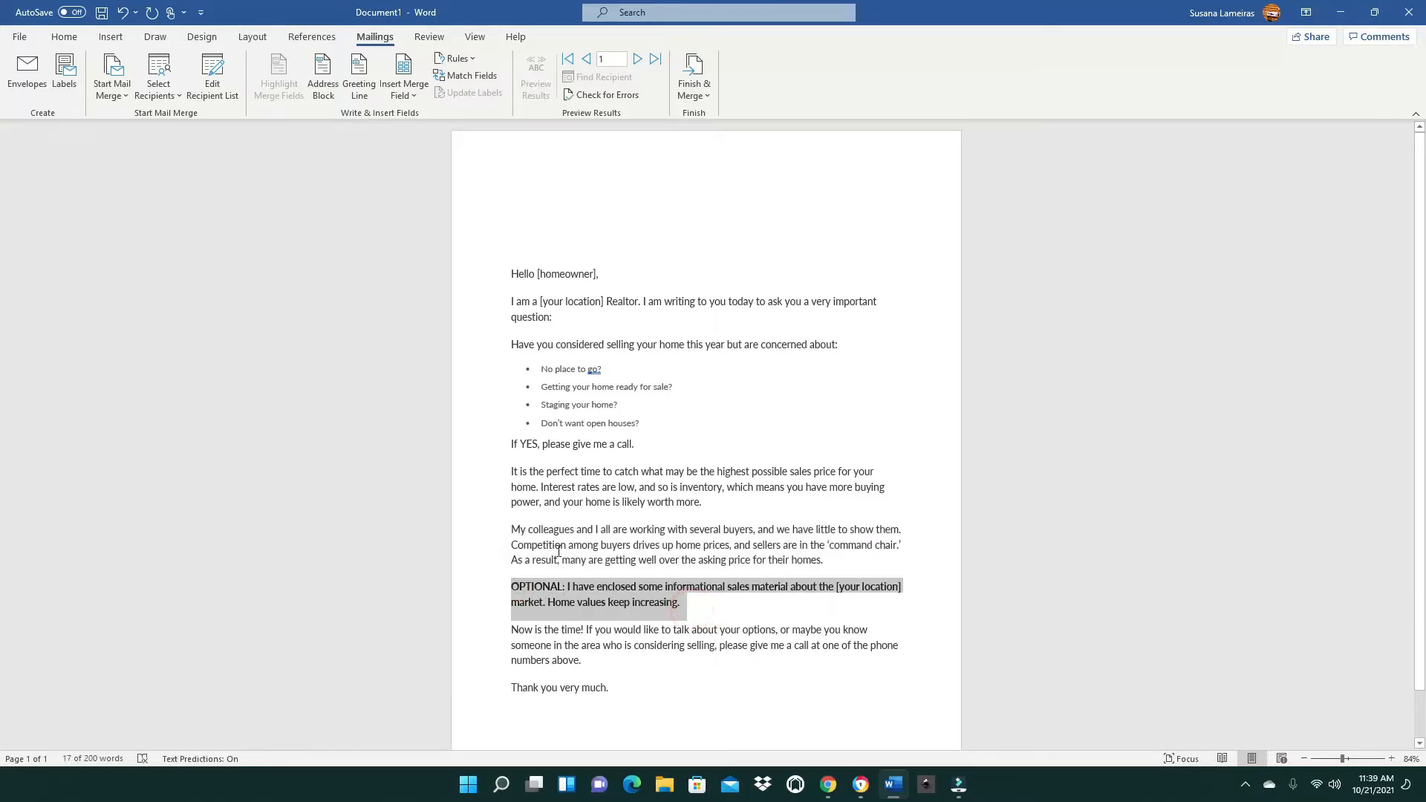
{"action": "right_click", "coordinate": [595, 601]}
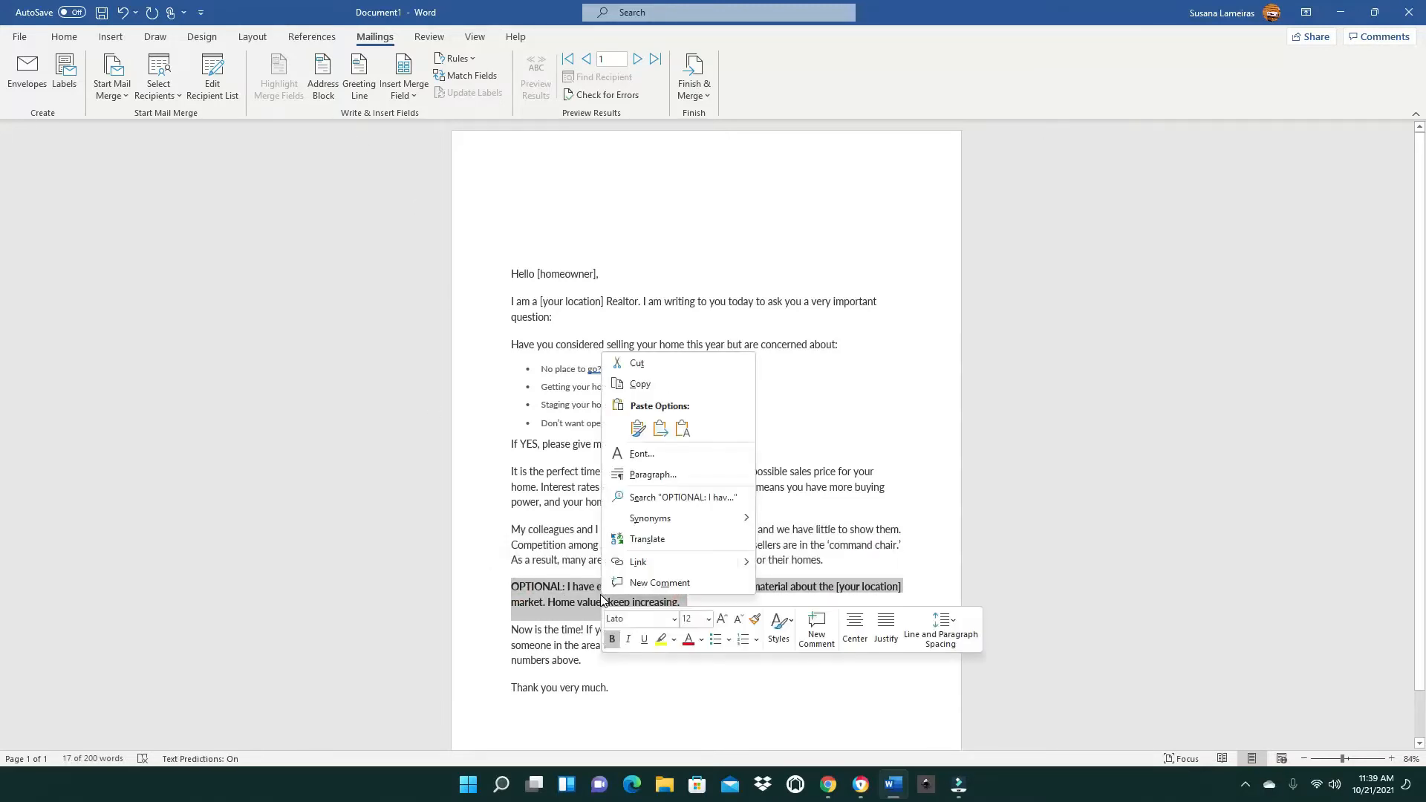
{"action": "left_click", "coordinate": [688, 641]}
{"action": "left_click", "coordinate": [698, 603]}
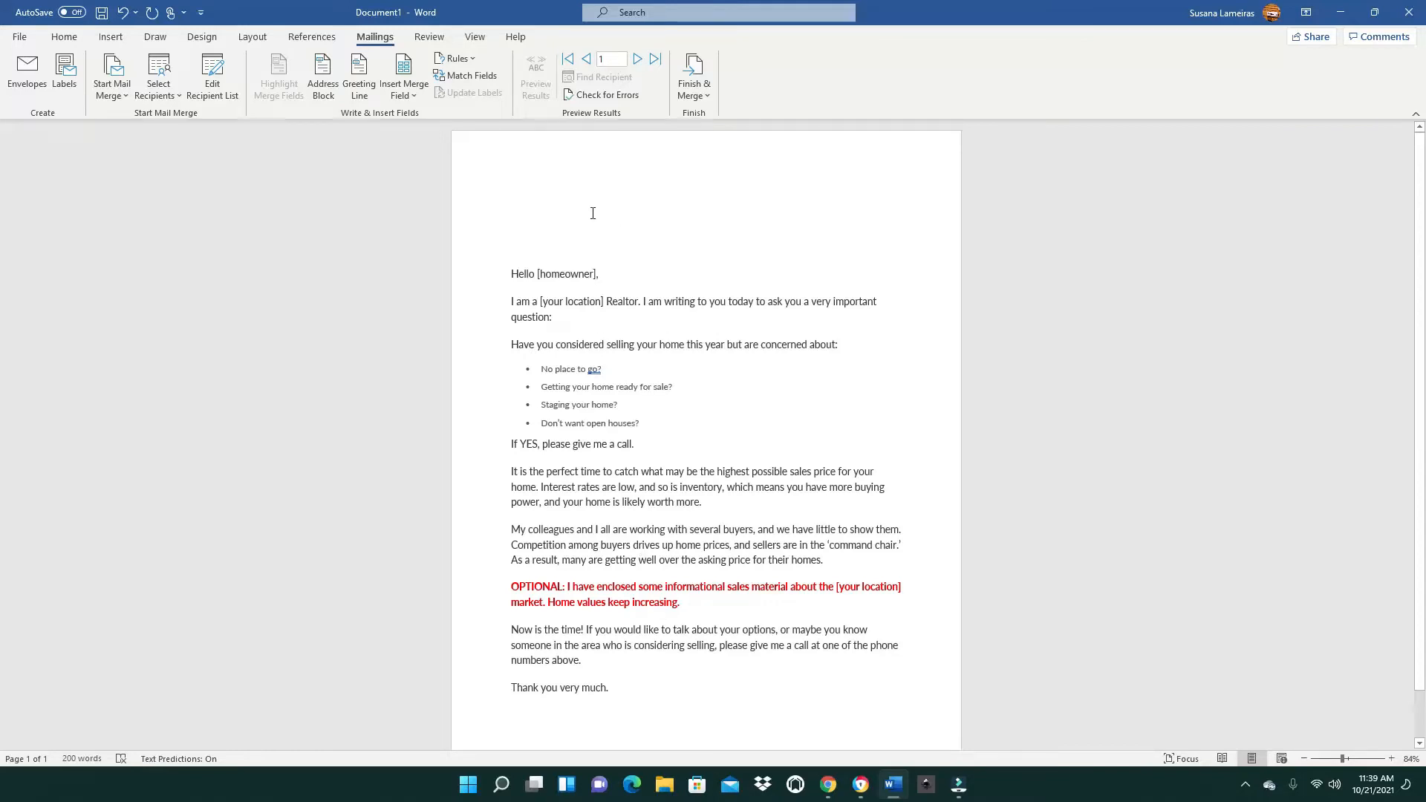
Place the insertion point on the blank line above the greeting and start a Letters mail merge.
{"action": "left_click", "coordinate": [520, 191]}
{"action": "left_click", "coordinate": [64, 36]}
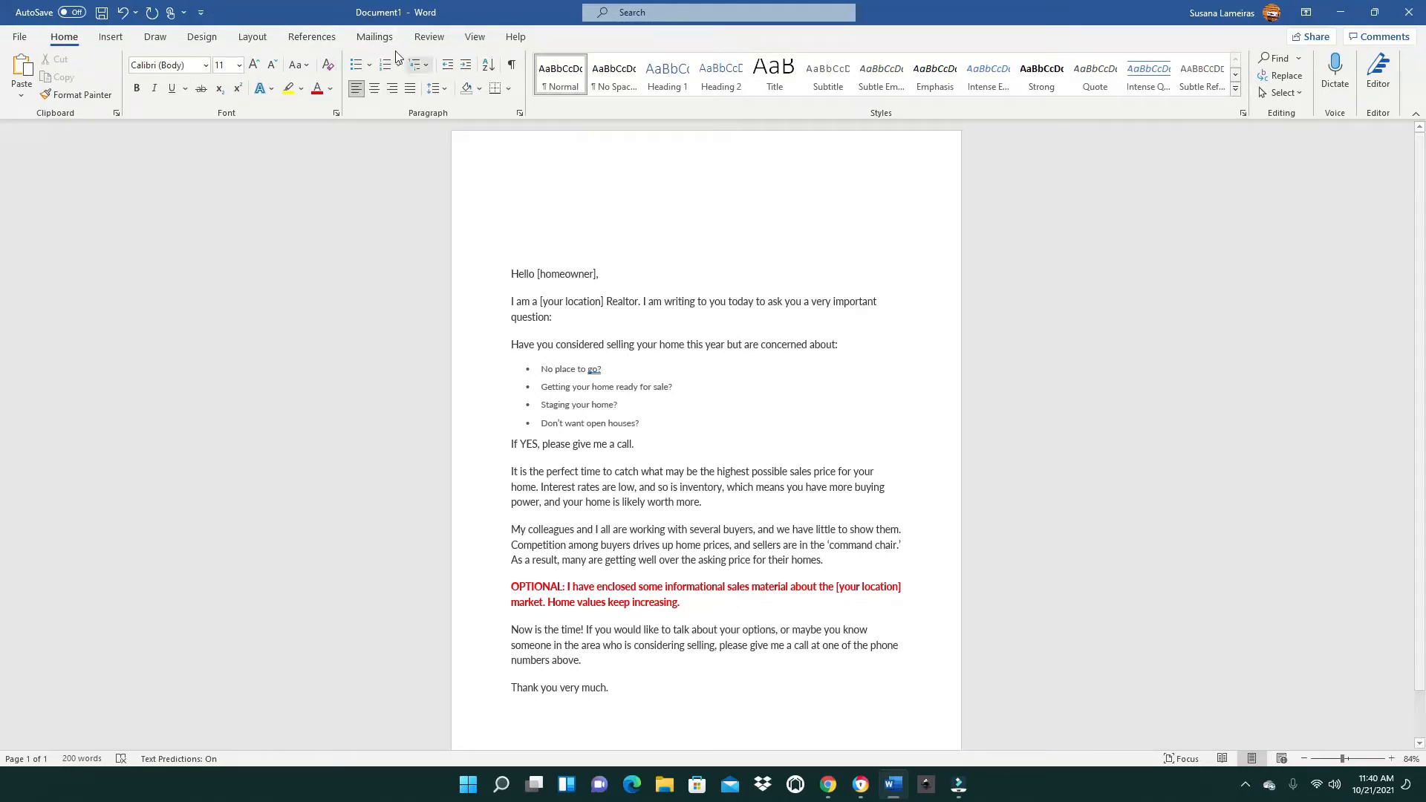
{"action": "left_click", "coordinate": [376, 37]}
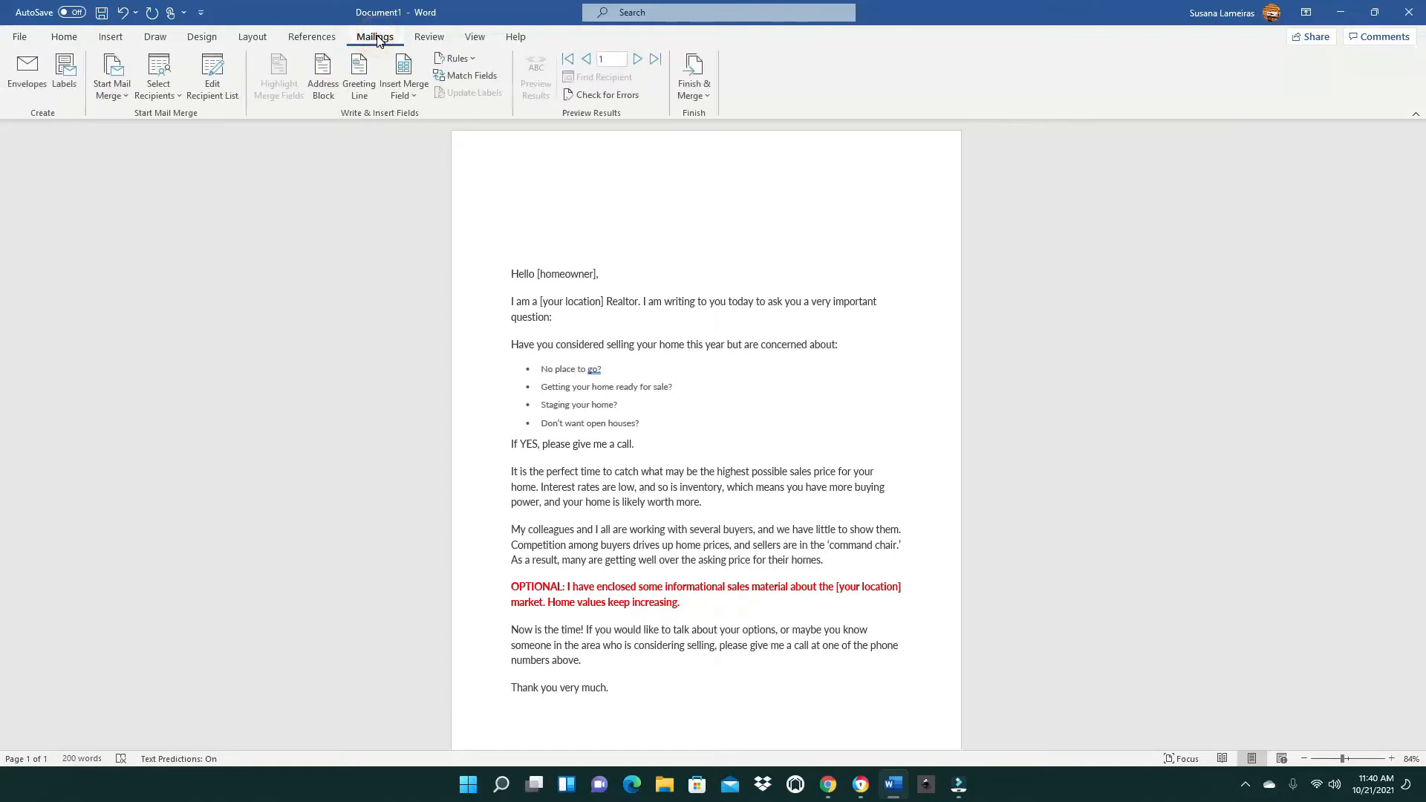
{"action": "left_click", "coordinate": [126, 96]}
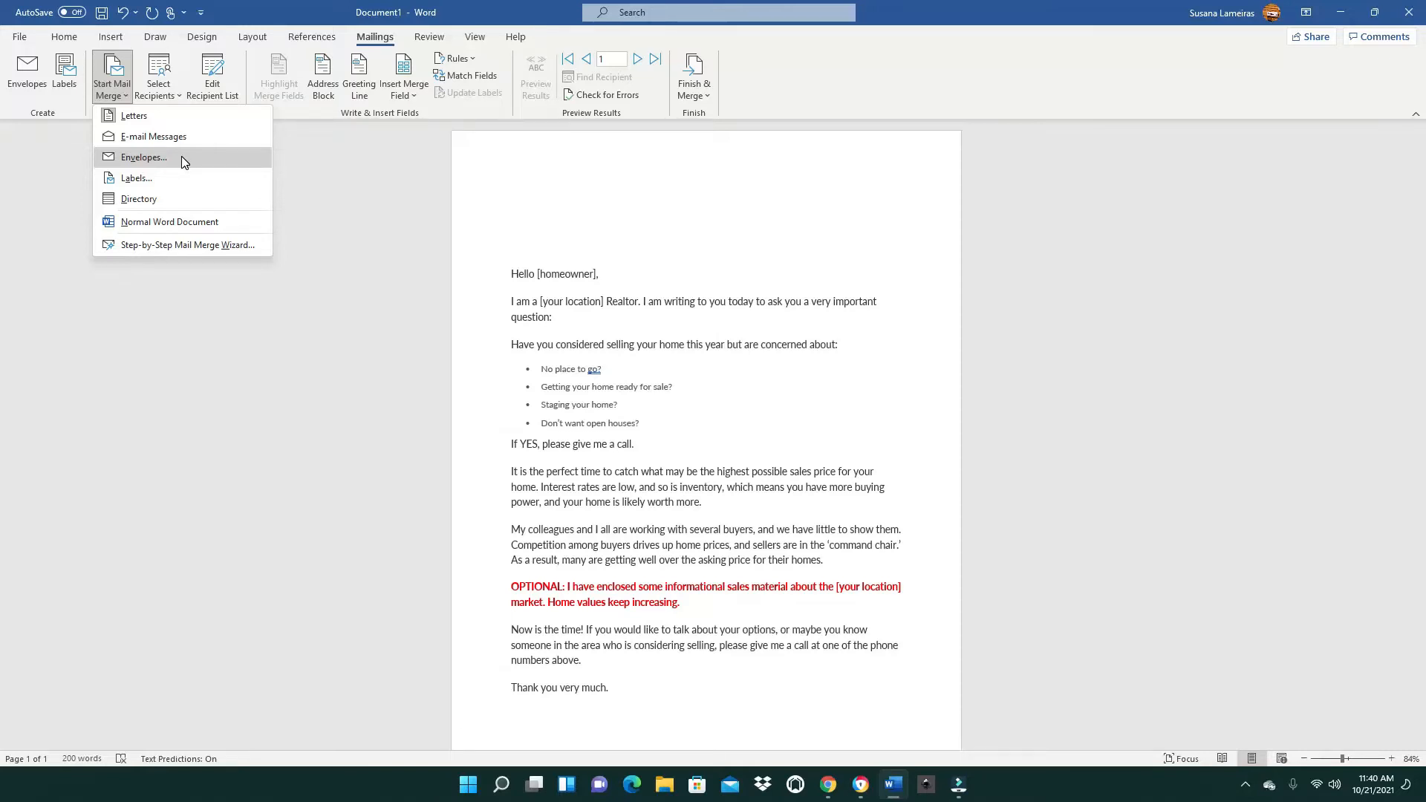
{"action": "left_click", "coordinate": [149, 118]}
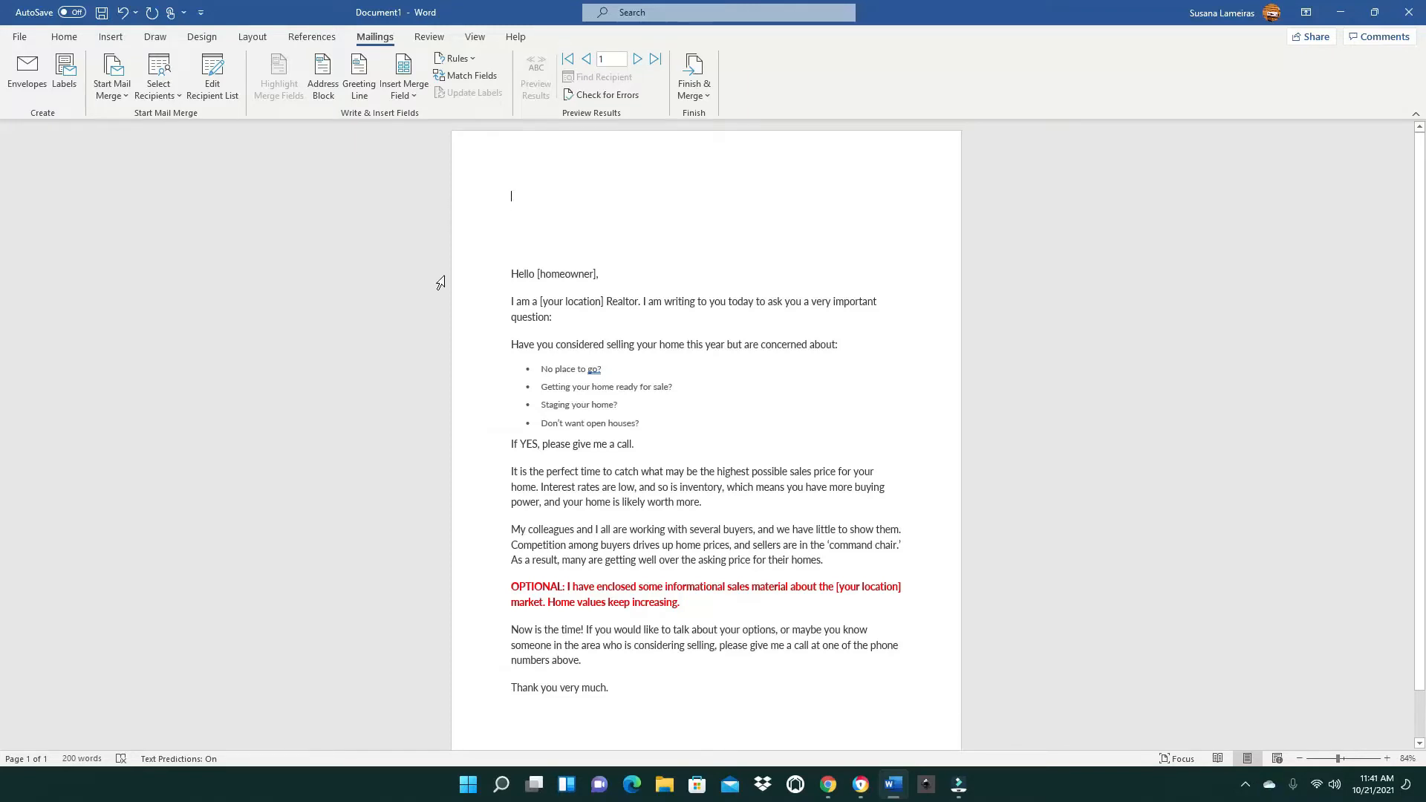
Use an existing recipient list and open MAILMERGE VIDEO.xlsx from the FOCUS TO SIGN folder as the data source.
{"action": "left_click", "coordinate": [173, 98]}
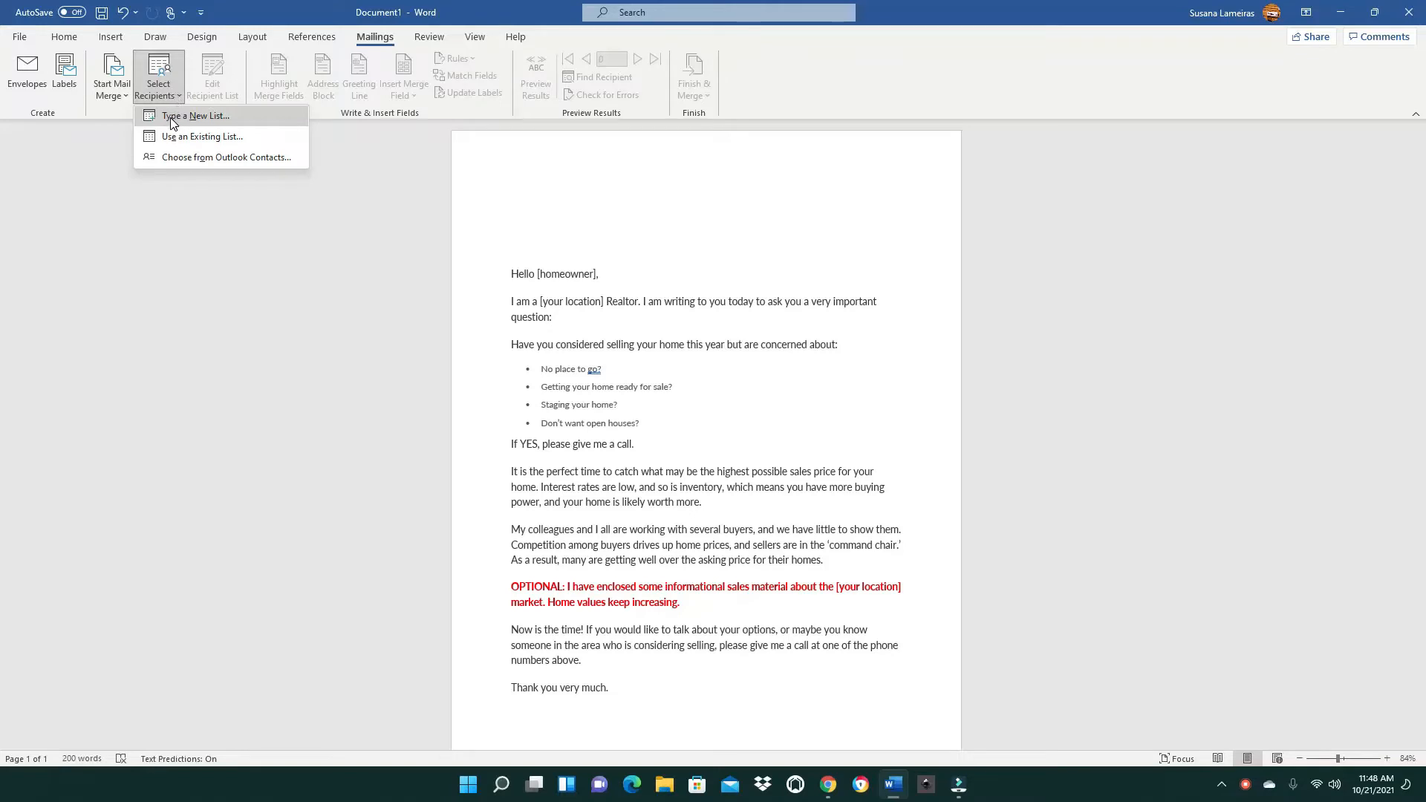
{"action": "left_click", "coordinate": [239, 141]}
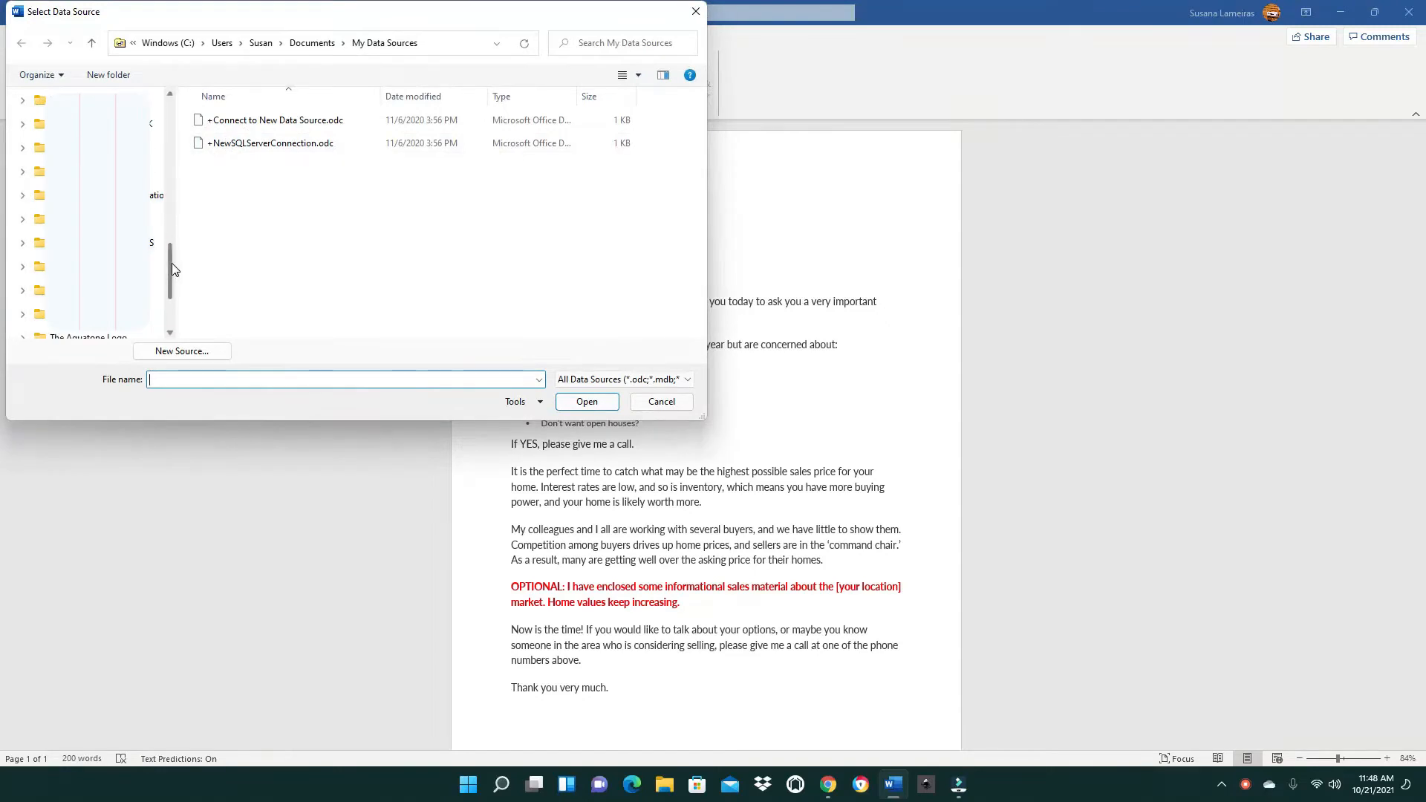
{"action": "left_click_drag", "start_coordinate": [172, 263], "coordinate": [172, 210]}
{"action": "left_click", "coordinate": [39, 219]}
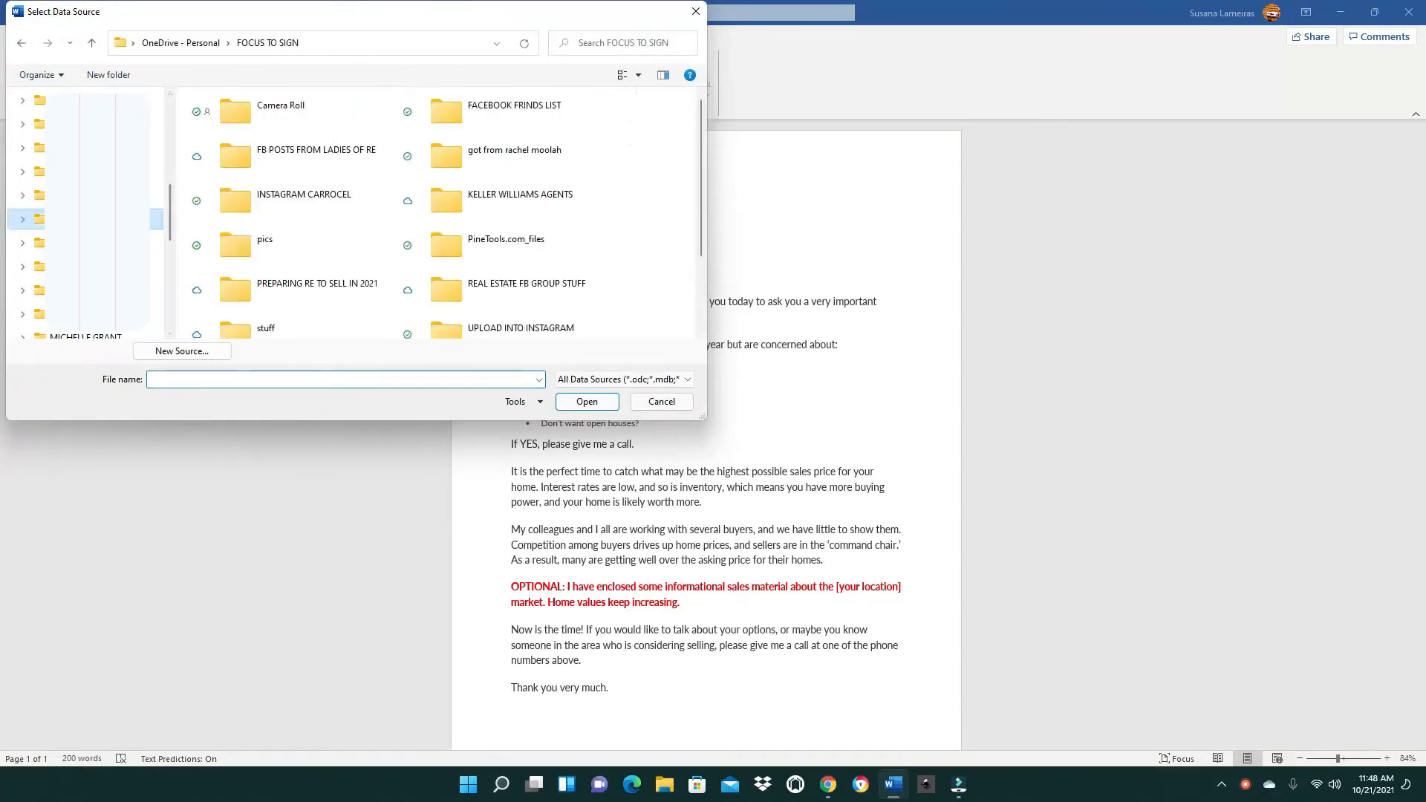
{"action": "scroll", "coordinate": [312, 297], "scroll_direction": "down", "scroll_amount": 2}
{"action": "left_click", "coordinate": [312, 312]}
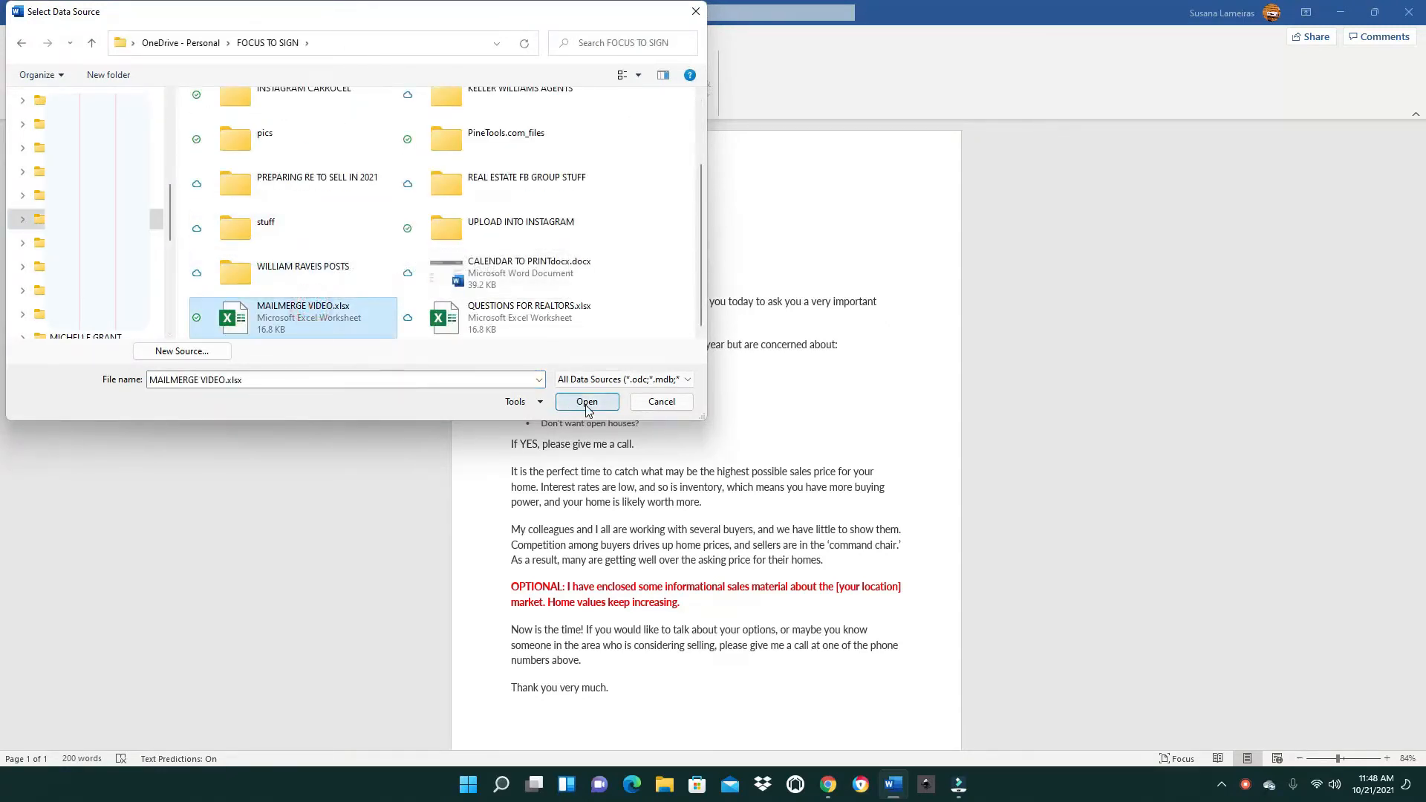
{"action": "left_click", "coordinate": [586, 405]}
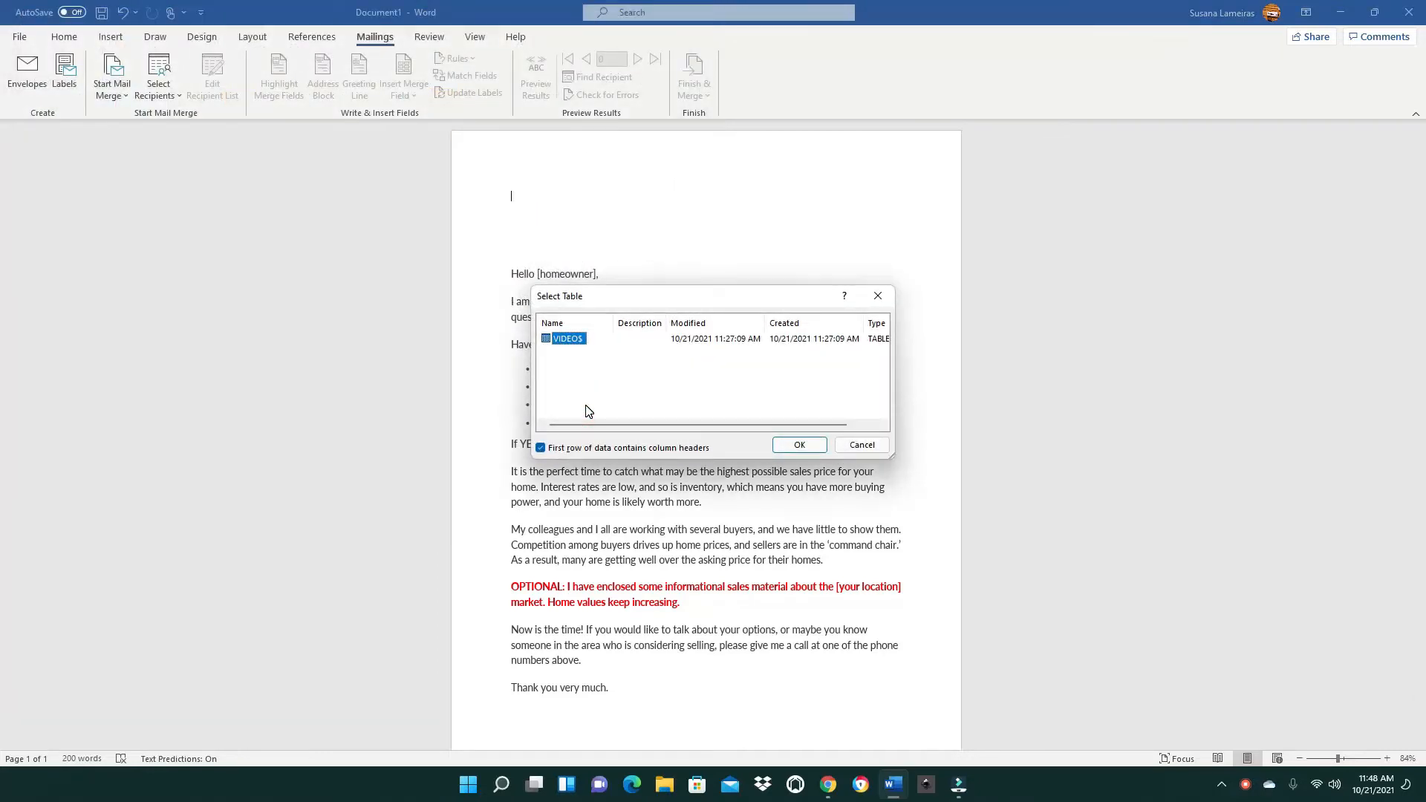
Enlarge the table selection dialog and accept the VIDEO$ table with its first row as column headers.
{"action": "left_click_drag", "start_coordinate": [703, 297], "coordinate": [652, 275]}
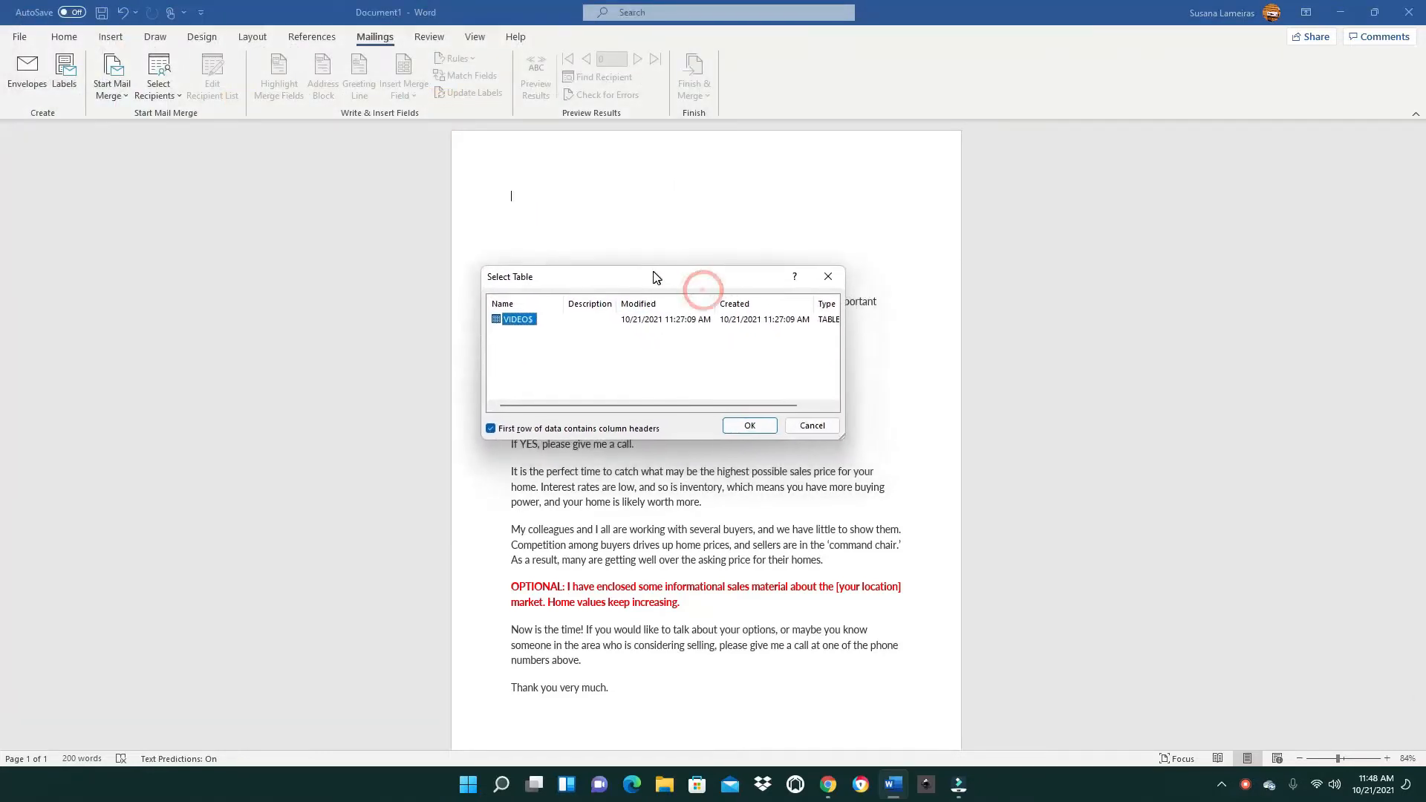
{"action": "left_click_drag", "start_coordinate": [839, 435], "coordinate": [1013, 548]}
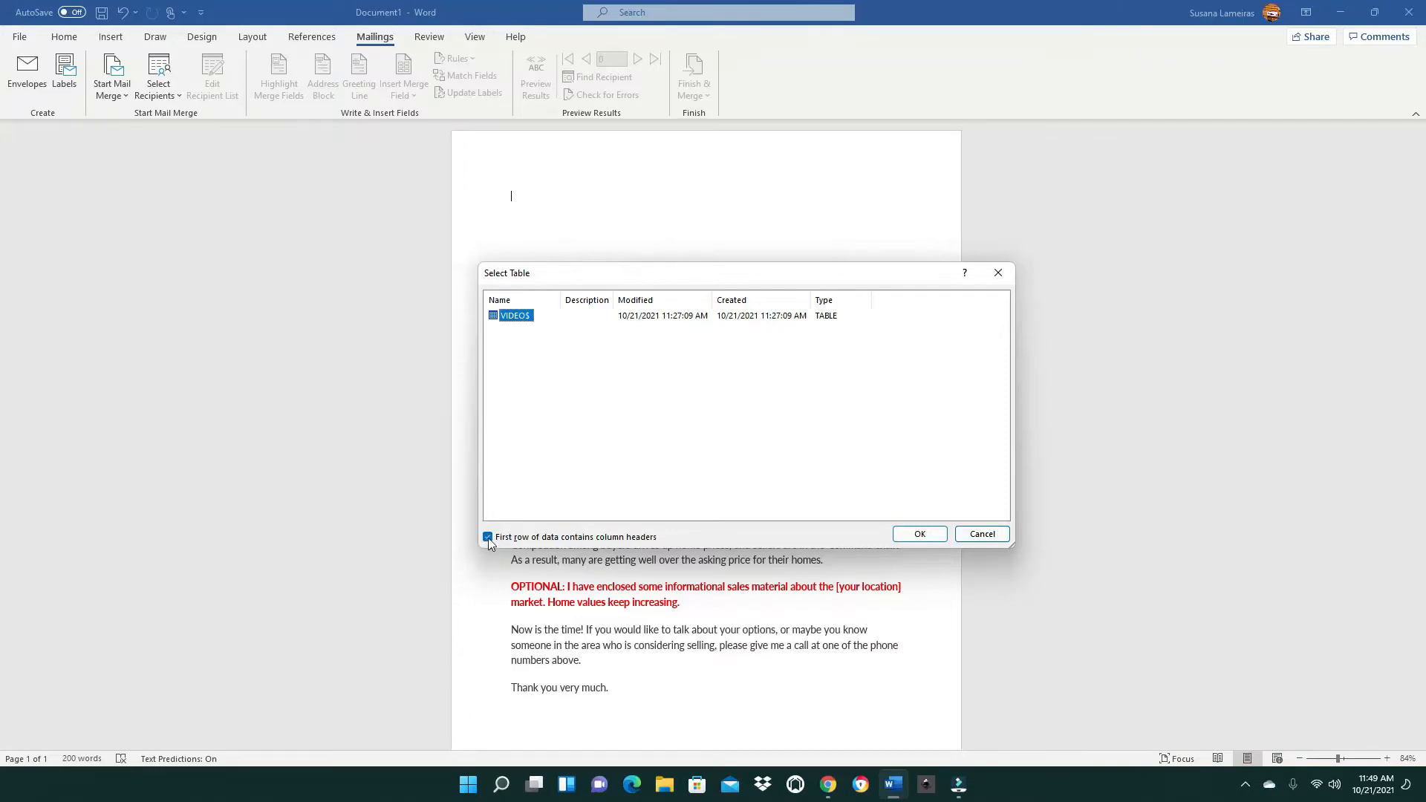
{"action": "left_click", "coordinate": [928, 534]}
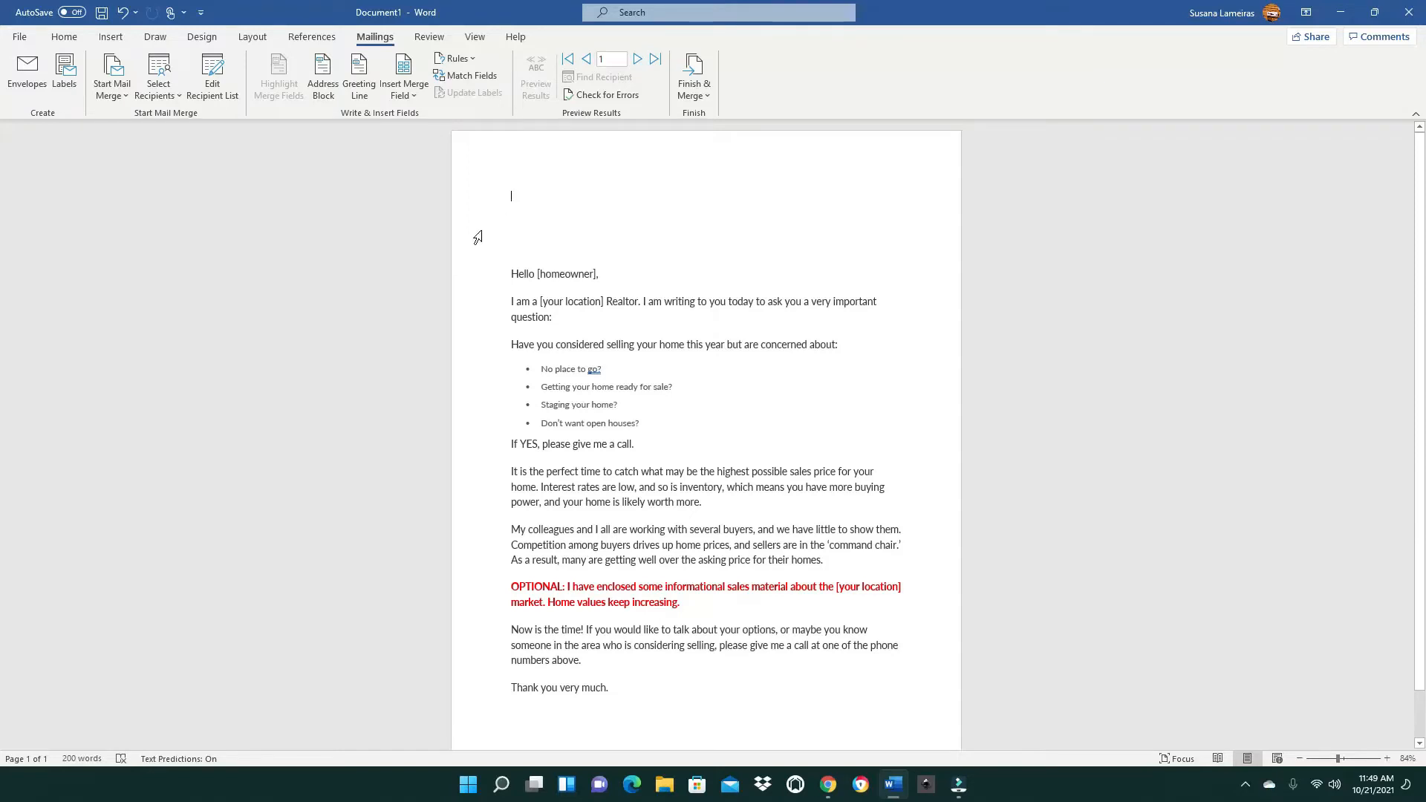
Insert the FIRST_NAME merge field on the blank line above the letter's greeting.
{"action": "left_click", "coordinate": [413, 98]}
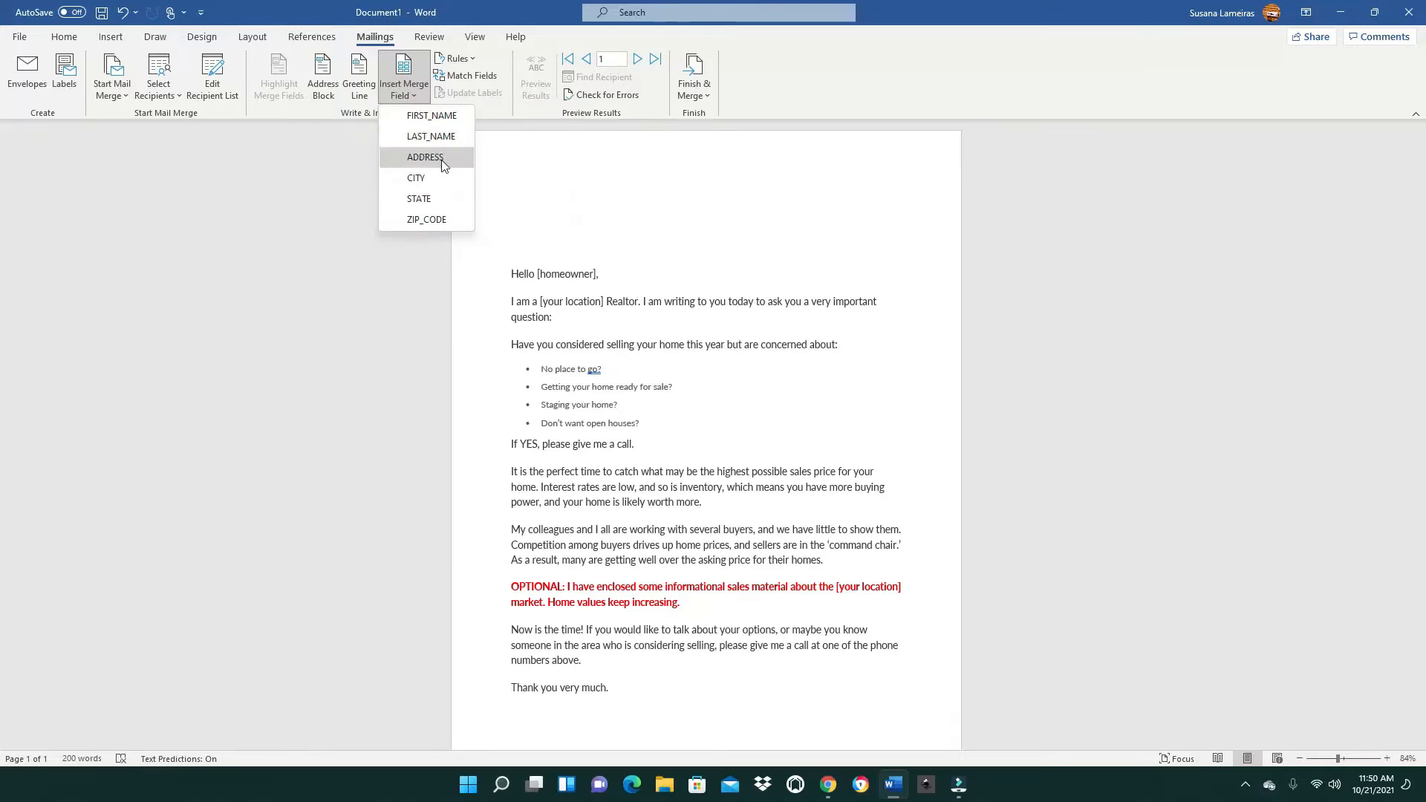
{"action": "left_click", "coordinate": [439, 117]}
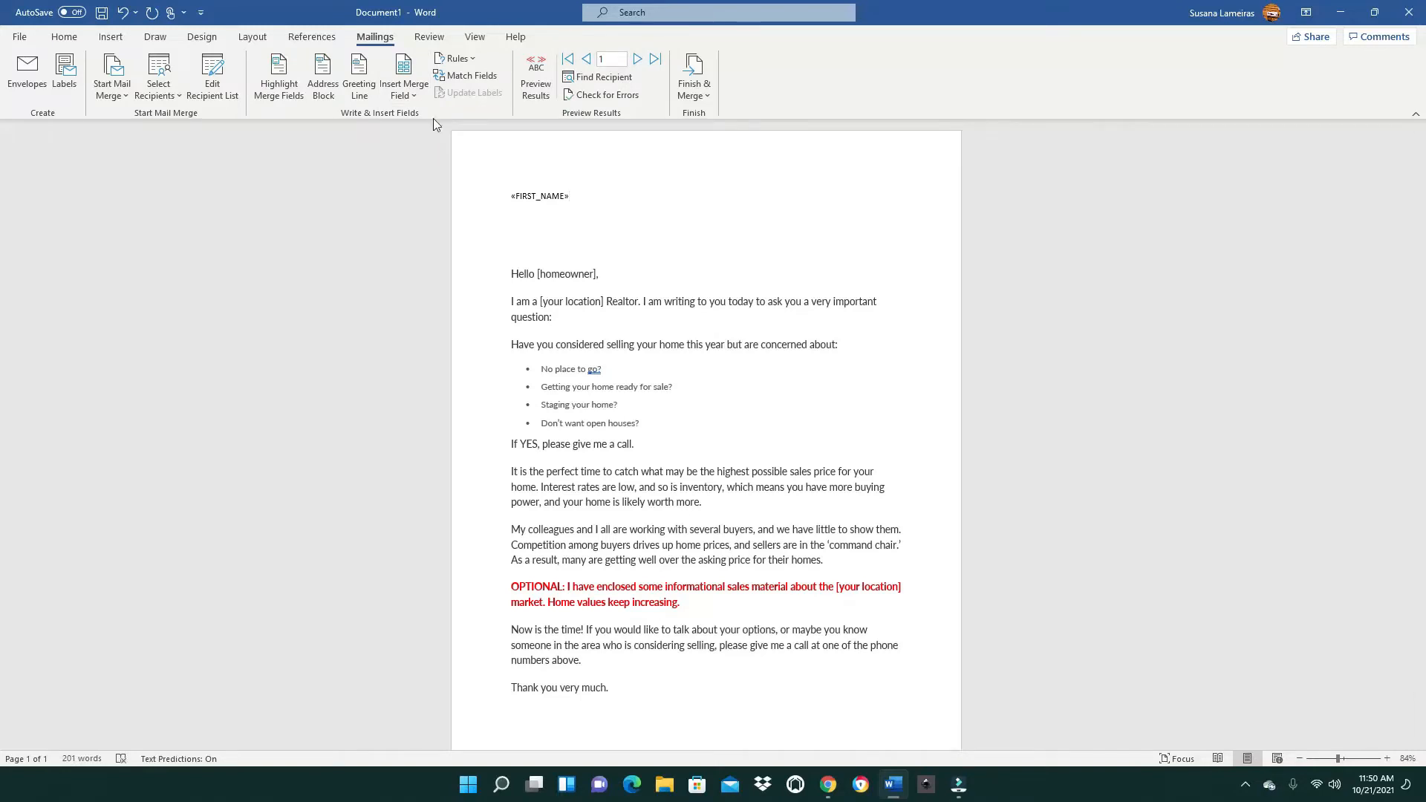
Insert the LAST_NAME merge field after FIRST_NAME and start a single new line beneath it without extra blank lines.
{"action": "left_click", "coordinate": [417, 96]}
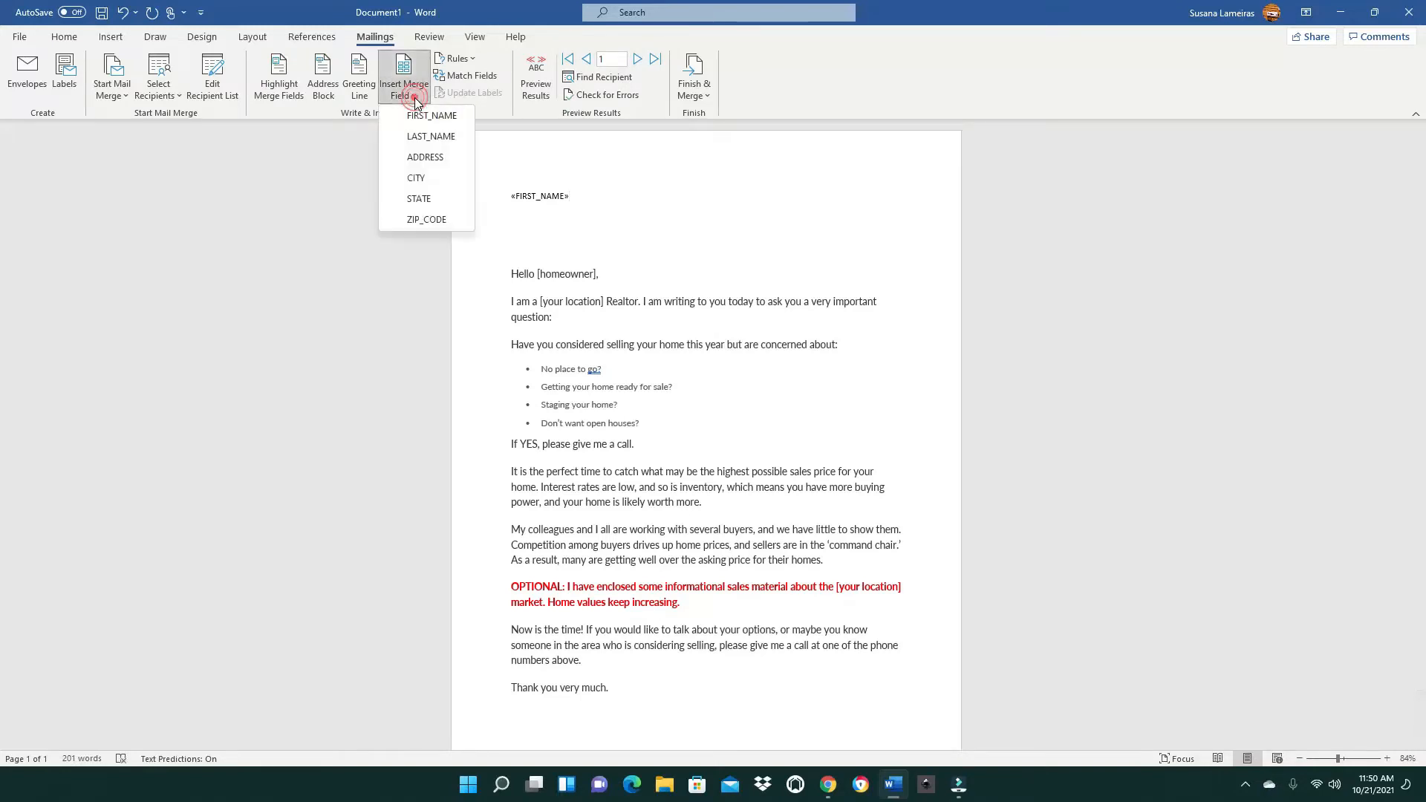
{"action": "left_click", "coordinate": [423, 136]}
{"action": "key", "text": "Return"}
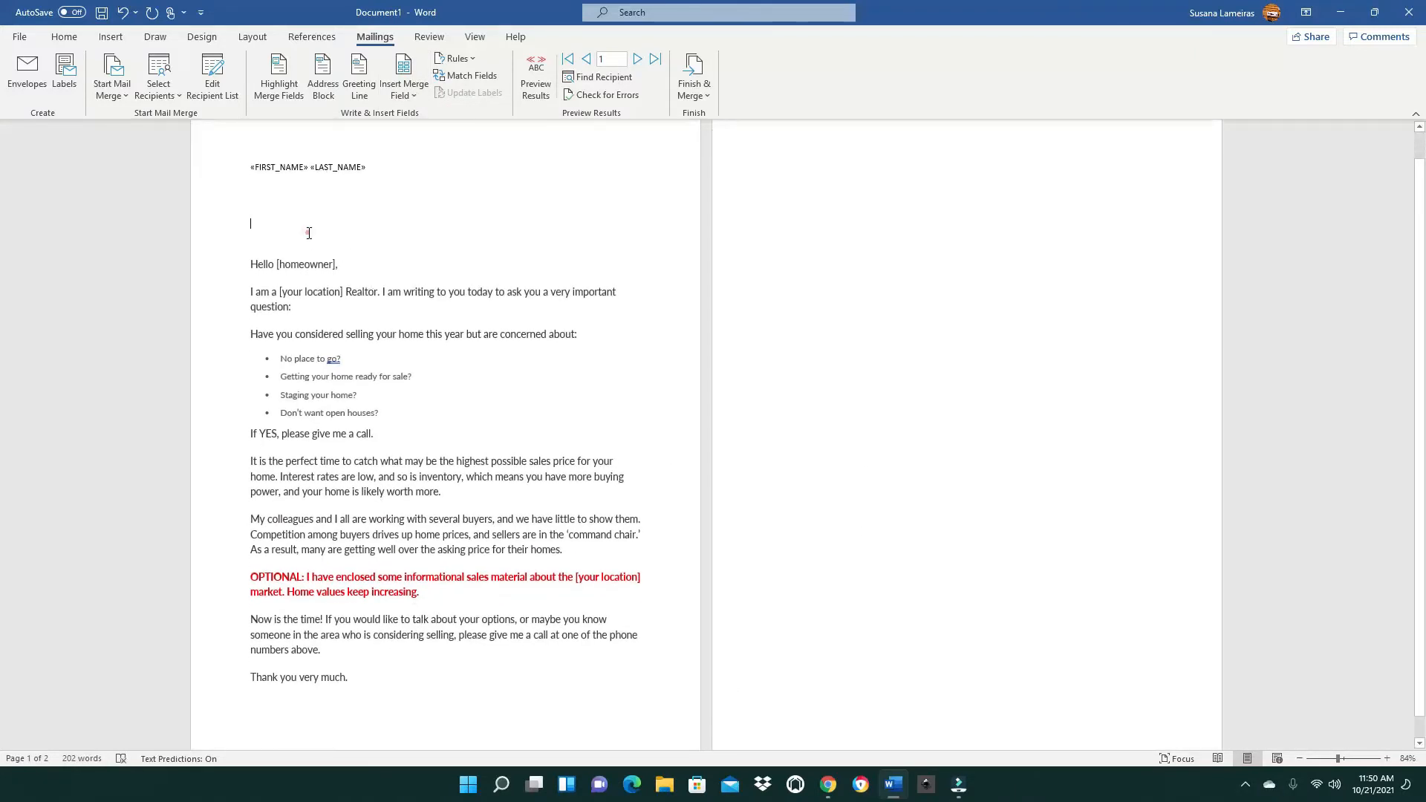
{"action": "left_click", "coordinate": [267, 238]}
{"action": "key", "text": "BackSpace"}
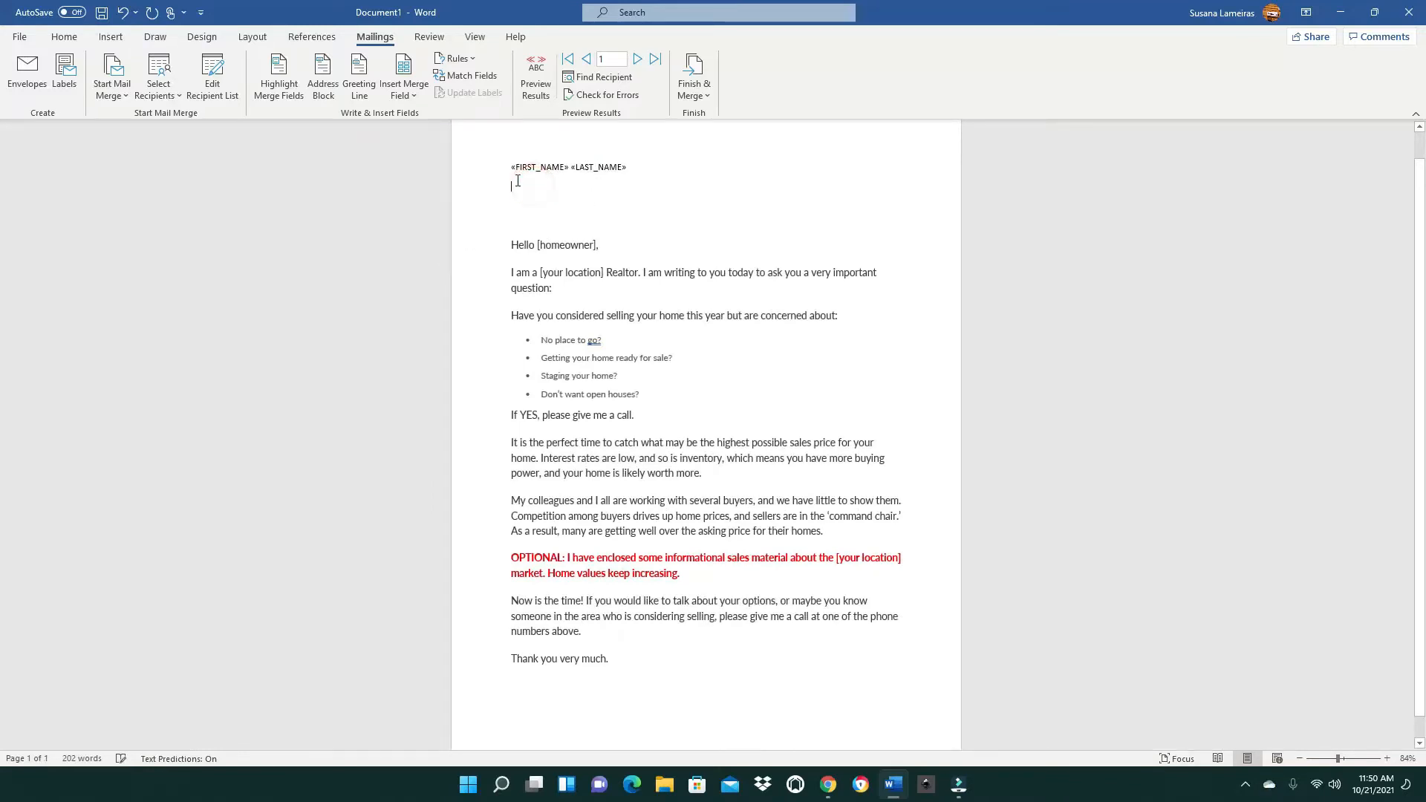
Insert the ADDRESS merge field on the line below the names and remove the surplus blank line above the greeting.
{"action": "left_click", "coordinate": [415, 96]}
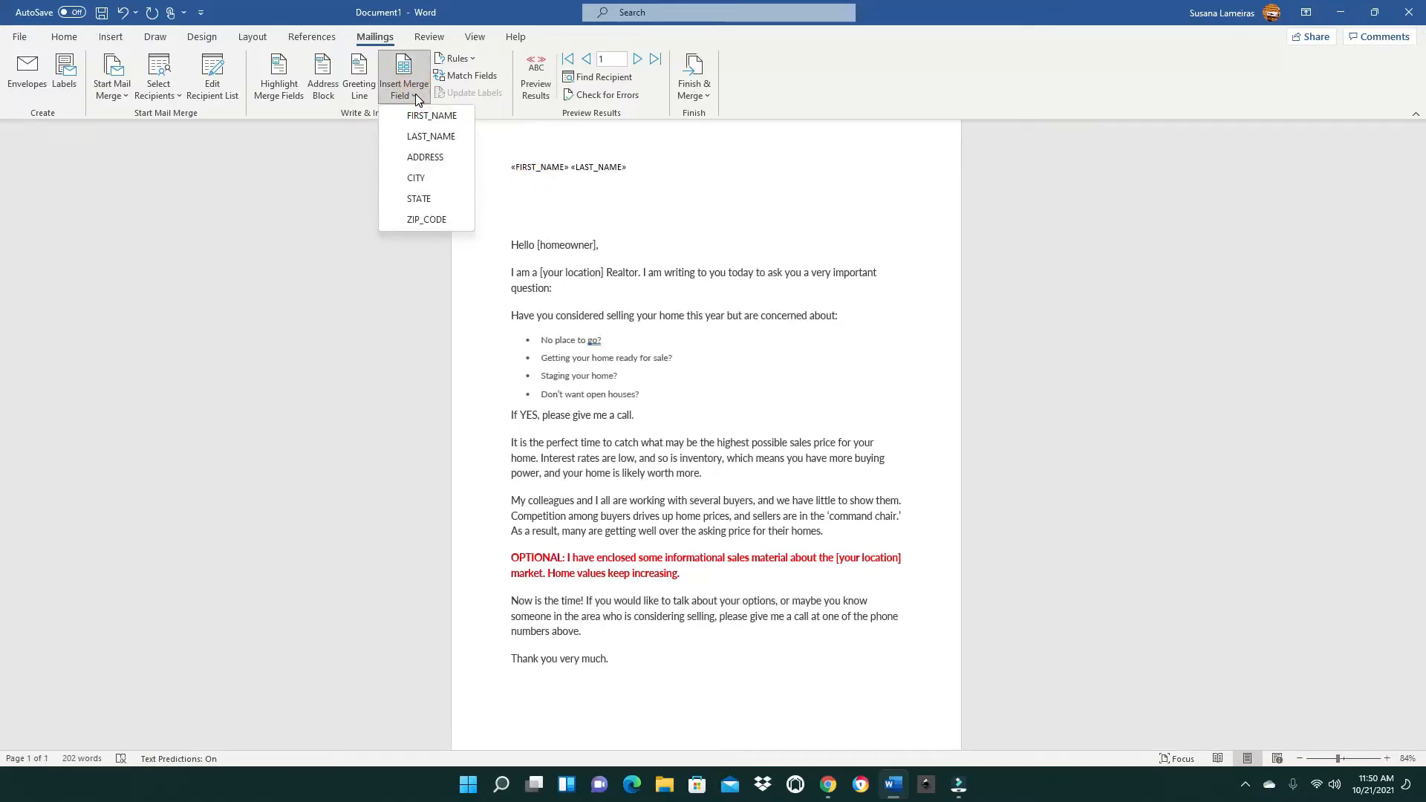
{"action": "left_click", "coordinate": [425, 157]}
{"action": "key", "text": "Return"}
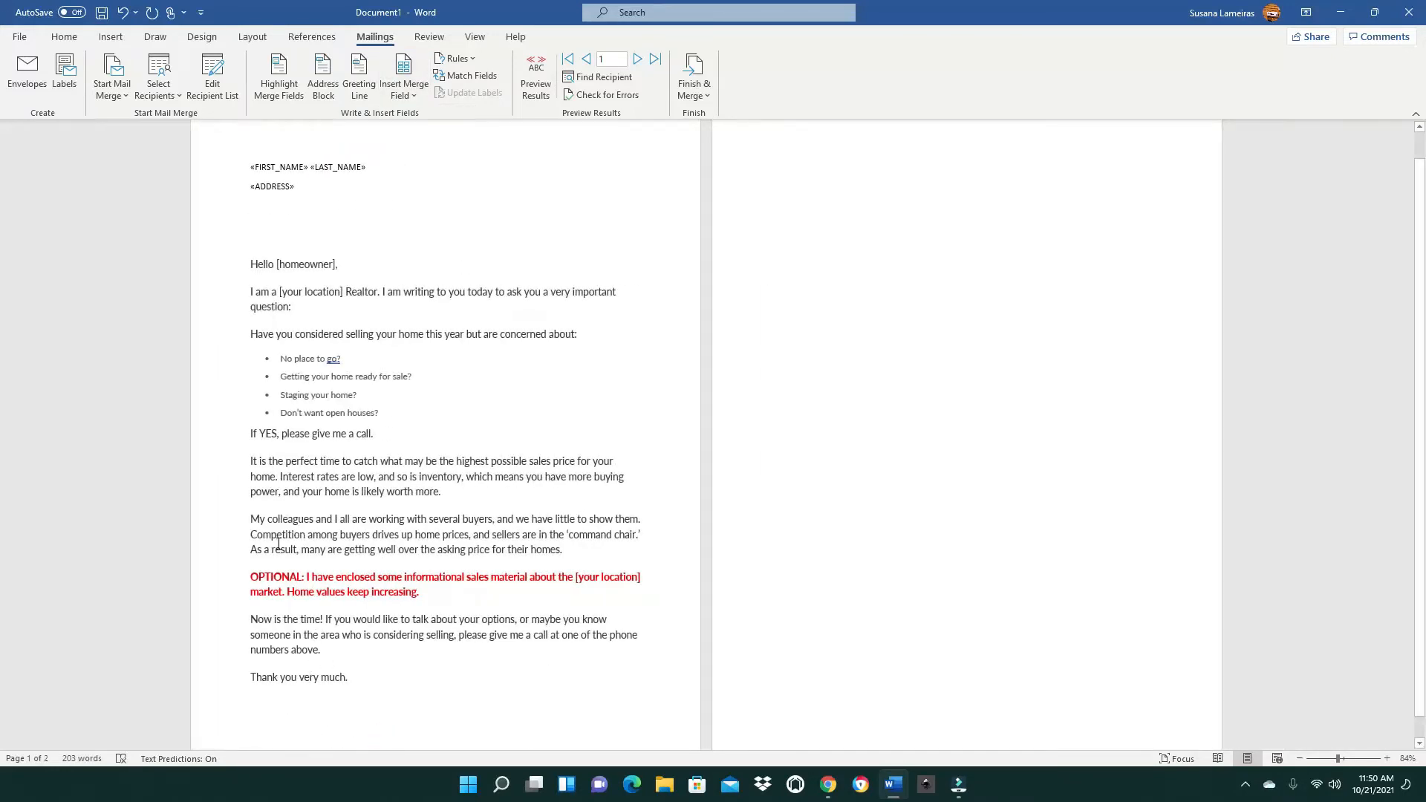
{"action": "left_click", "coordinate": [268, 258]}
{"action": "key", "text": "BackSpace"}
Set the letter text from the greeting through the closing to font size 9.
{"action": "left_click_drag", "start_coordinate": [512, 245], "coordinate": [814, 704]}
{"action": "left_click", "coordinate": [739, 651]}
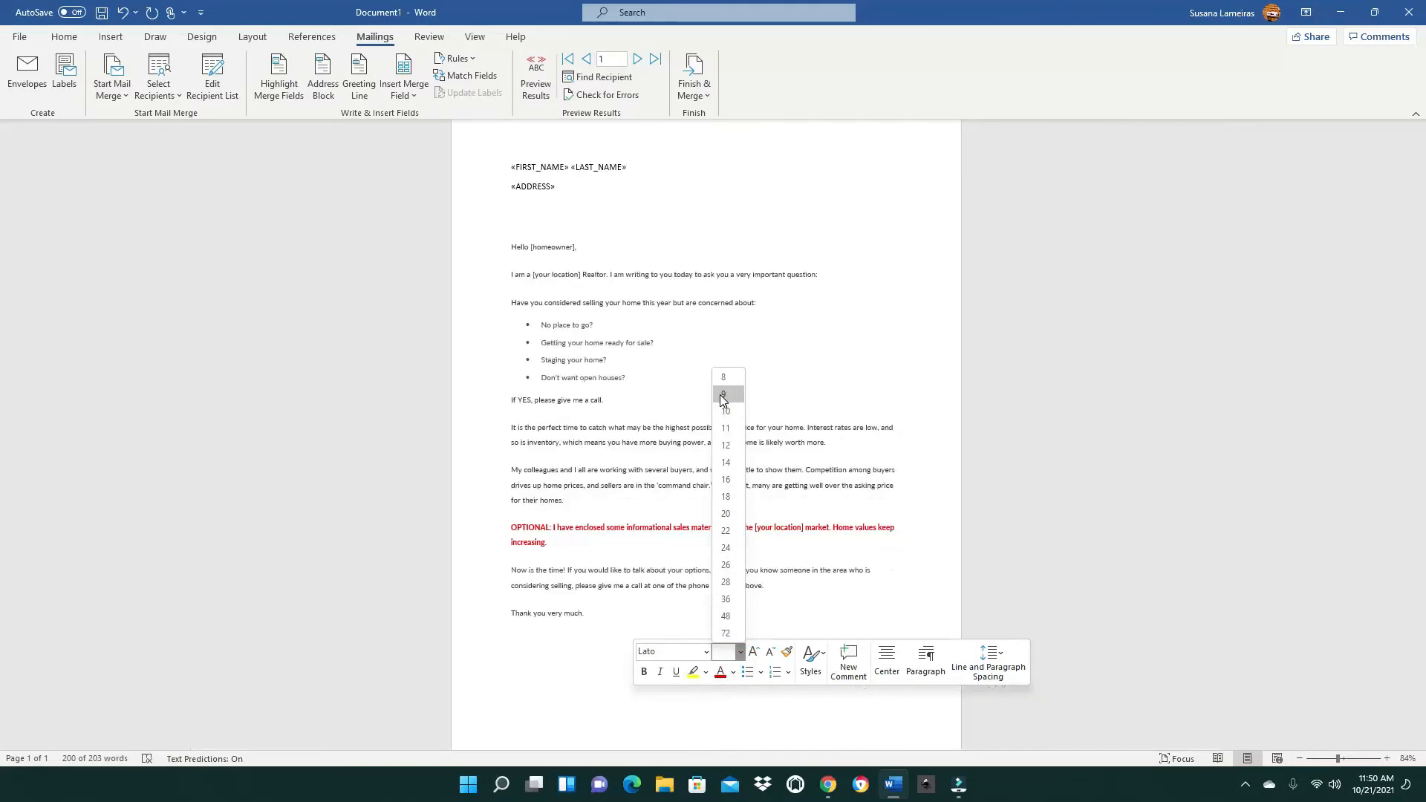
{"action": "left_click", "coordinate": [724, 395]}
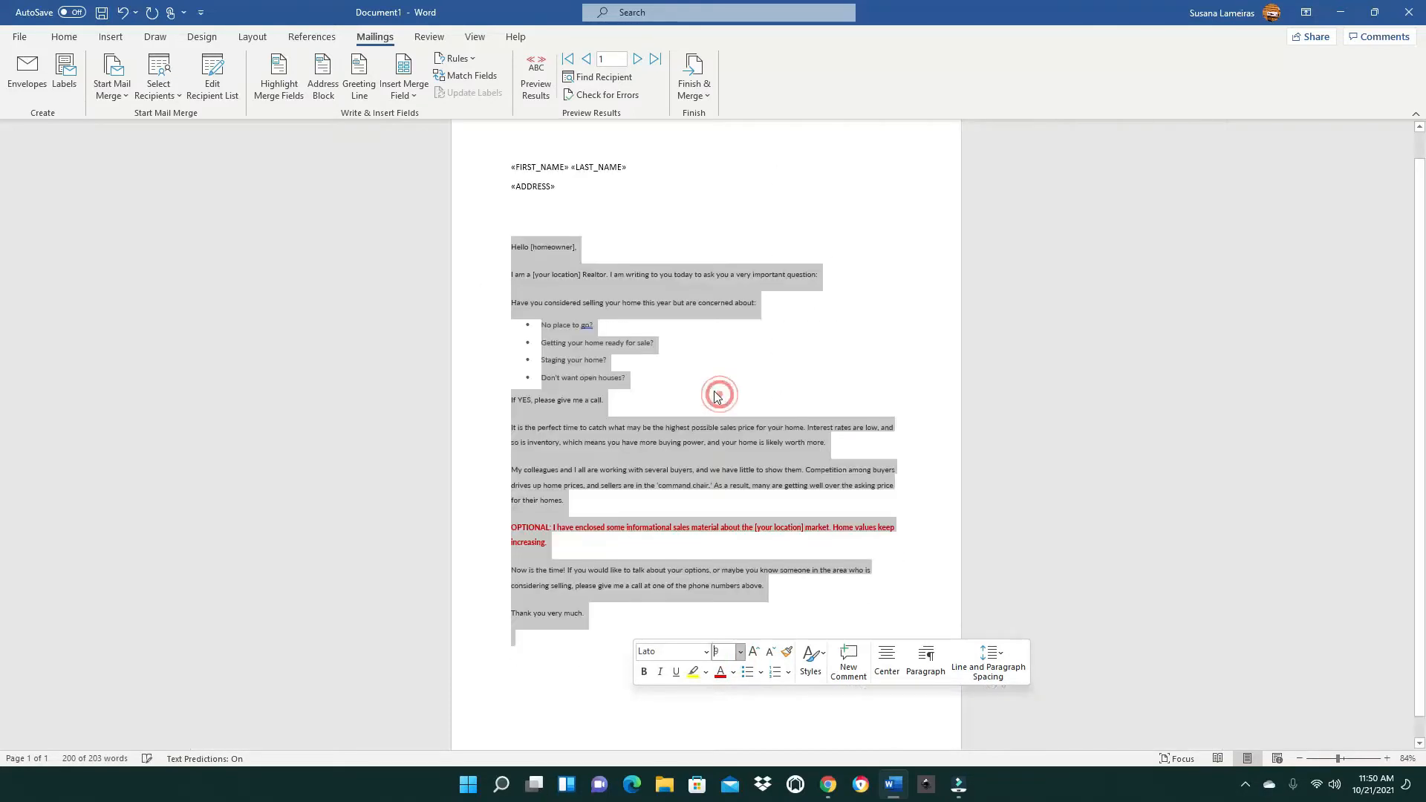
Start a new line below the ADDRESS field and insert the CITY merge field followed by a comma.
{"action": "left_click", "coordinate": [553, 216]}
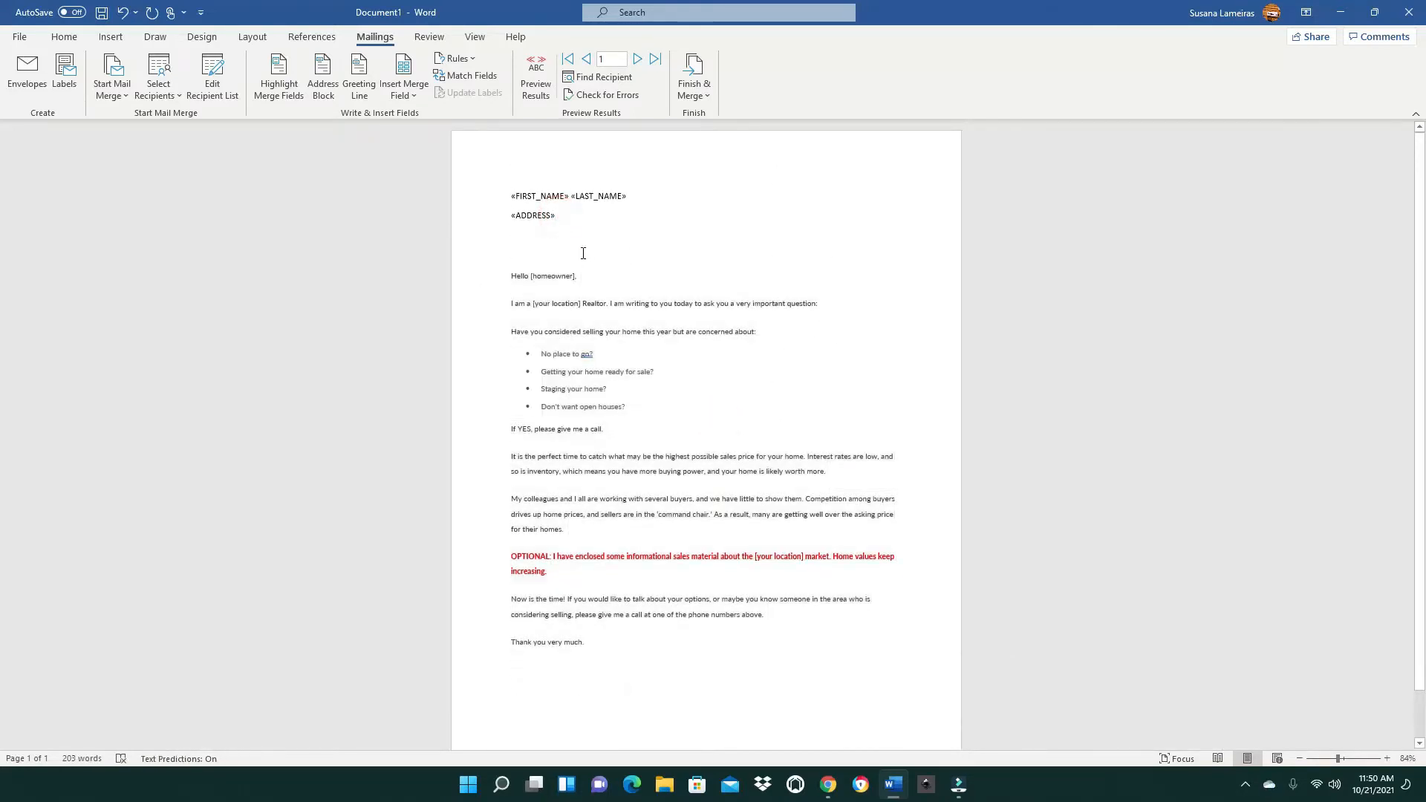
{"action": "key", "text": "Return"}
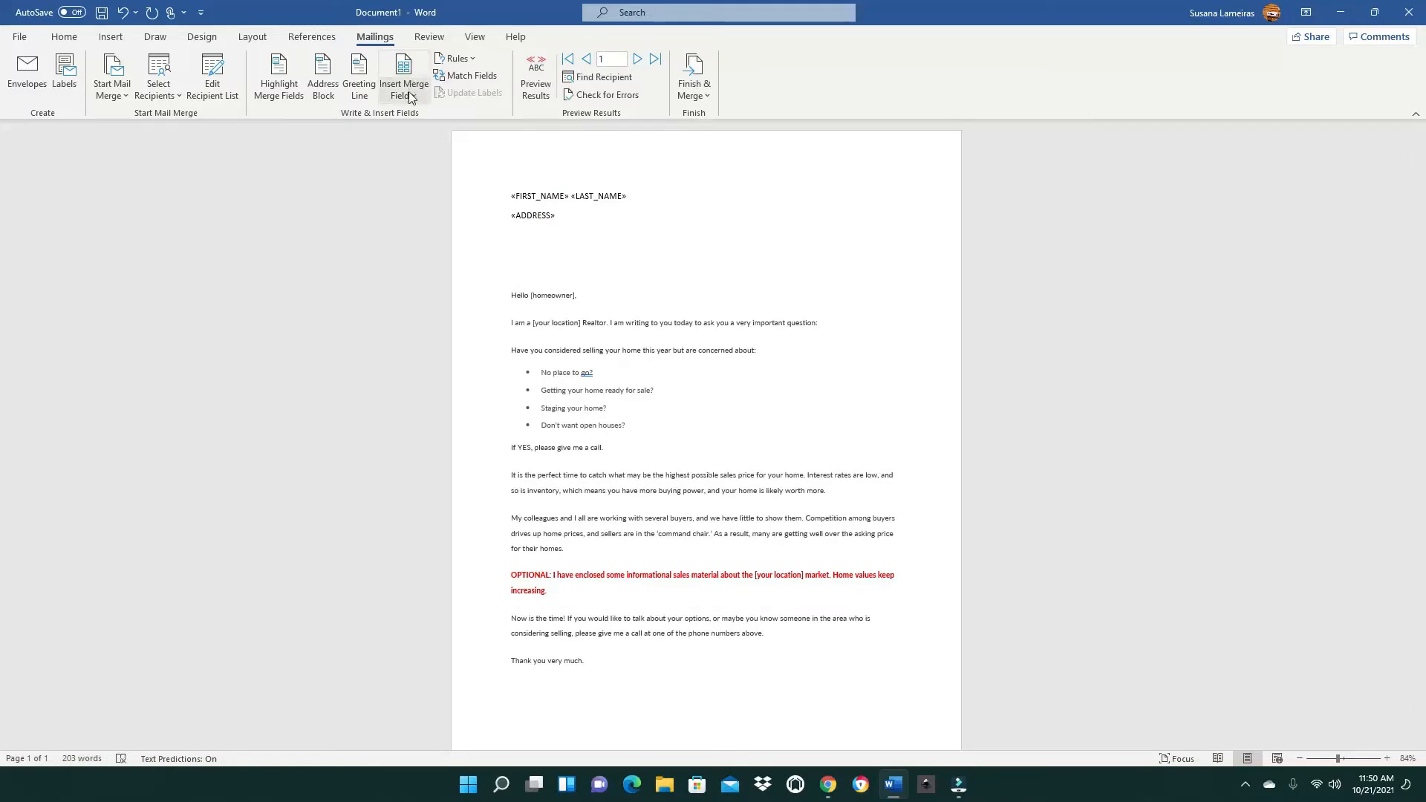
{"action": "left_click", "coordinate": [408, 97]}
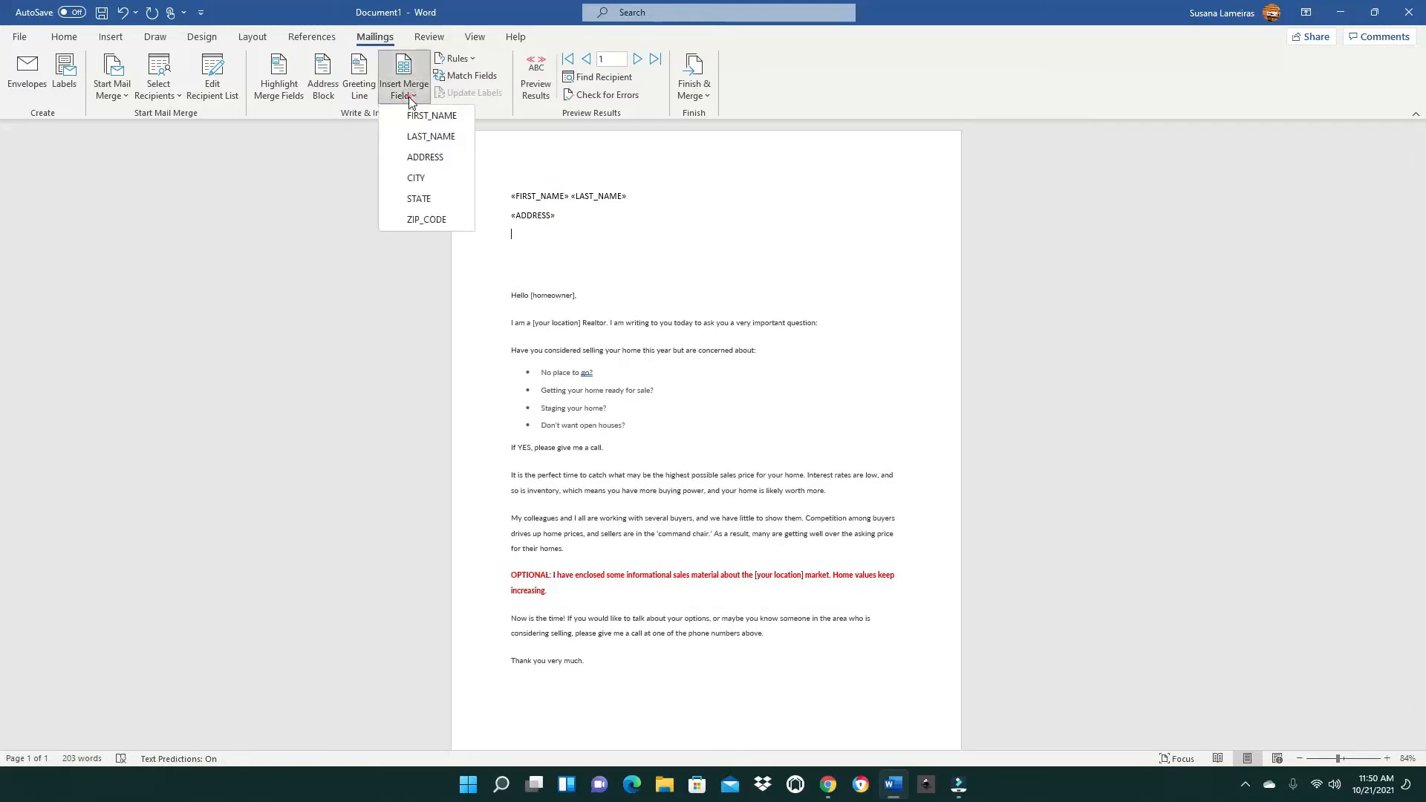
{"action": "left_click", "coordinate": [419, 178]}
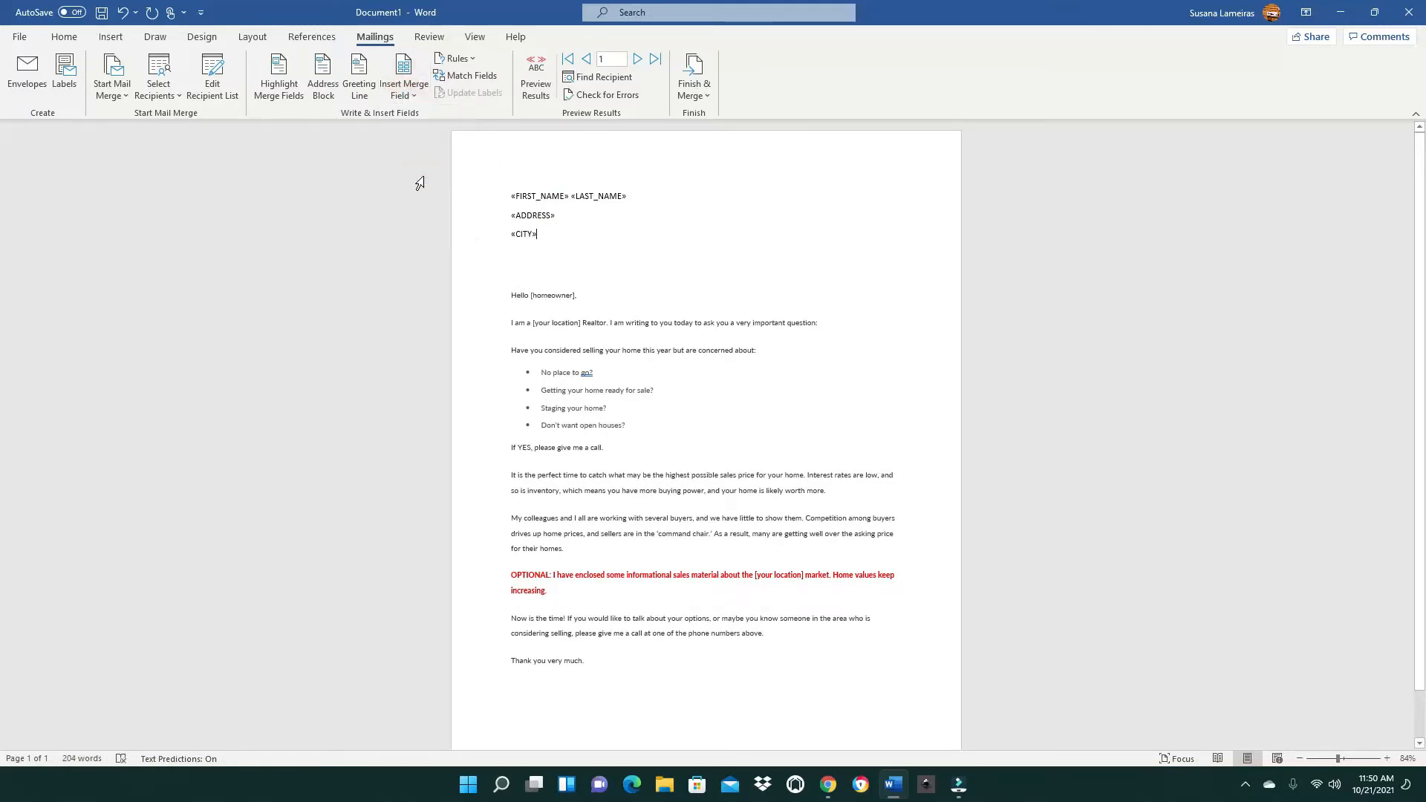
{"action": "type", "text": ","}
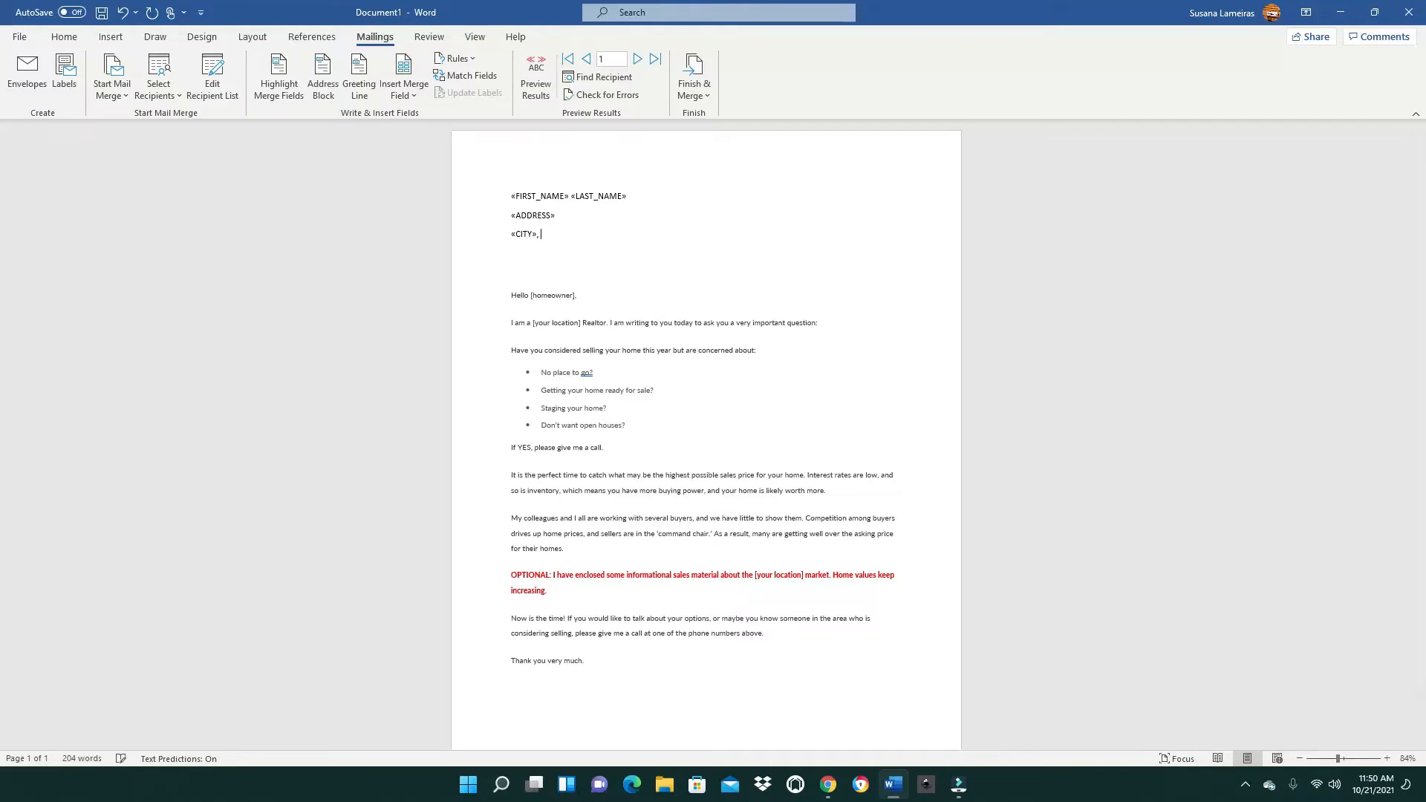
Complete the city line with the STATE merge field and the ZIP_CODE merge field prefixed by a 0.
{"action": "left_click", "coordinate": [402, 96]}
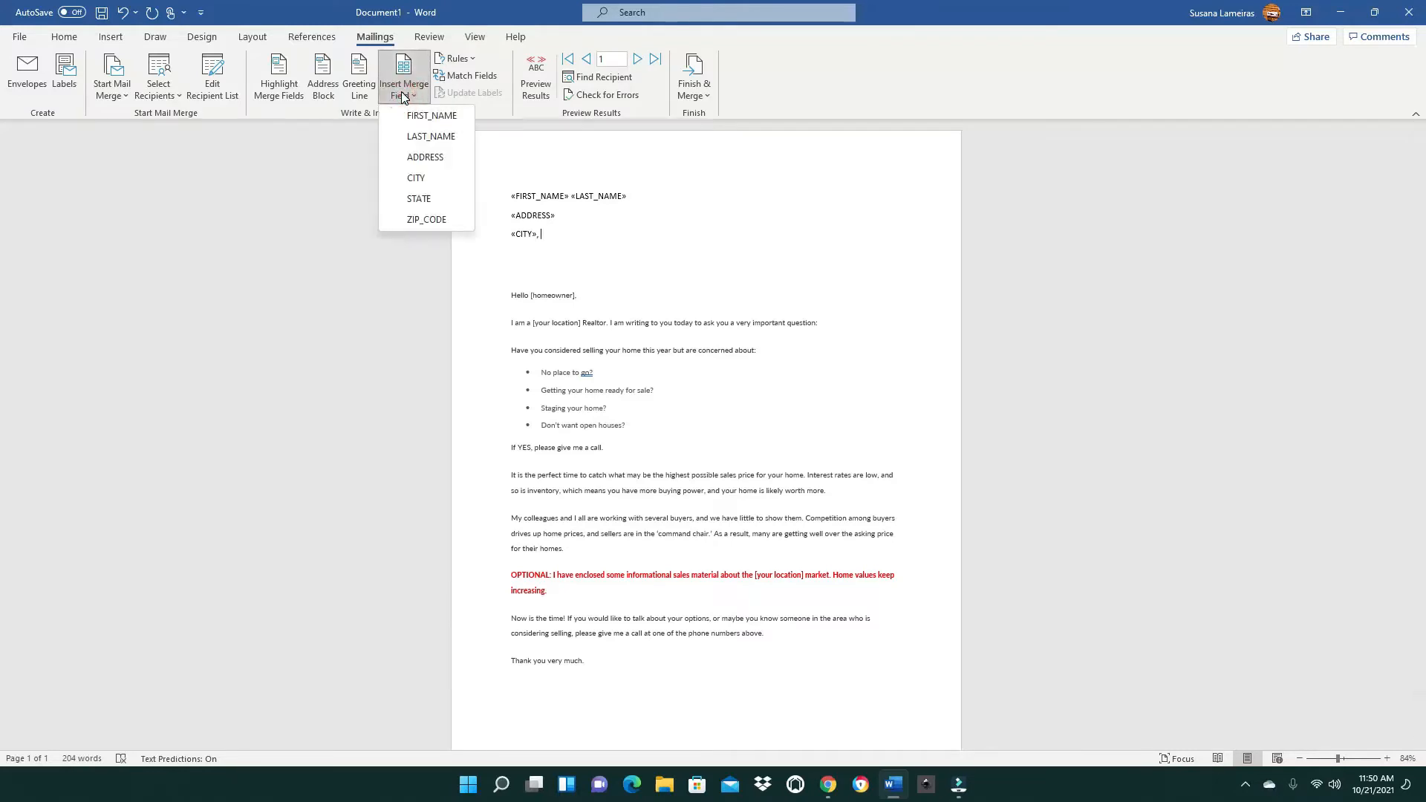
{"action": "left_click", "coordinate": [428, 199]}
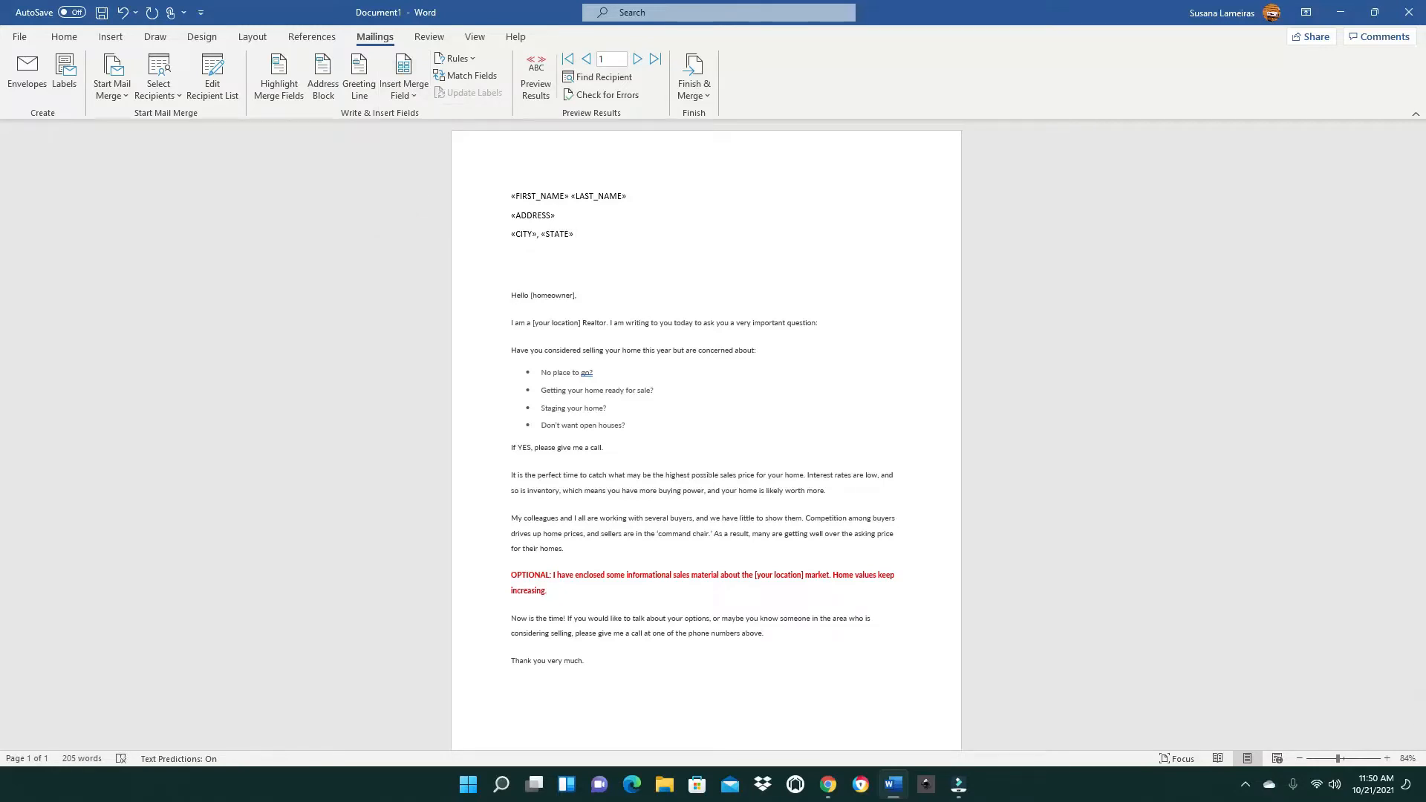
{"action": "type", "text": "0"}
{"action": "left_click", "coordinate": [413, 95]}
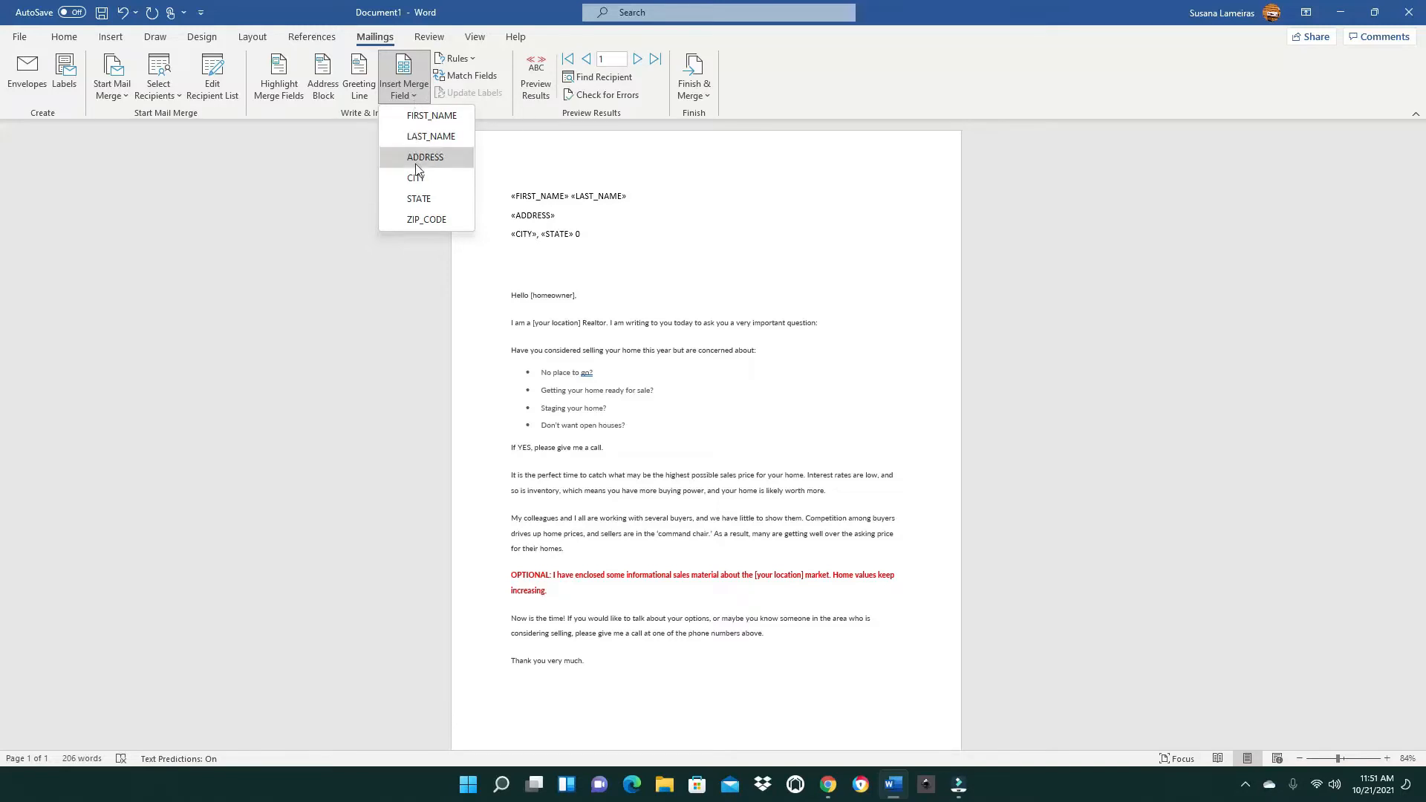
{"action": "left_click", "coordinate": [424, 221]}
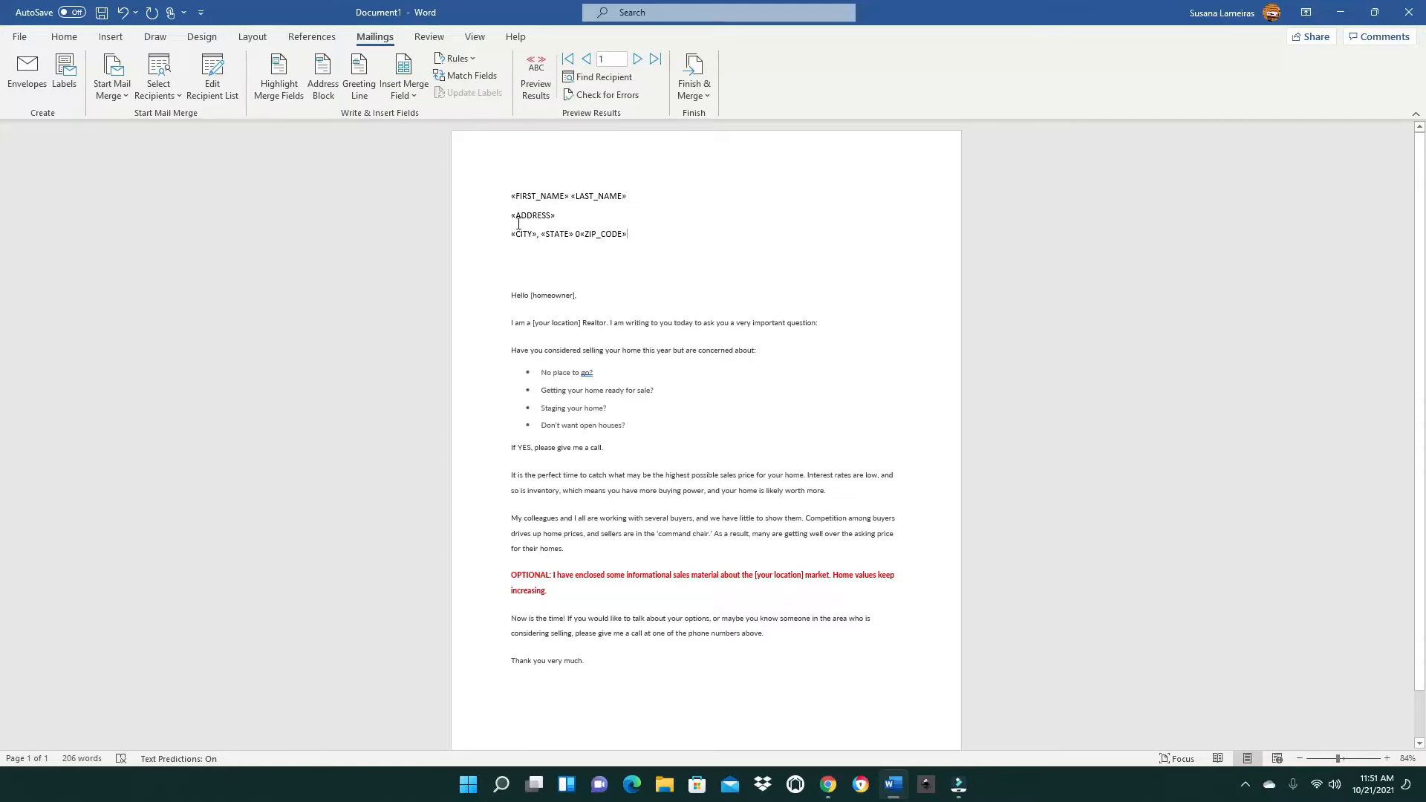
Remove the space after paragraphs in the three-line recipient address block.
{"action": "left_click_drag", "start_coordinate": [630, 235], "coordinate": [509, 199]}
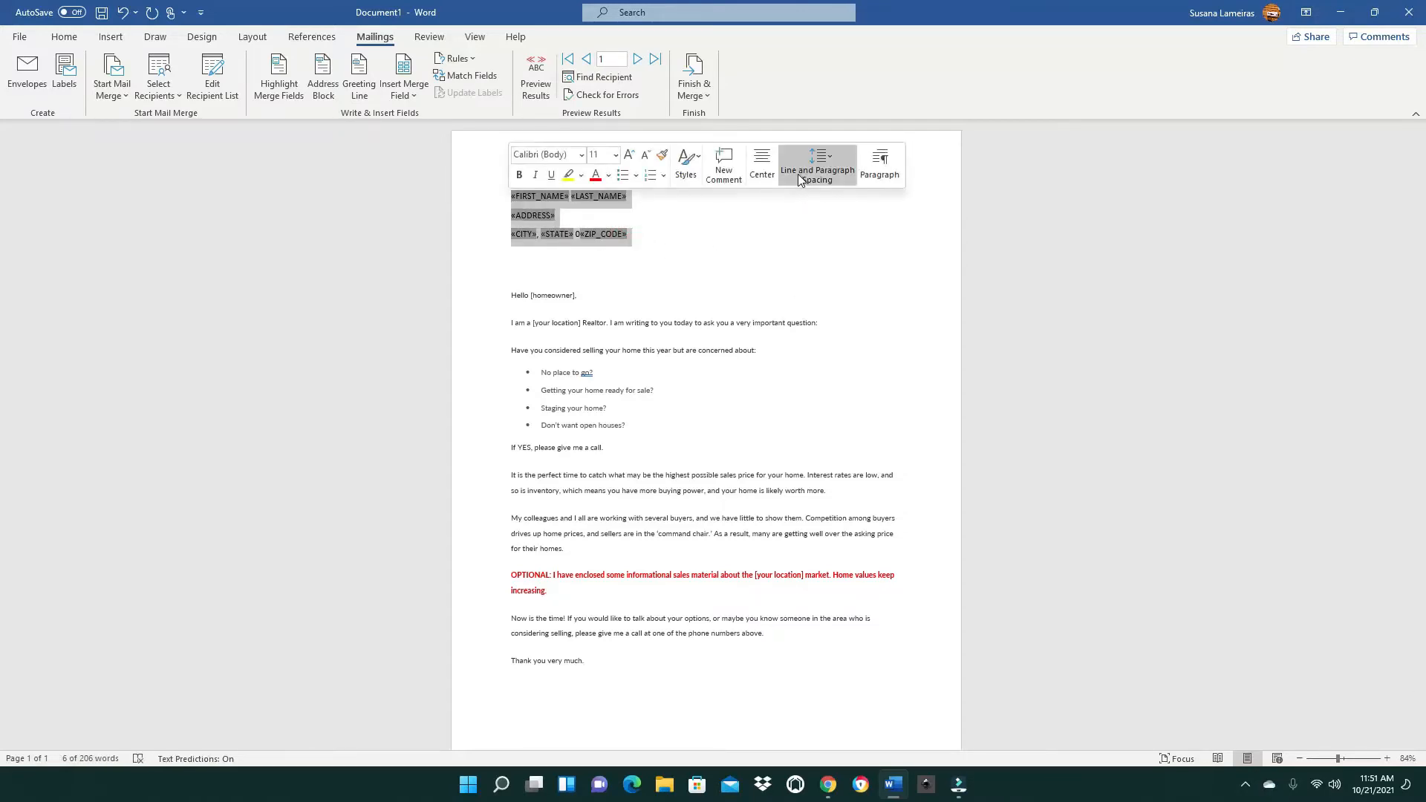
{"action": "left_click", "coordinate": [831, 156]}
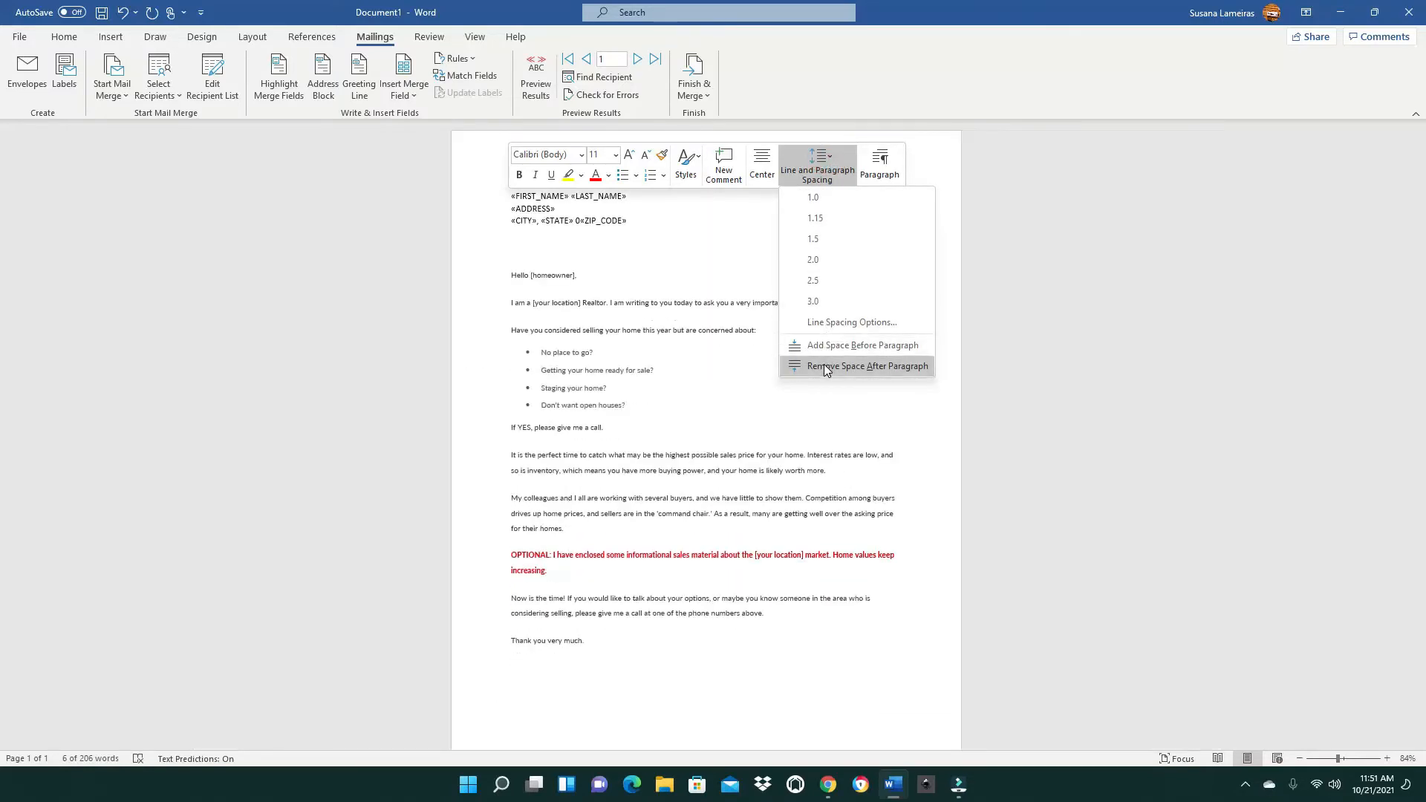
{"action": "left_click", "coordinate": [826, 367]}
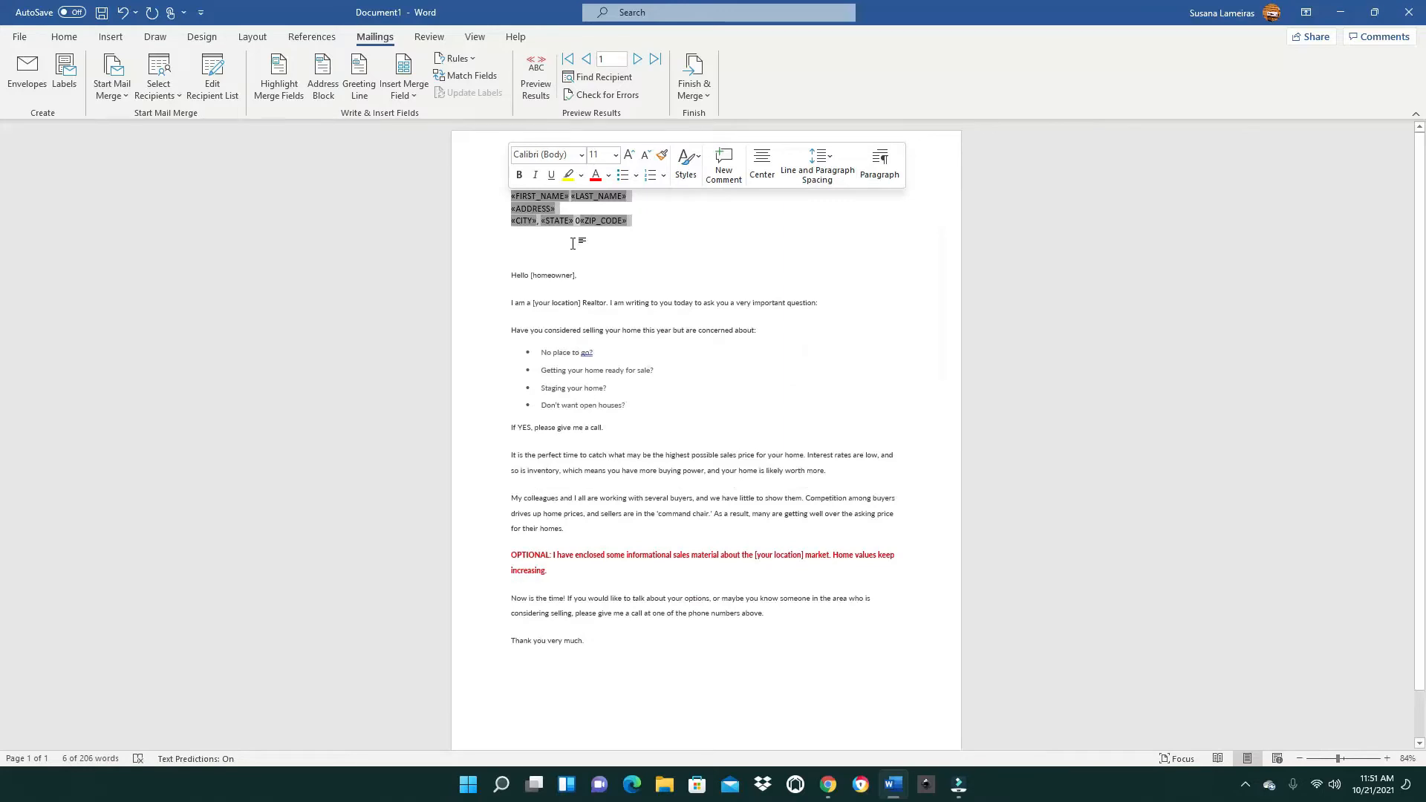
{"action": "left_click", "coordinate": [582, 155]}
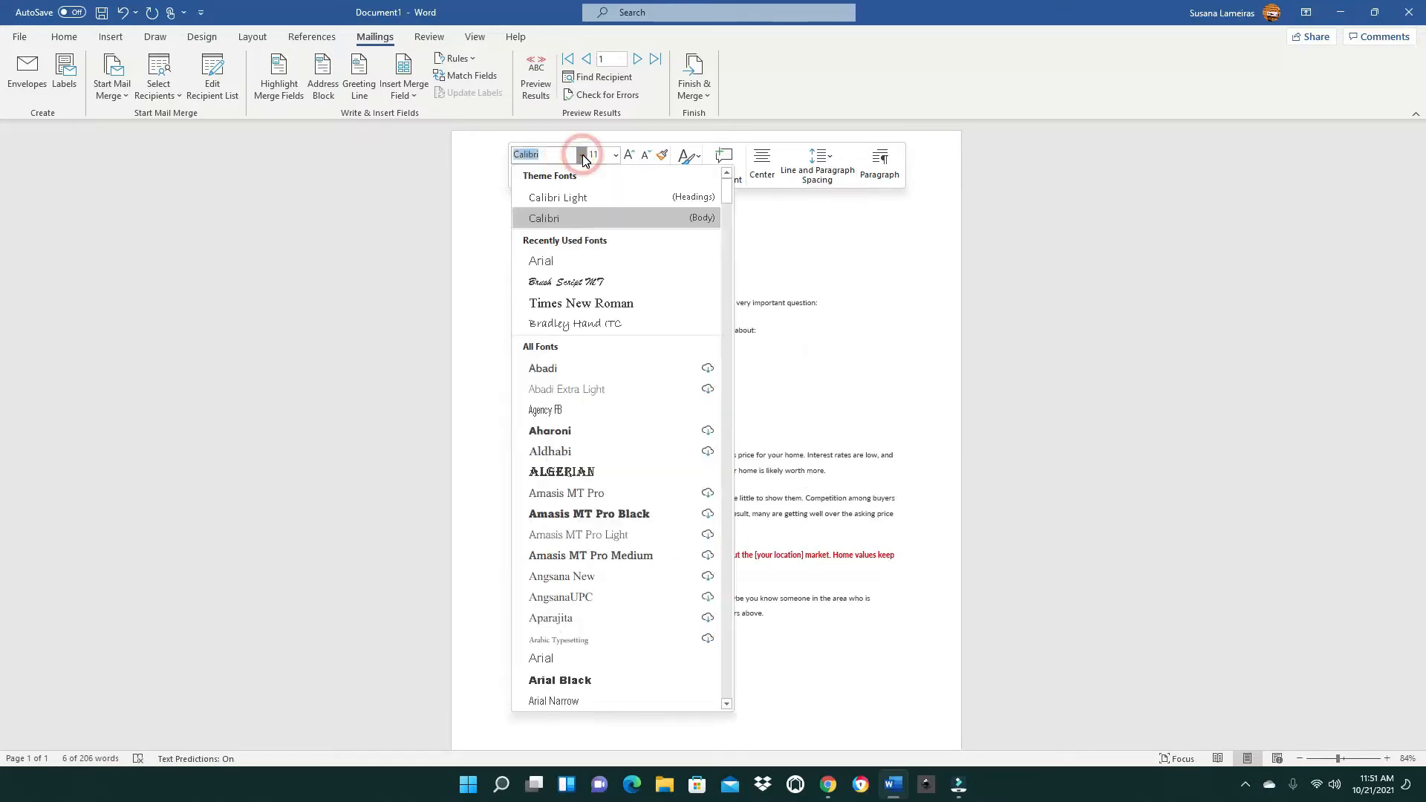
{"action": "left_click", "coordinate": [616, 157]}
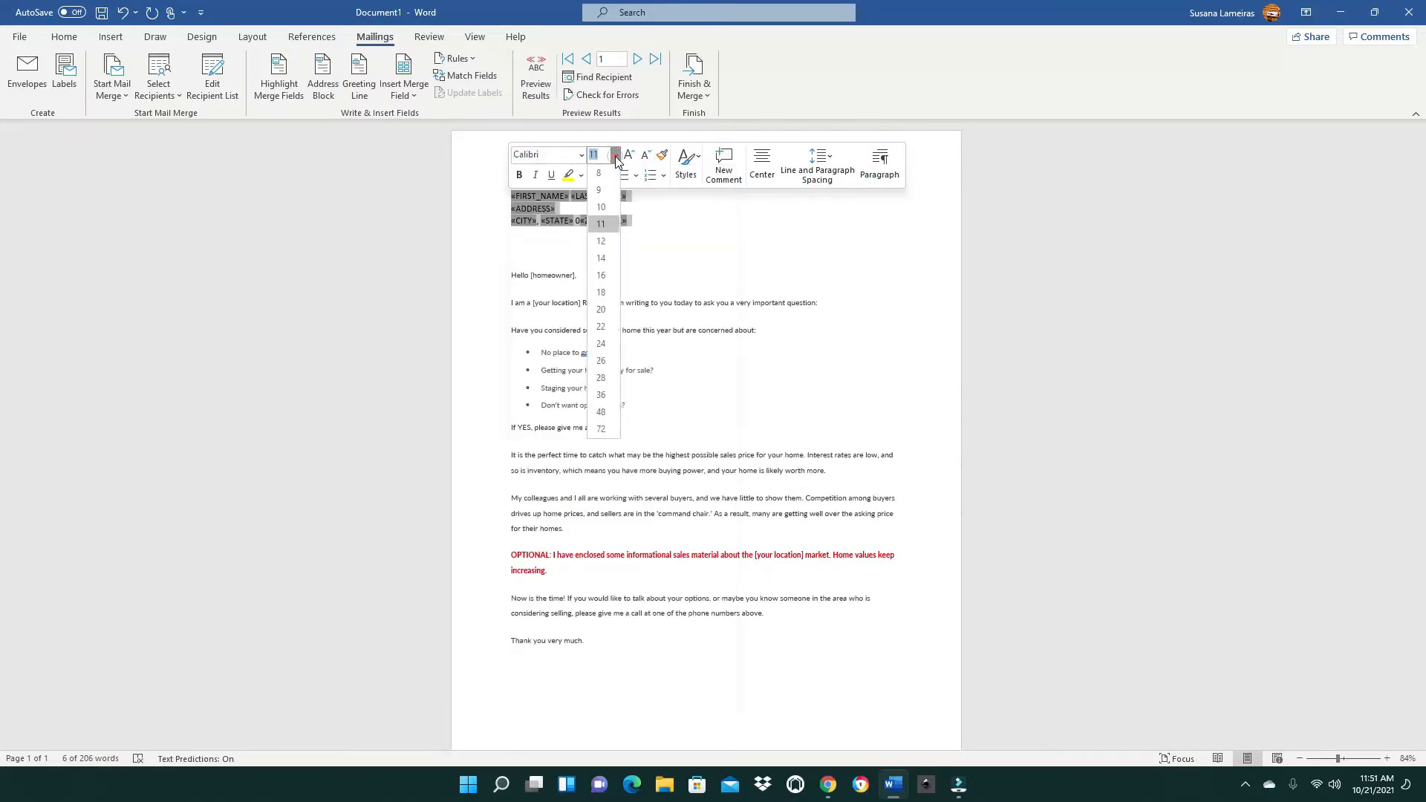
{"action": "left_click", "coordinate": [569, 176]}
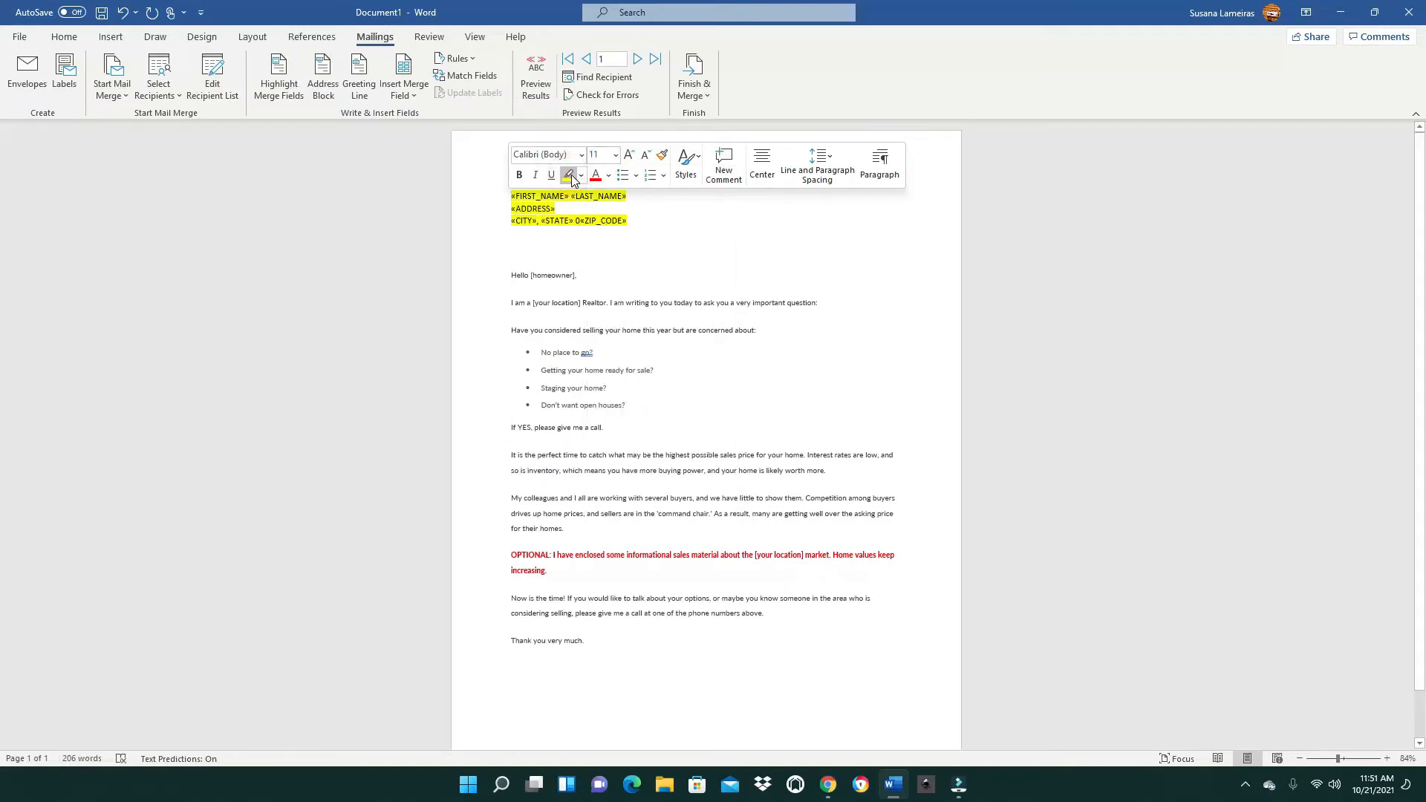
{"action": "left_click", "coordinate": [583, 176]}
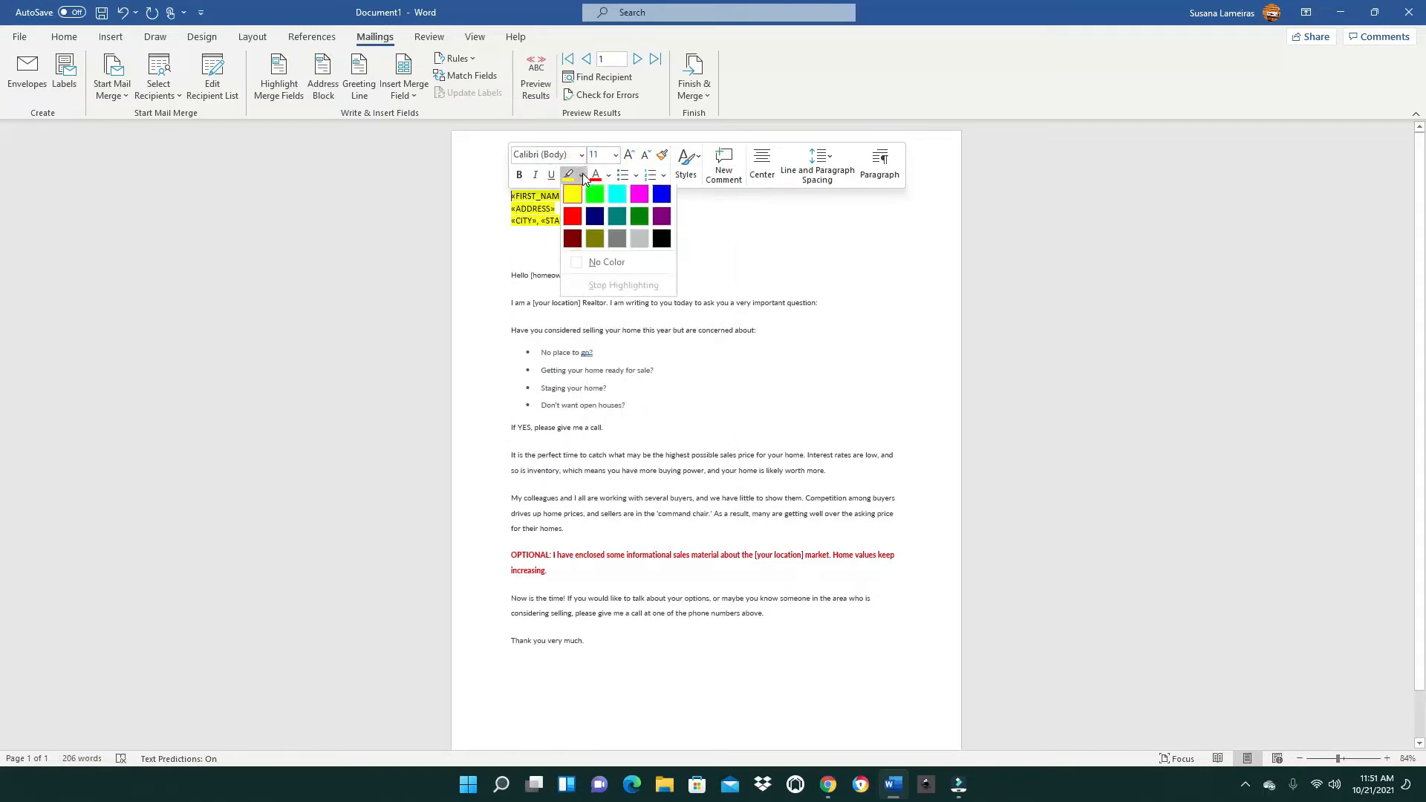
{"action": "left_click", "coordinate": [600, 265]}
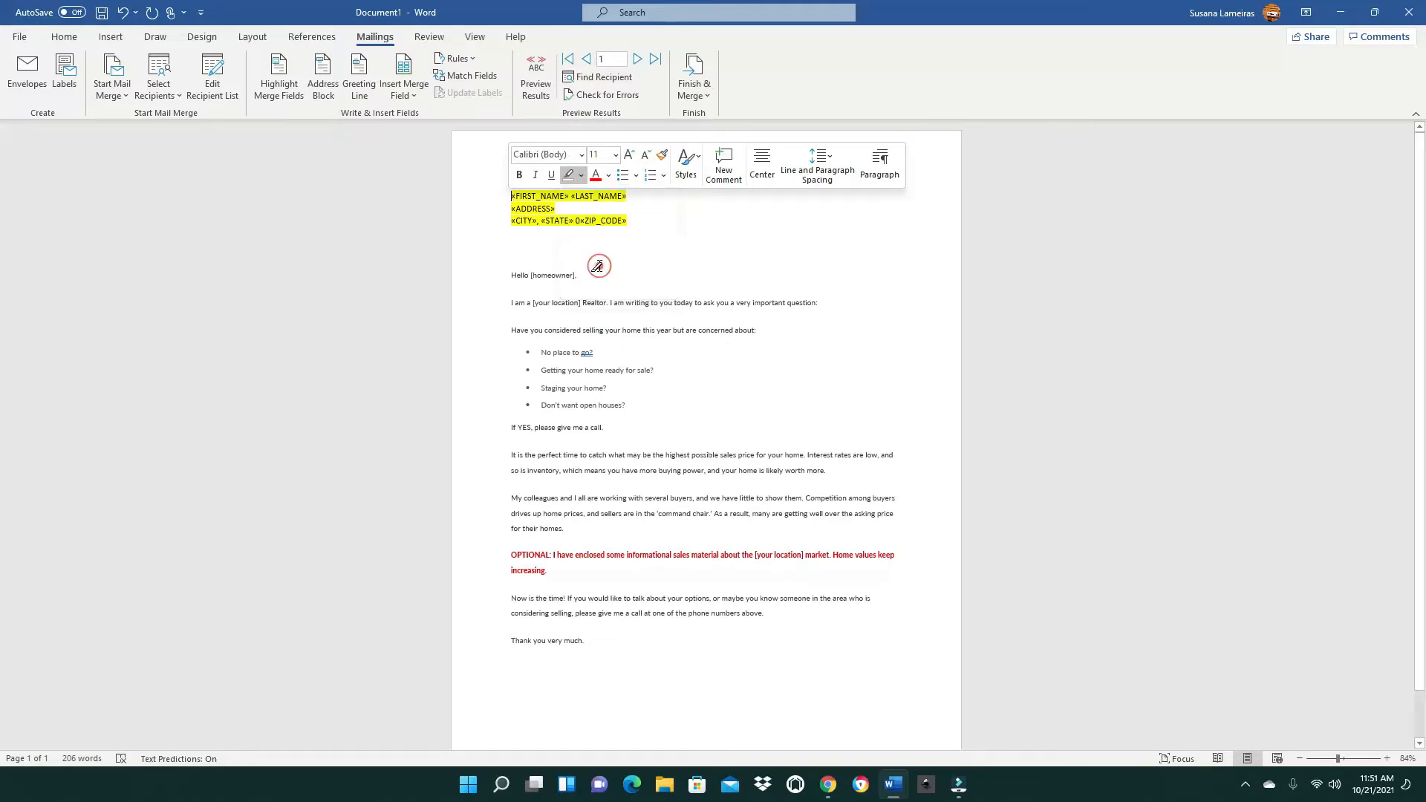
{"action": "left_click", "coordinate": [587, 179]}
{"action": "left_click", "coordinate": [582, 270]}
{"action": "left_click", "coordinate": [122, 12]}
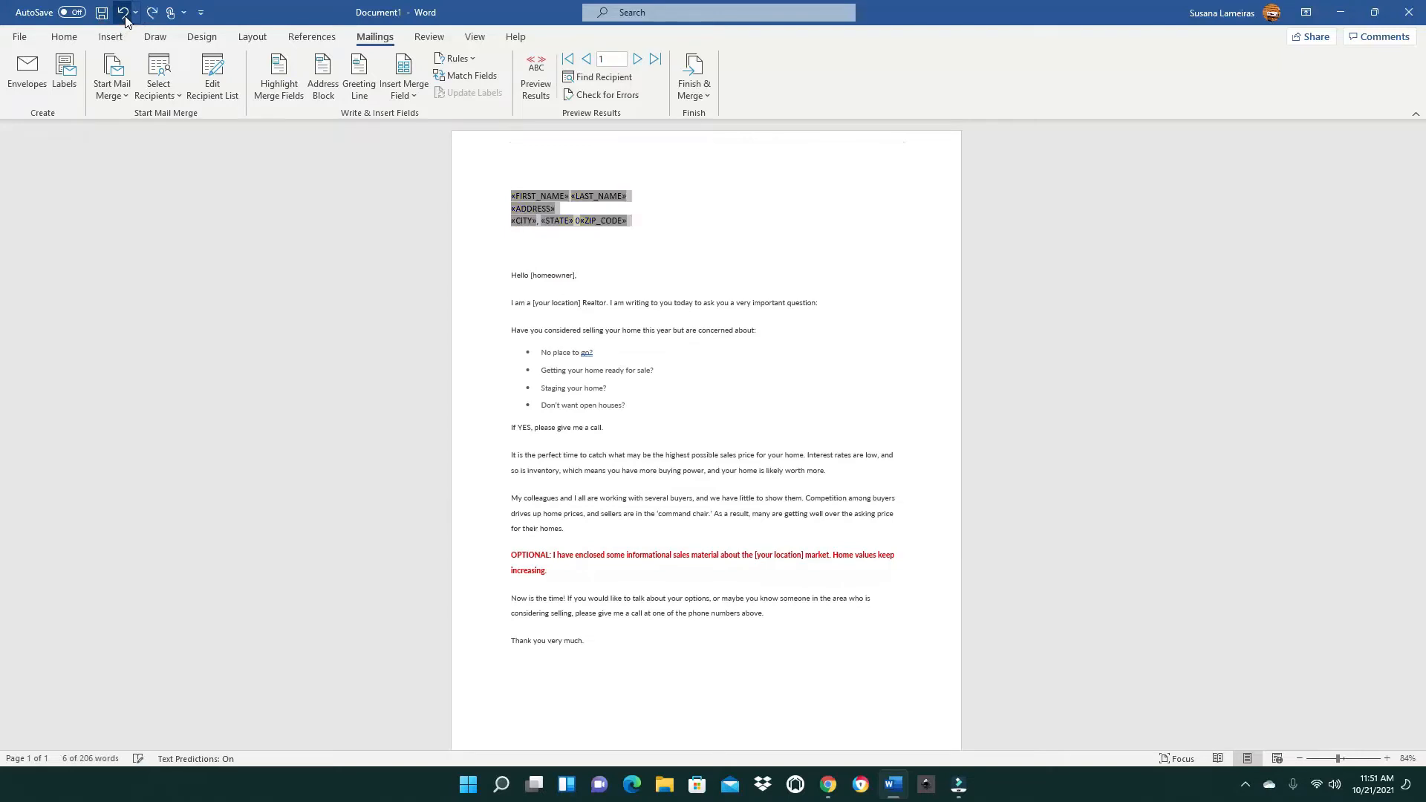
{"action": "left_click", "coordinate": [553, 248]}
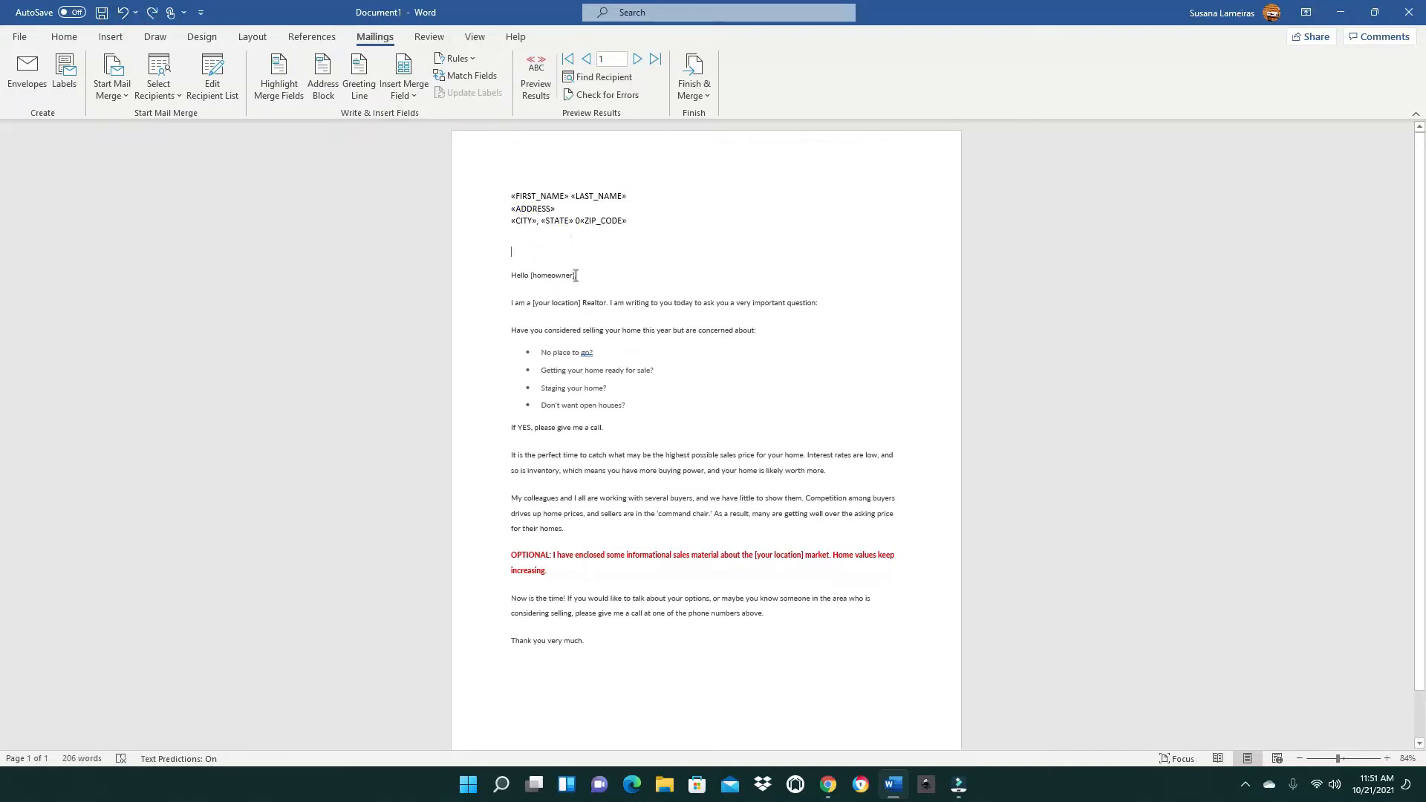
Replace the [homeowner] placeholder in the greeting with the FIRST_NAME merge field followed by a comma.
{"action": "left_click_drag", "start_coordinate": [575, 276], "coordinate": [531, 276]}
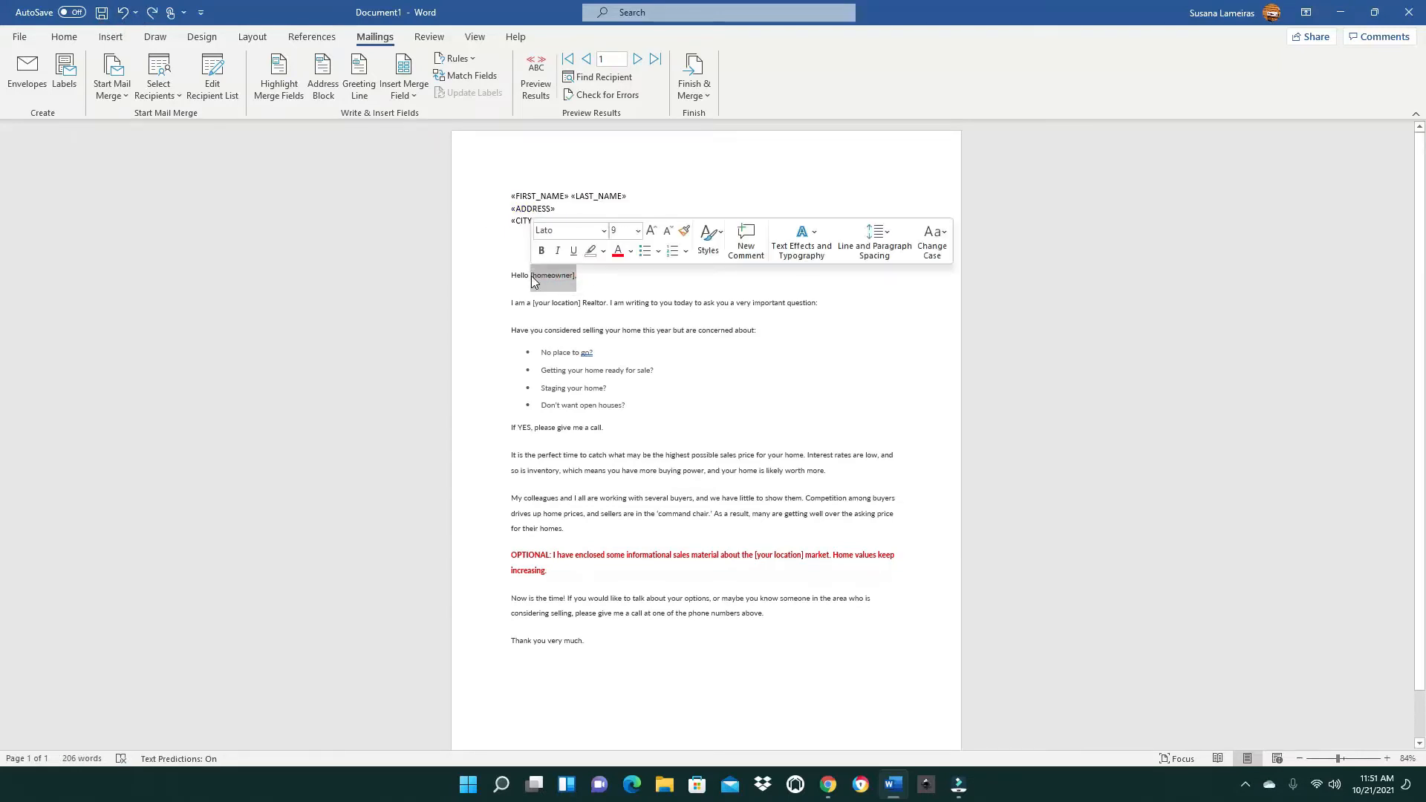
{"action": "left_click", "coordinate": [414, 95]}
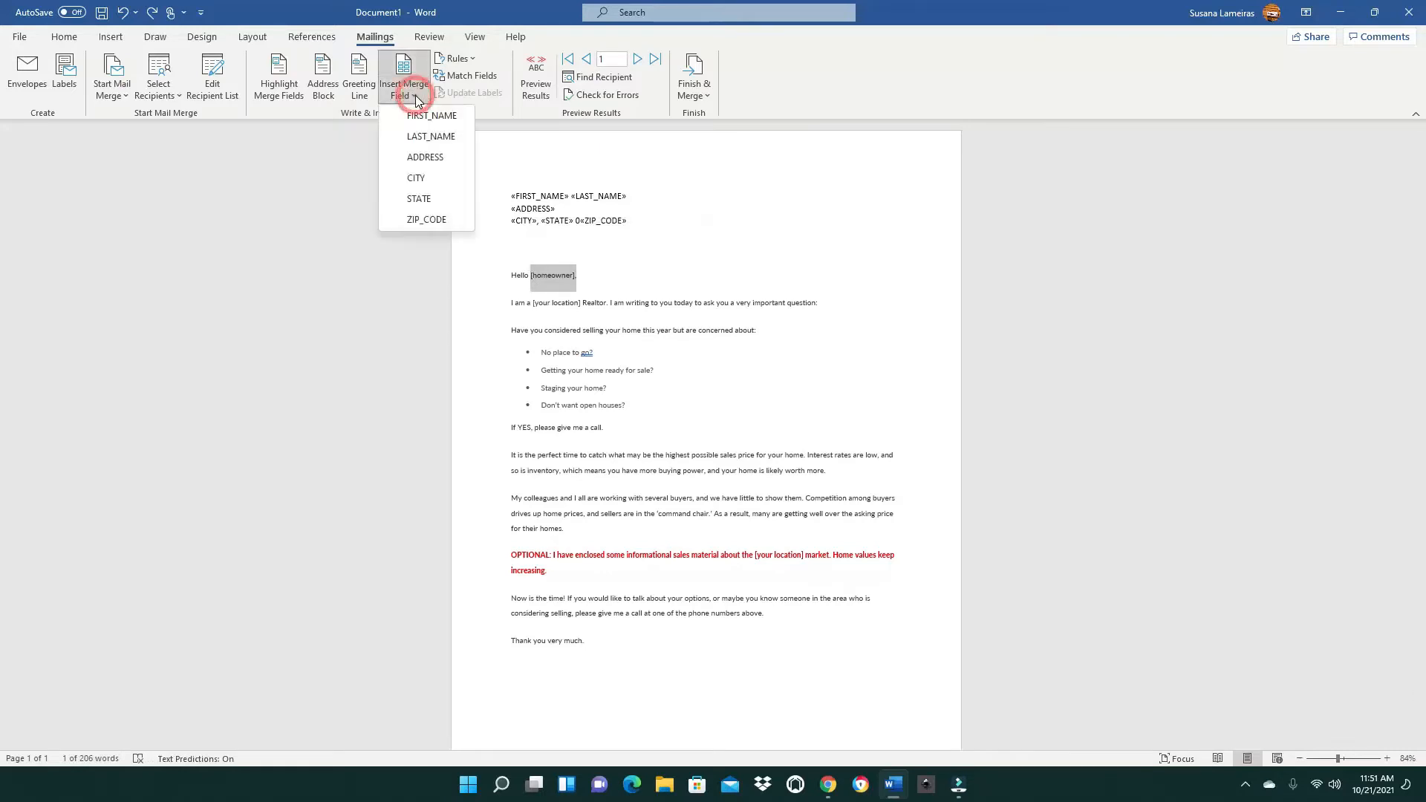
{"action": "left_click", "coordinate": [418, 116]}
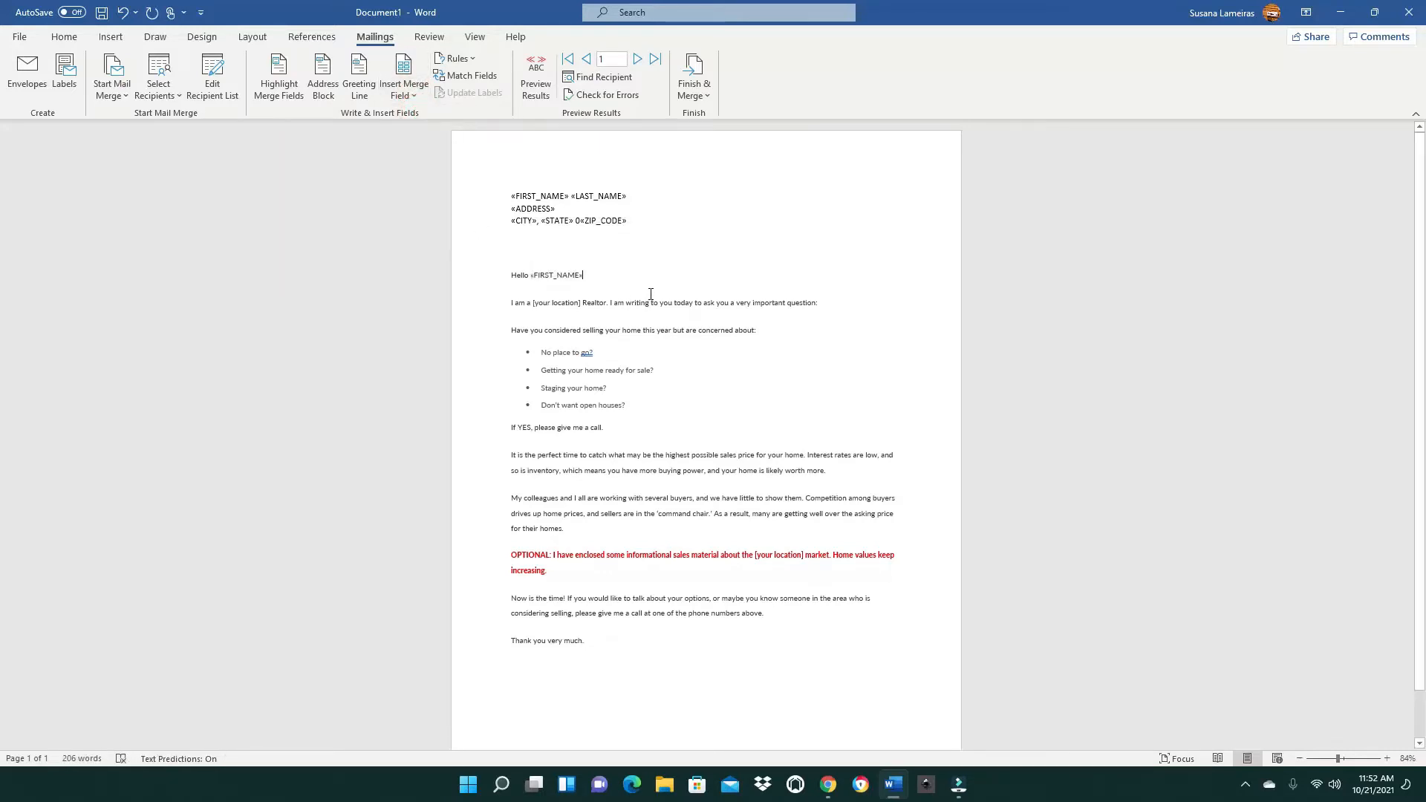
{"action": "type", "text": ","}
Format the letter text from the greeting through the closing as Arial, size 11.
{"action": "left_click_drag", "start_coordinate": [509, 273], "coordinate": [591, 643]}
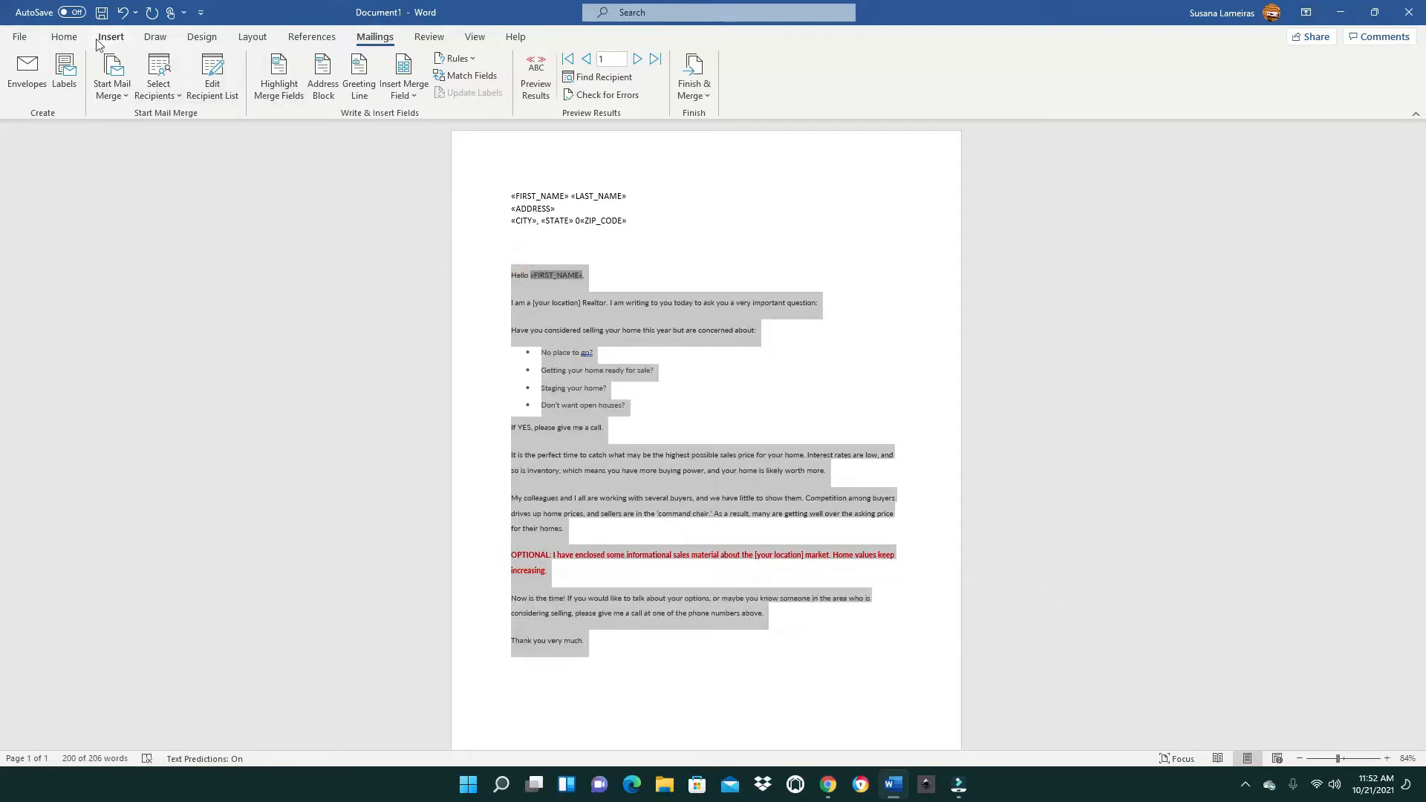
{"action": "left_click", "coordinate": [63, 36]}
{"action": "left_click", "coordinate": [206, 65]}
{"action": "left_click", "coordinate": [186, 167]}
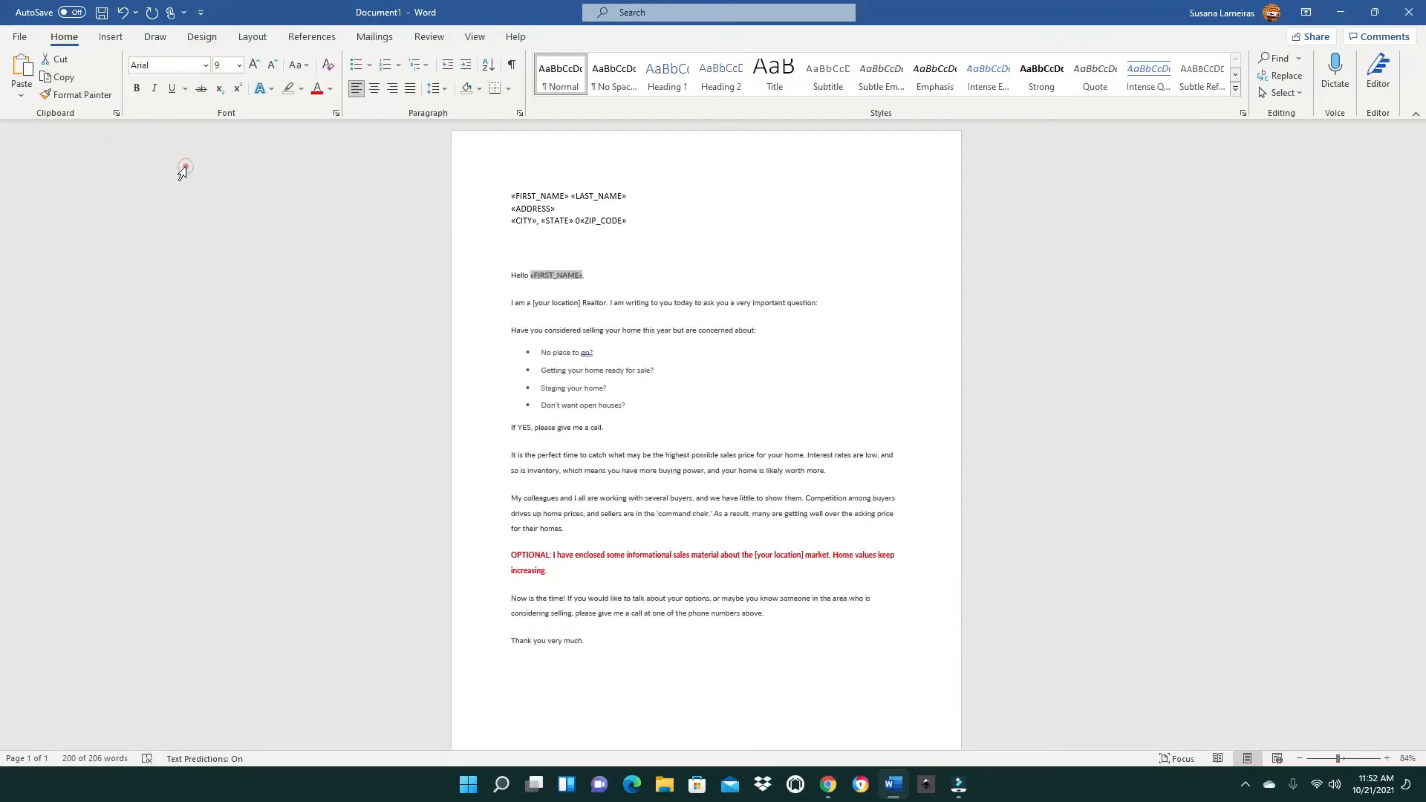
{"action": "left_click", "coordinate": [239, 65]}
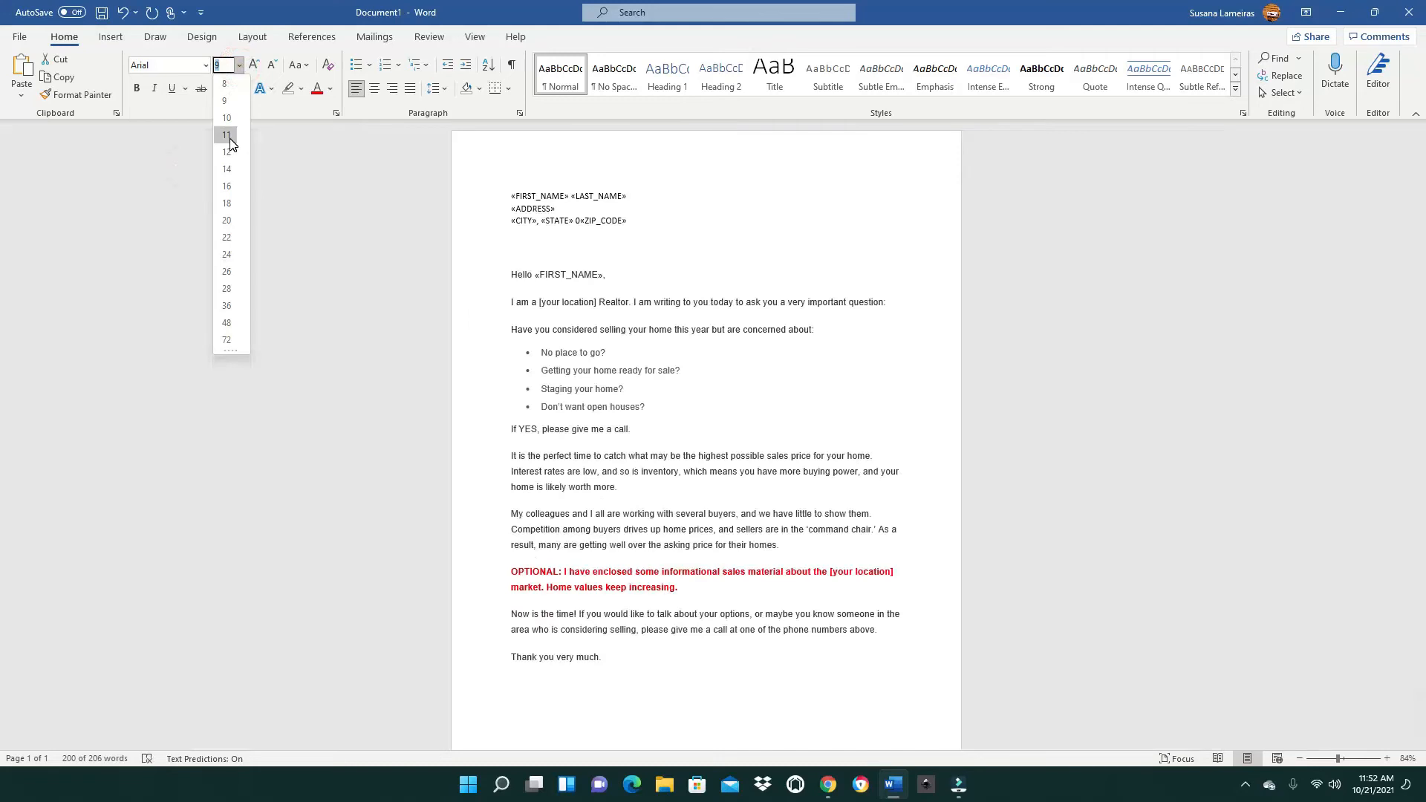
{"action": "left_click", "coordinate": [227, 136]}
{"action": "left_click", "coordinate": [598, 303]}
{"action": "left_click", "coordinate": [670, 404]}
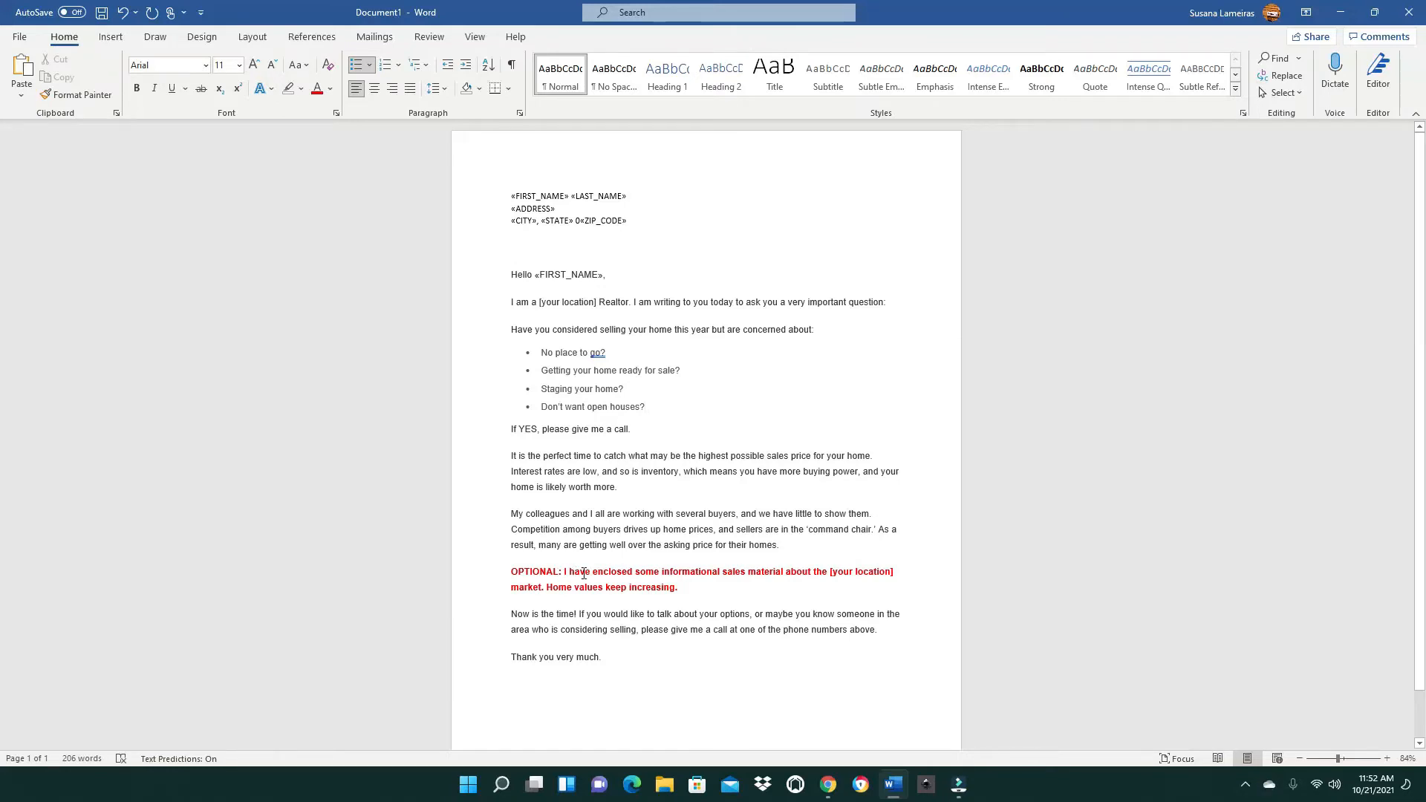
Delete the red OPTIONAL paragraph about enclosed informational sales material.
{"action": "left_click", "coordinate": [694, 587]}
{"action": "left_click_drag", "start_coordinate": [695, 587], "coordinate": [532, 575]}
{"action": "key", "text": "Delete"}
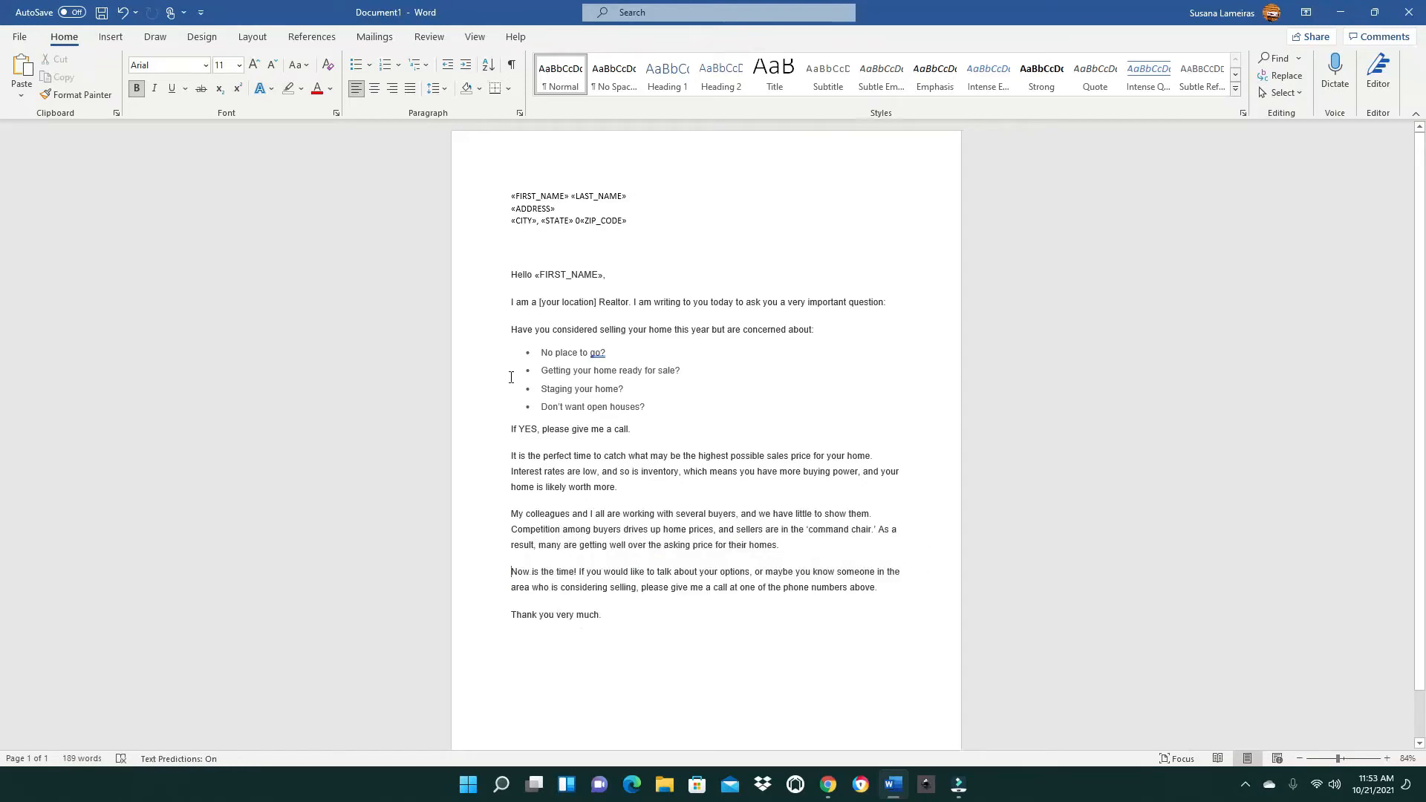
Add a signature below the closing, with the sender's full name and "Real Estate Awesome Sauce" on separate lines.
{"action": "left_click", "coordinate": [621, 618]}
{"action": "key", "text": "Return"}
{"action": "key", "text": "Return"}
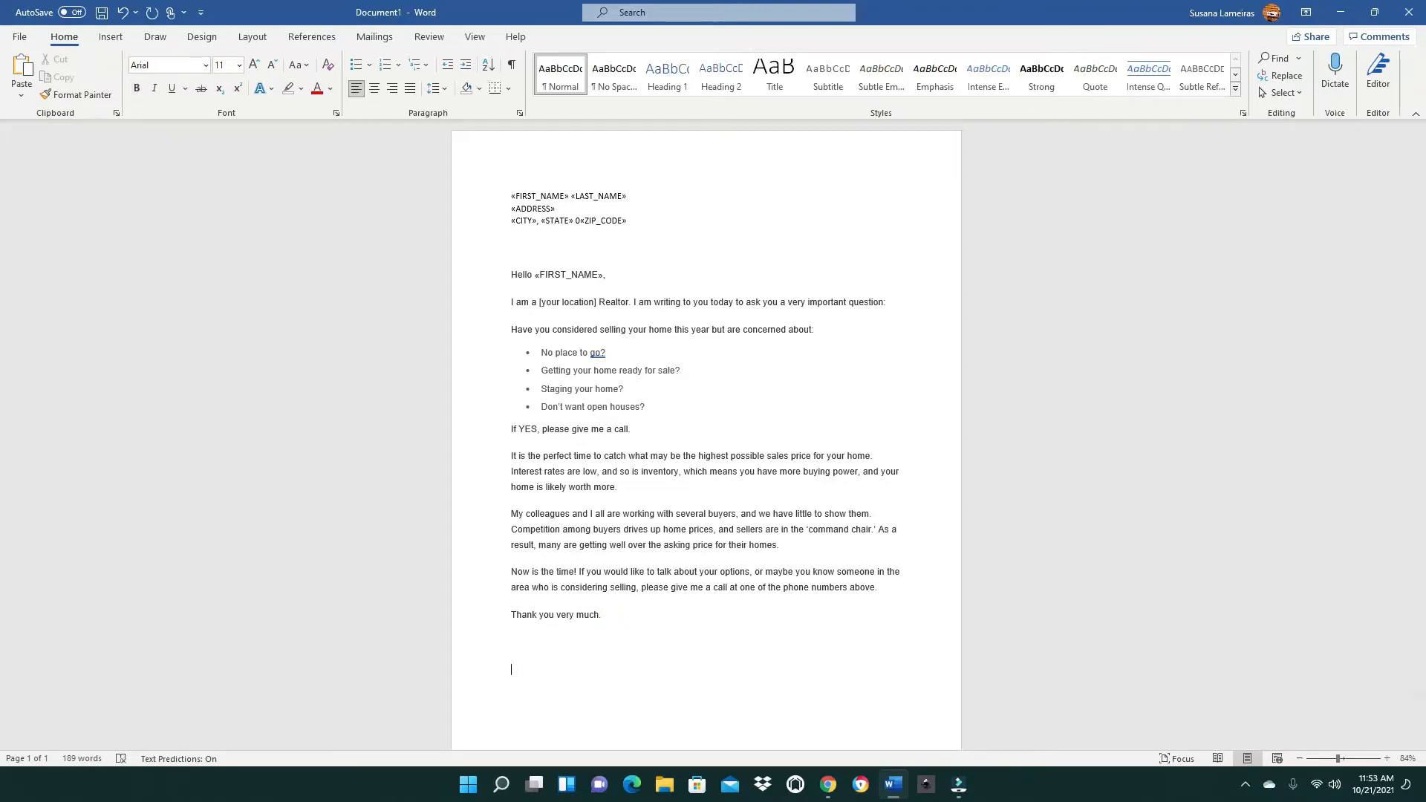
{"action": "type", "text": "Susana Banana"}
{"action": "key", "text": "Return"}
{"action": "type", "text": "Realestate"}
{"action": "key", "text": "BackSpace"}
{"action": "key", "text": "BackSpace"}
{"action": "key", "text": "BackSpace"}
{"action": "key", "text": "BackSpace"}
{"action": "key", "text": "BackSpace"}
{"action": "key", "text": "BackSpace"}
{"action": "type", "text": "Estate Awesome Saud=c"}
{"action": "key", "text": "BackSpace"}
{"action": "key", "text": "BackSpace"}
{"action": "key", "text": "BackSpace"}
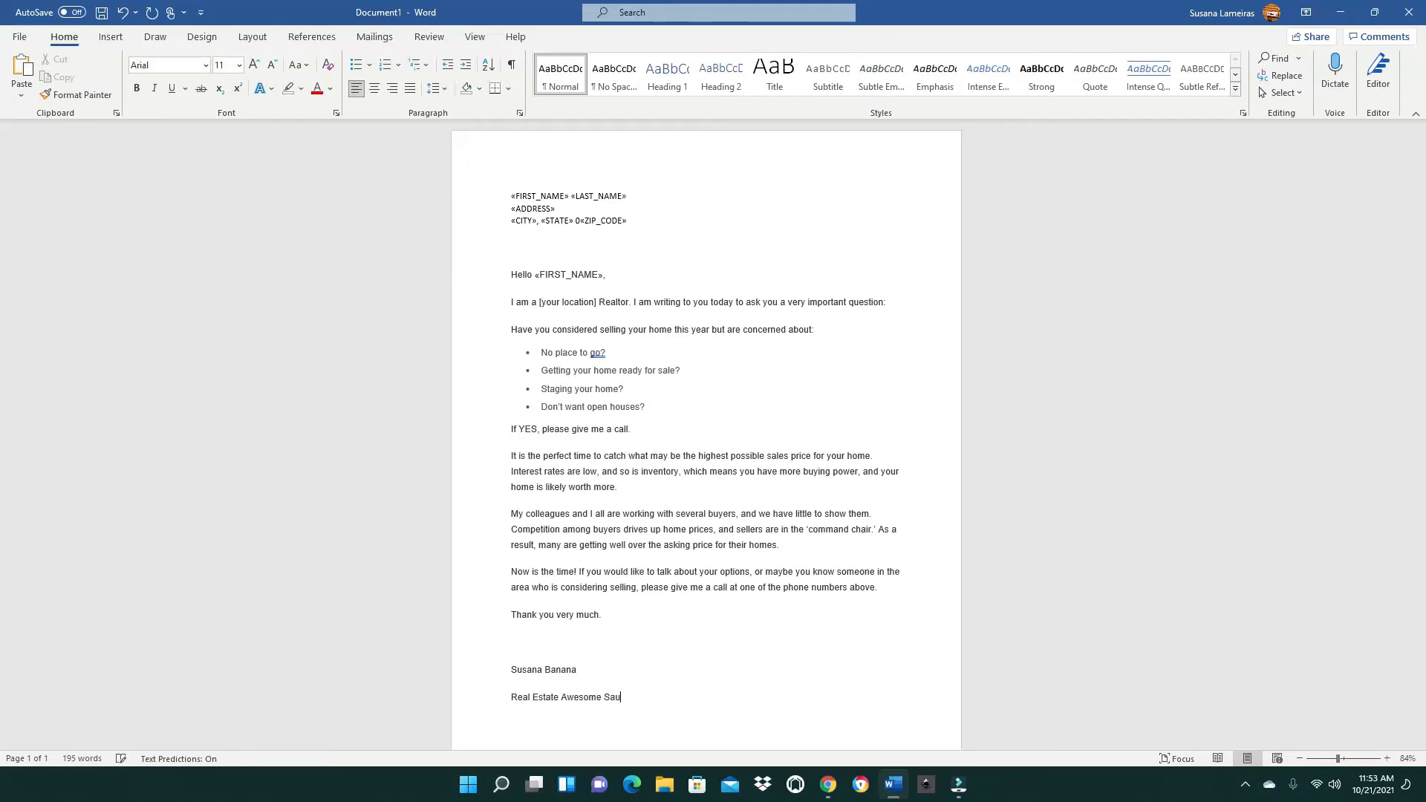
{"action": "type", "text": "ce"}
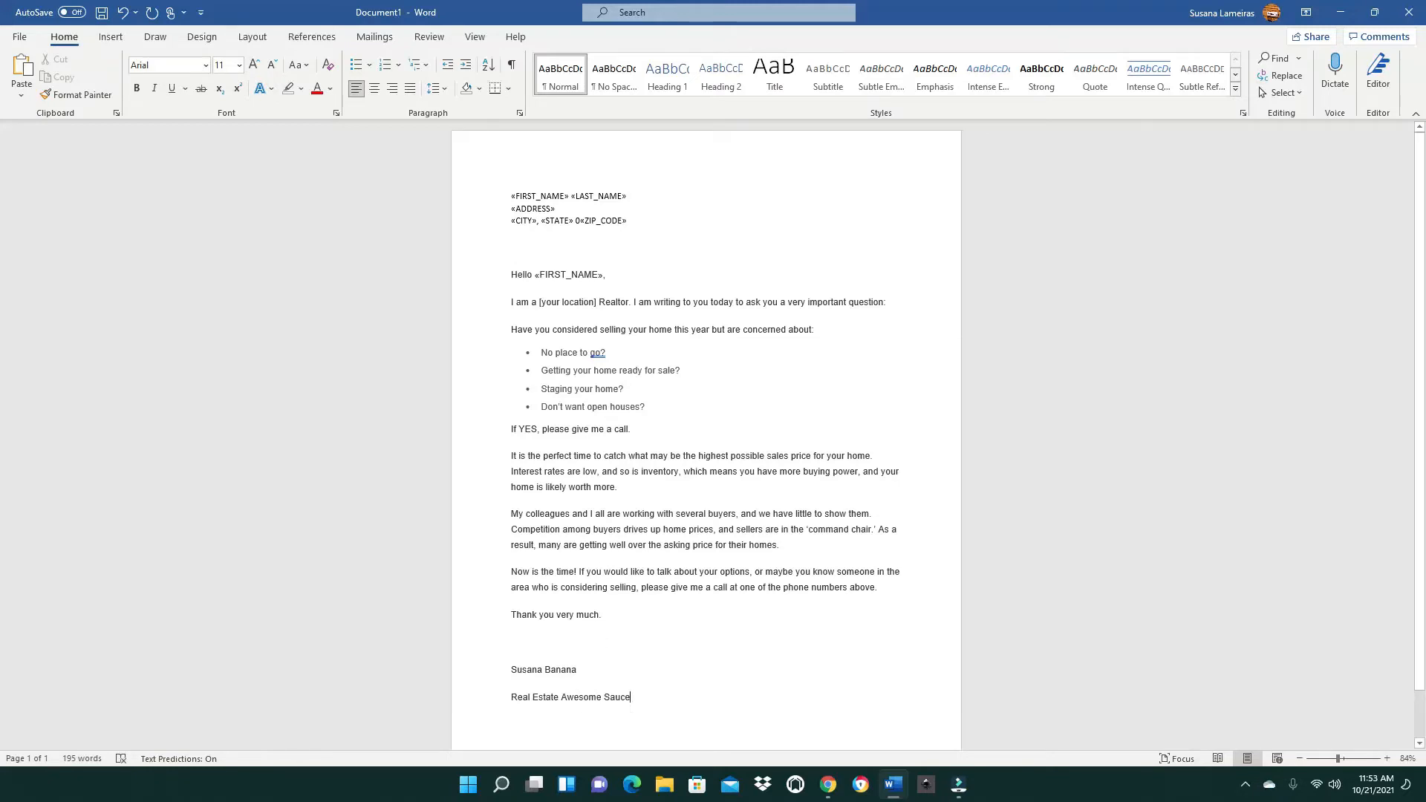
{"action": "key", "text": "Return"}
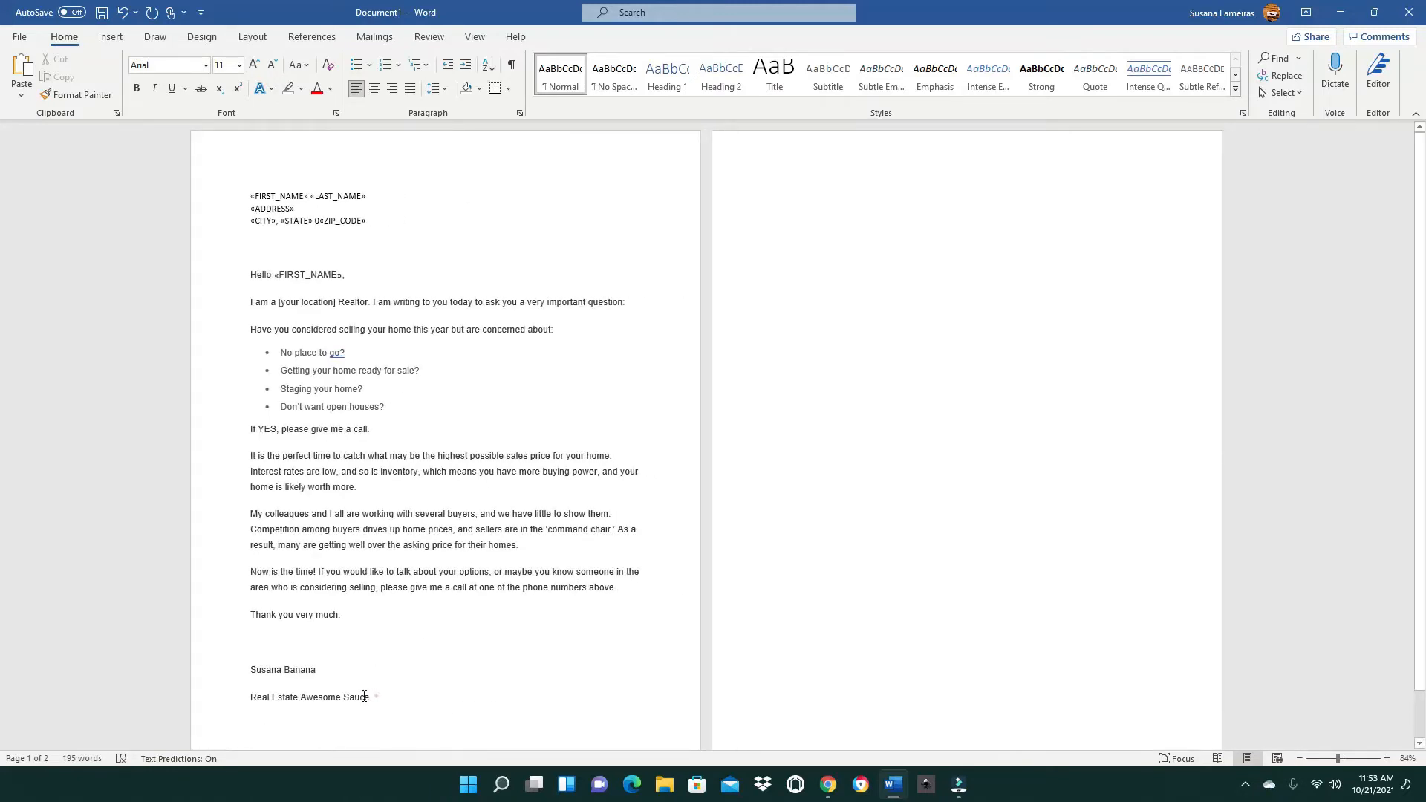
Remove the space after paragraphs in the two signature lines.
{"action": "left_click_drag", "start_coordinate": [364, 696], "coordinate": [250, 667]}
{"action": "left_click", "coordinate": [611, 638]}
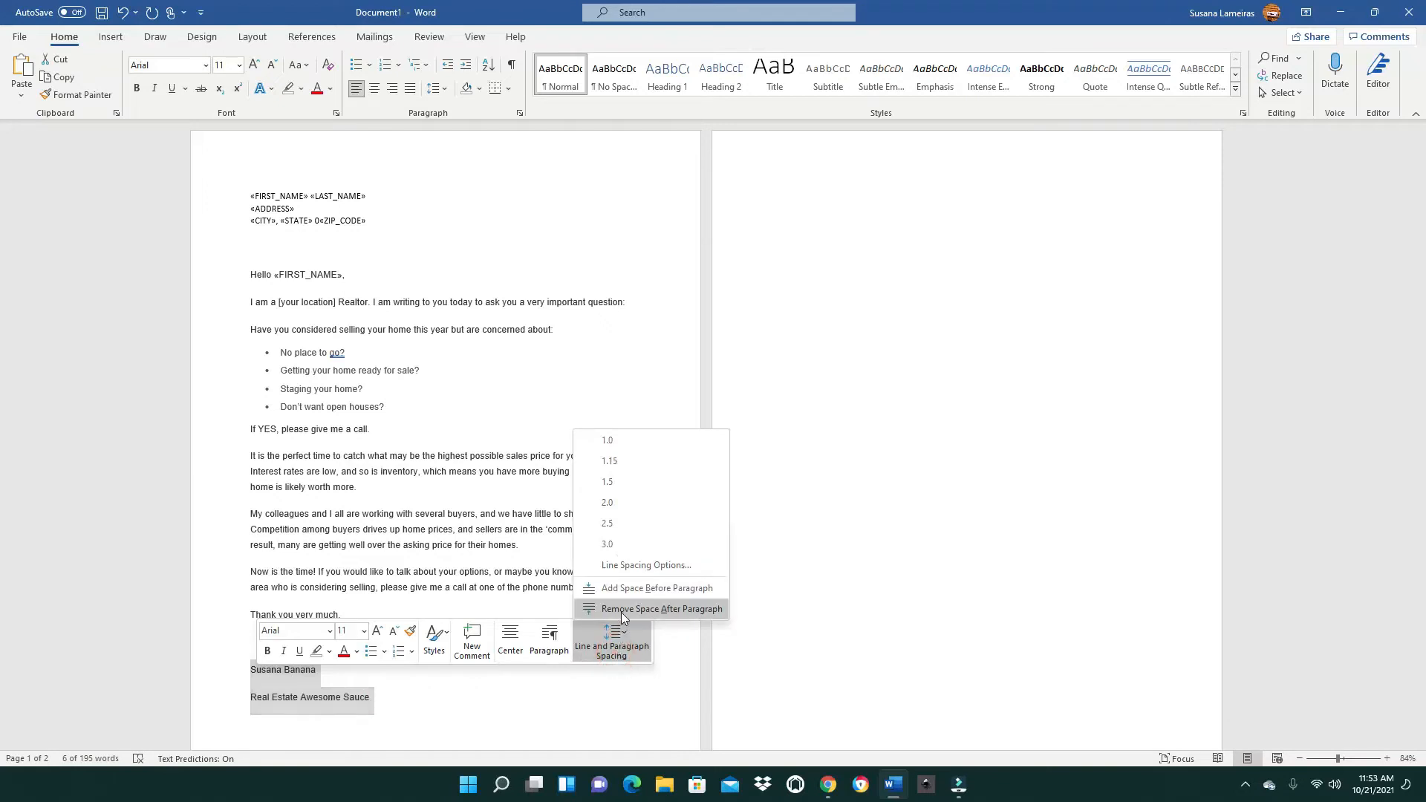
{"action": "left_click", "coordinate": [622, 615]}
{"action": "left_click", "coordinate": [725, 696]}
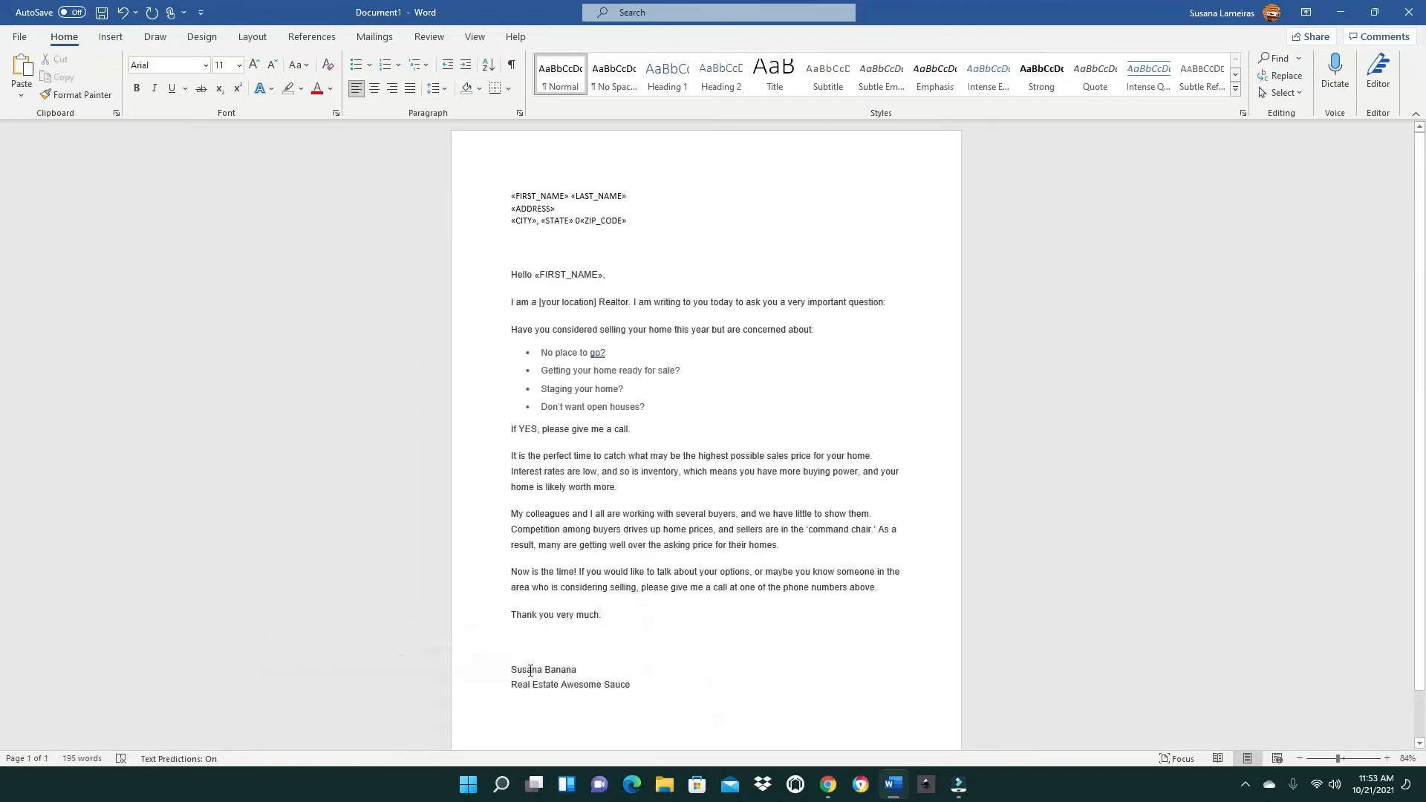
{"action": "left_click", "coordinate": [565, 648]}
{"action": "key", "text": "BackSpace"}
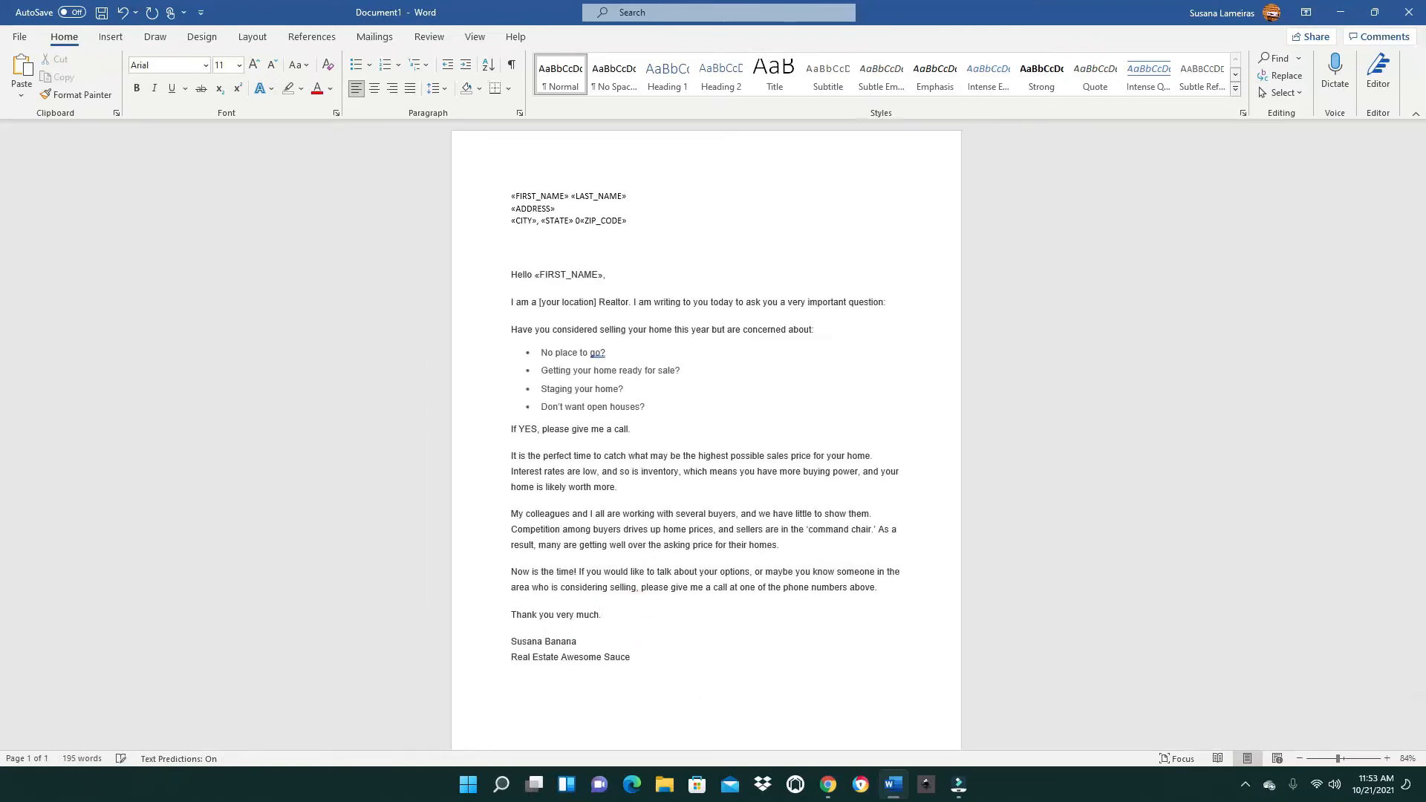
{"action": "key", "text": "Return"}
Preview the merged letter for the first three recipients, return to the first record and switch back to the merge fields.
{"action": "scroll", "coordinate": [597, 661], "scroll_direction": "down", "scroll_amount": 1}
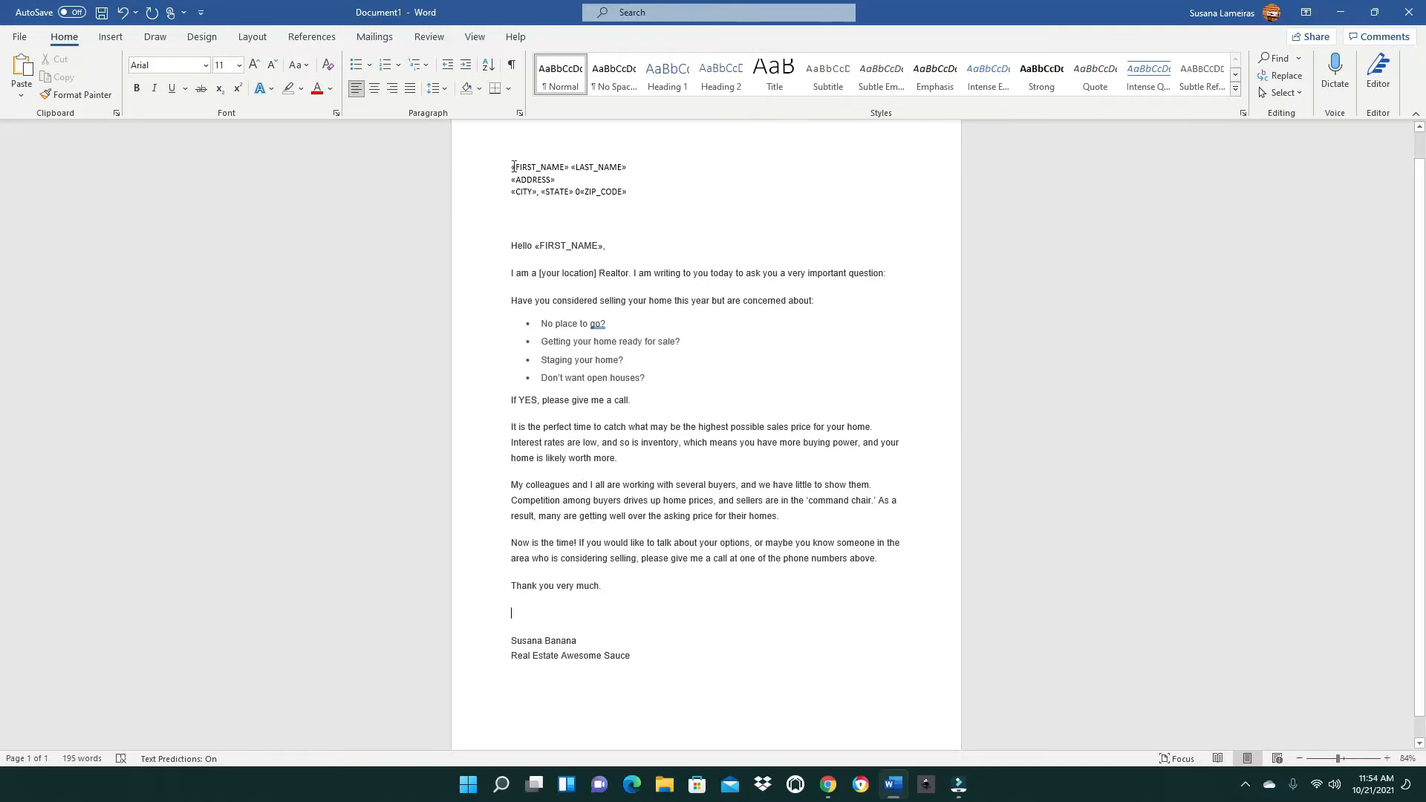
{"action": "scroll", "coordinate": [510, 171], "scroll_direction": "up", "scroll_amount": 2}
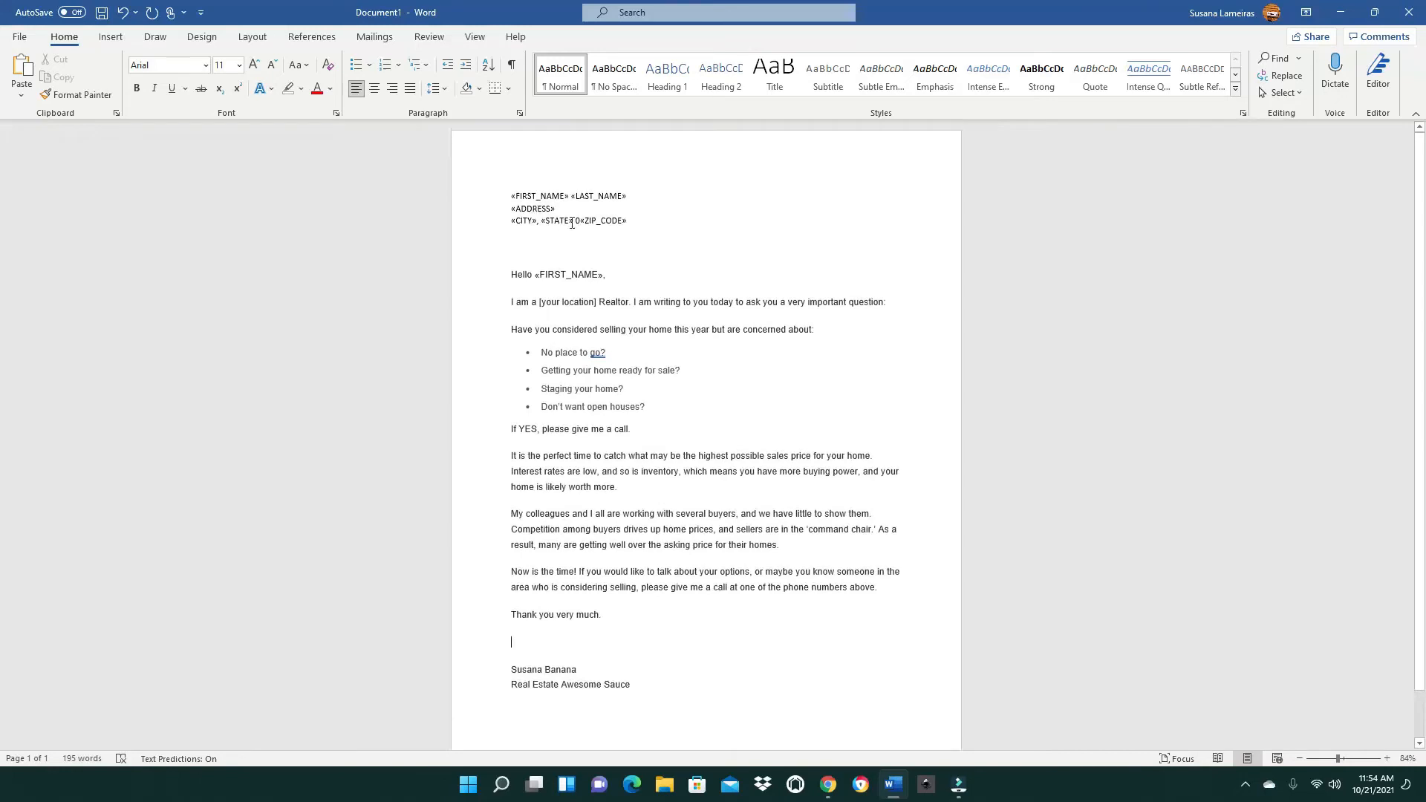
{"action": "left_click", "coordinate": [384, 40]}
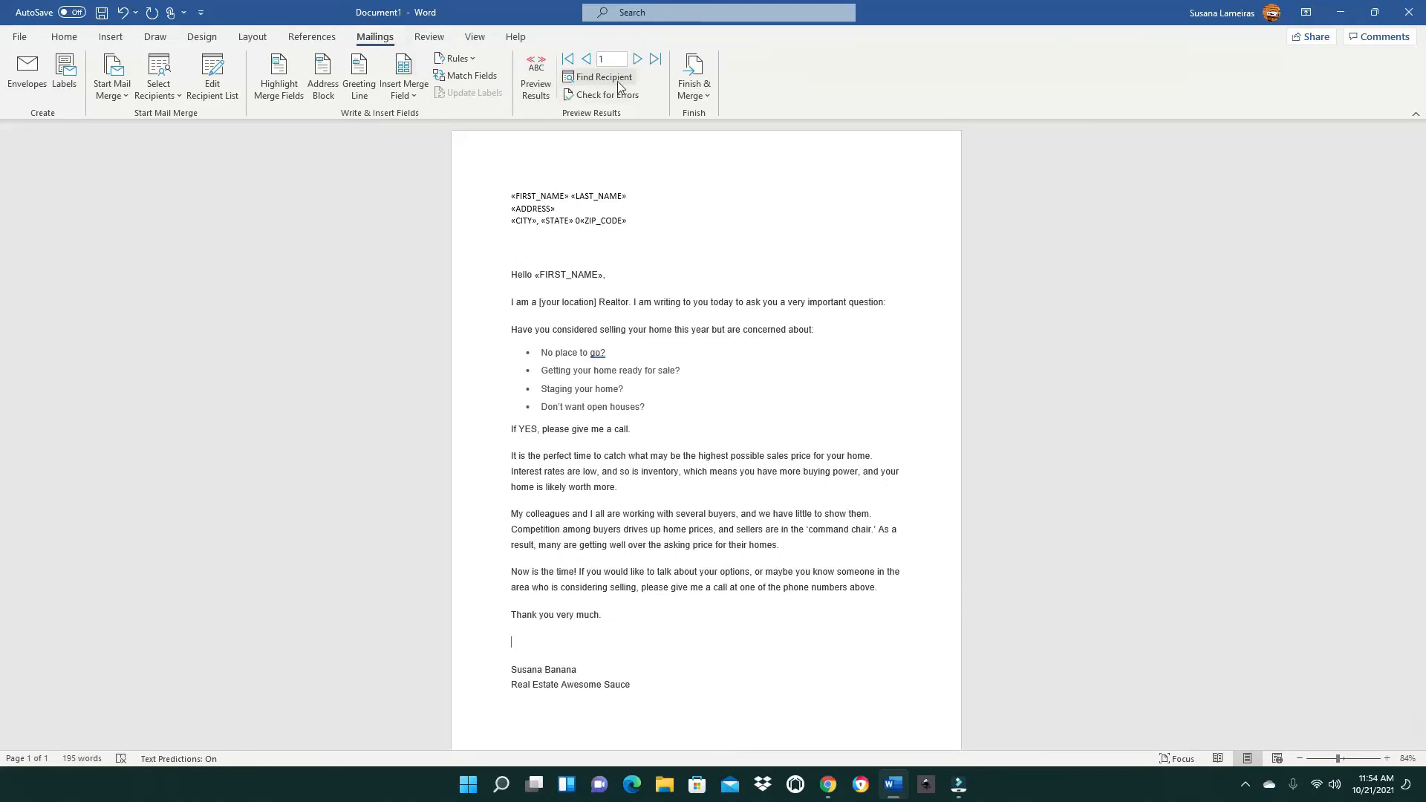
{"action": "left_click", "coordinate": [534, 76]}
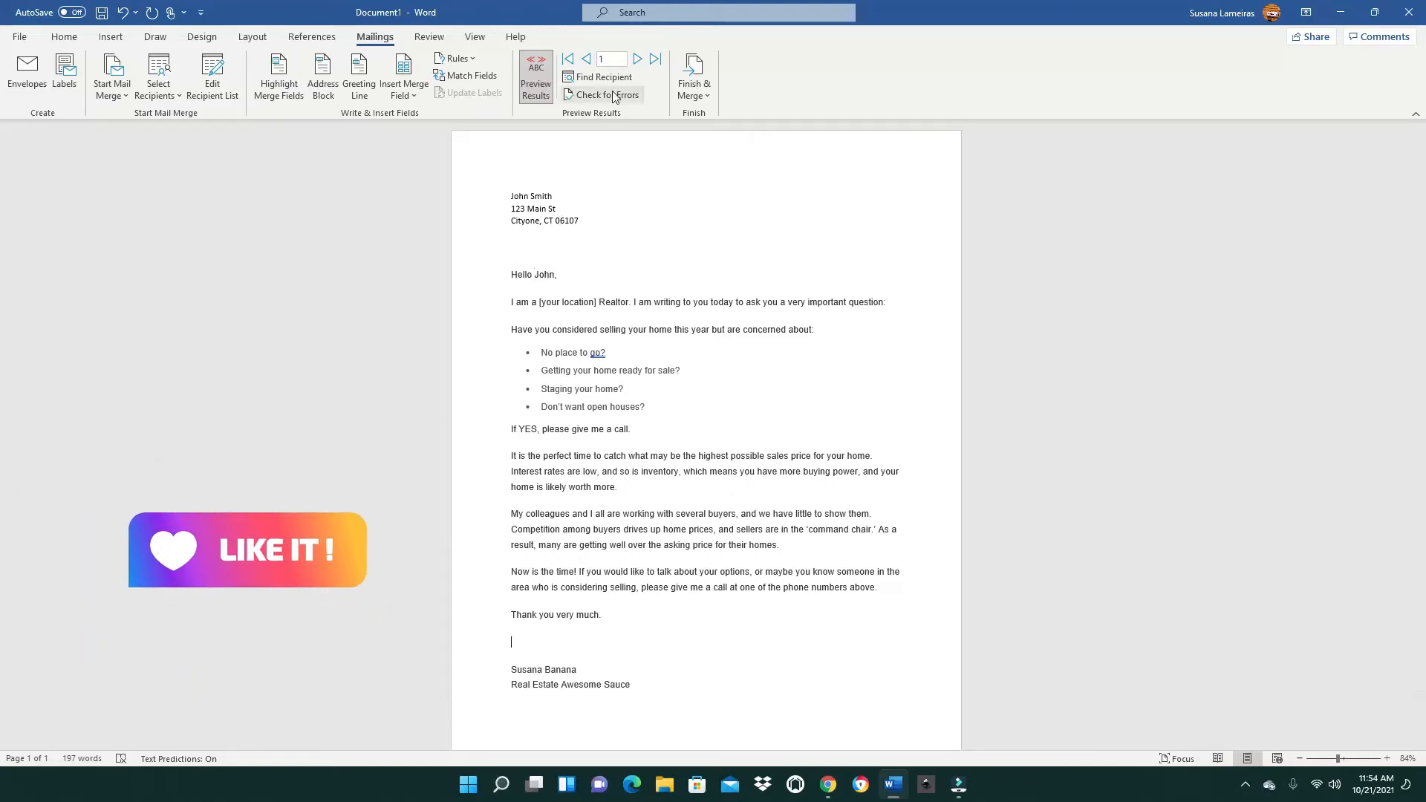
{"action": "left_click", "coordinate": [637, 61]}
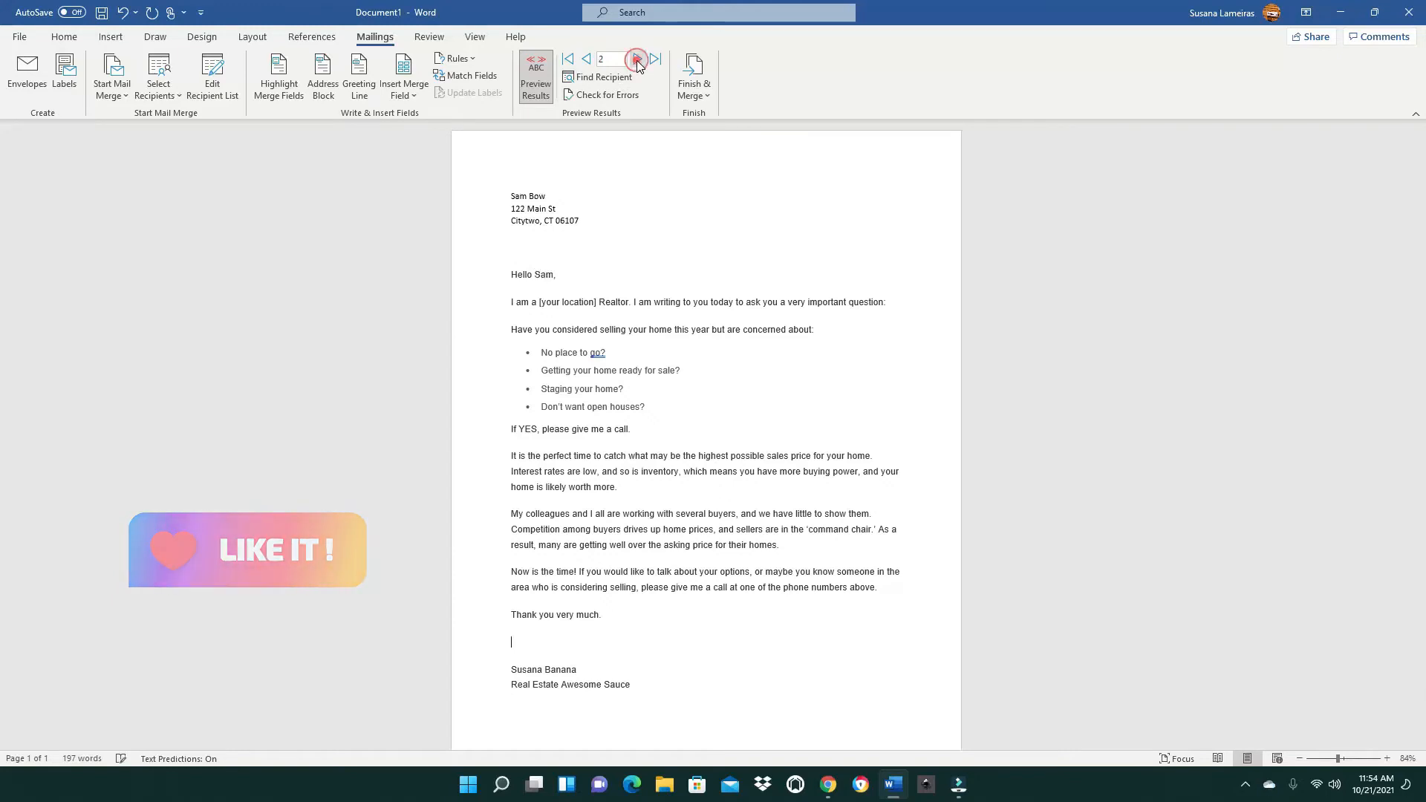
{"action": "left_click", "coordinate": [637, 61]}
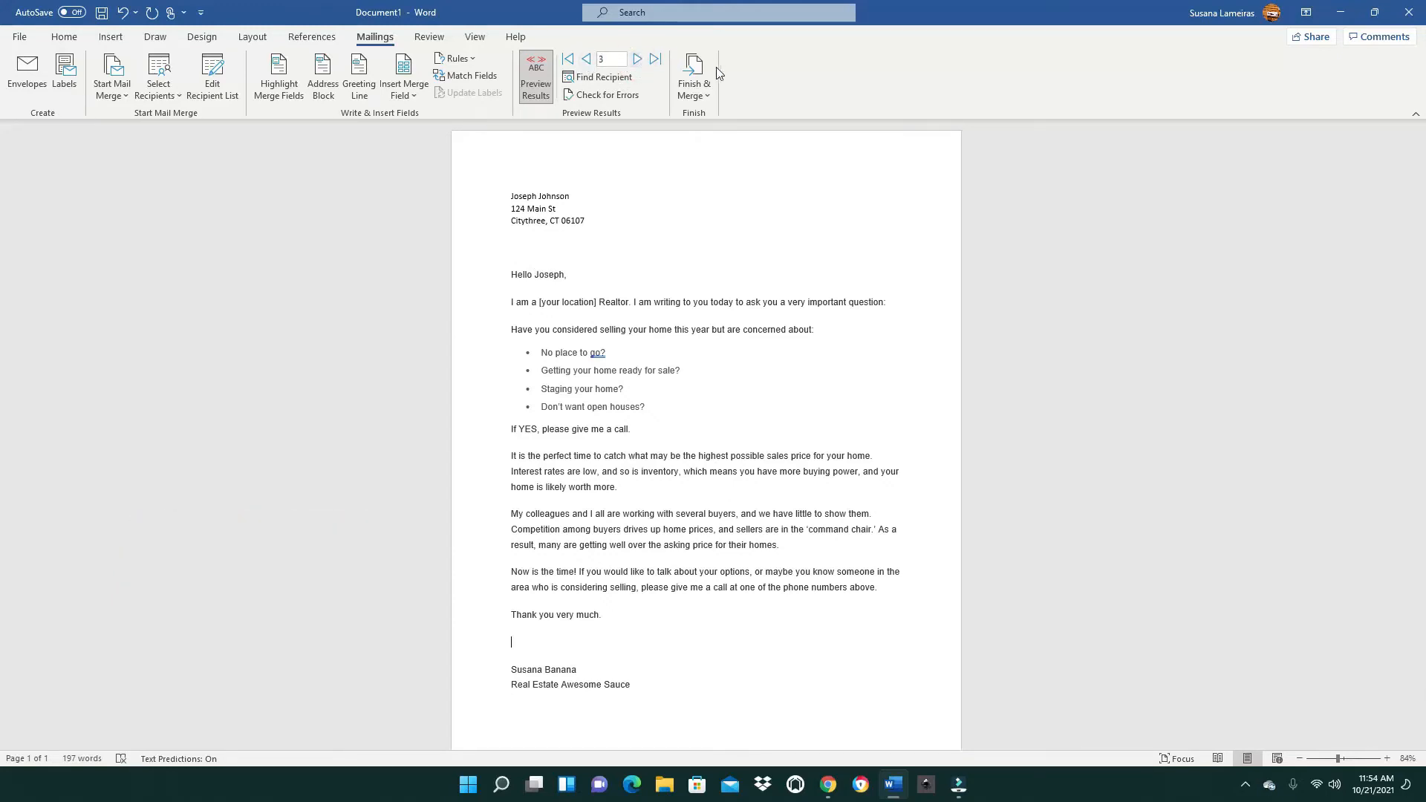
{"action": "left_click", "coordinate": [587, 60]}
{"action": "left_click", "coordinate": [587, 63]}
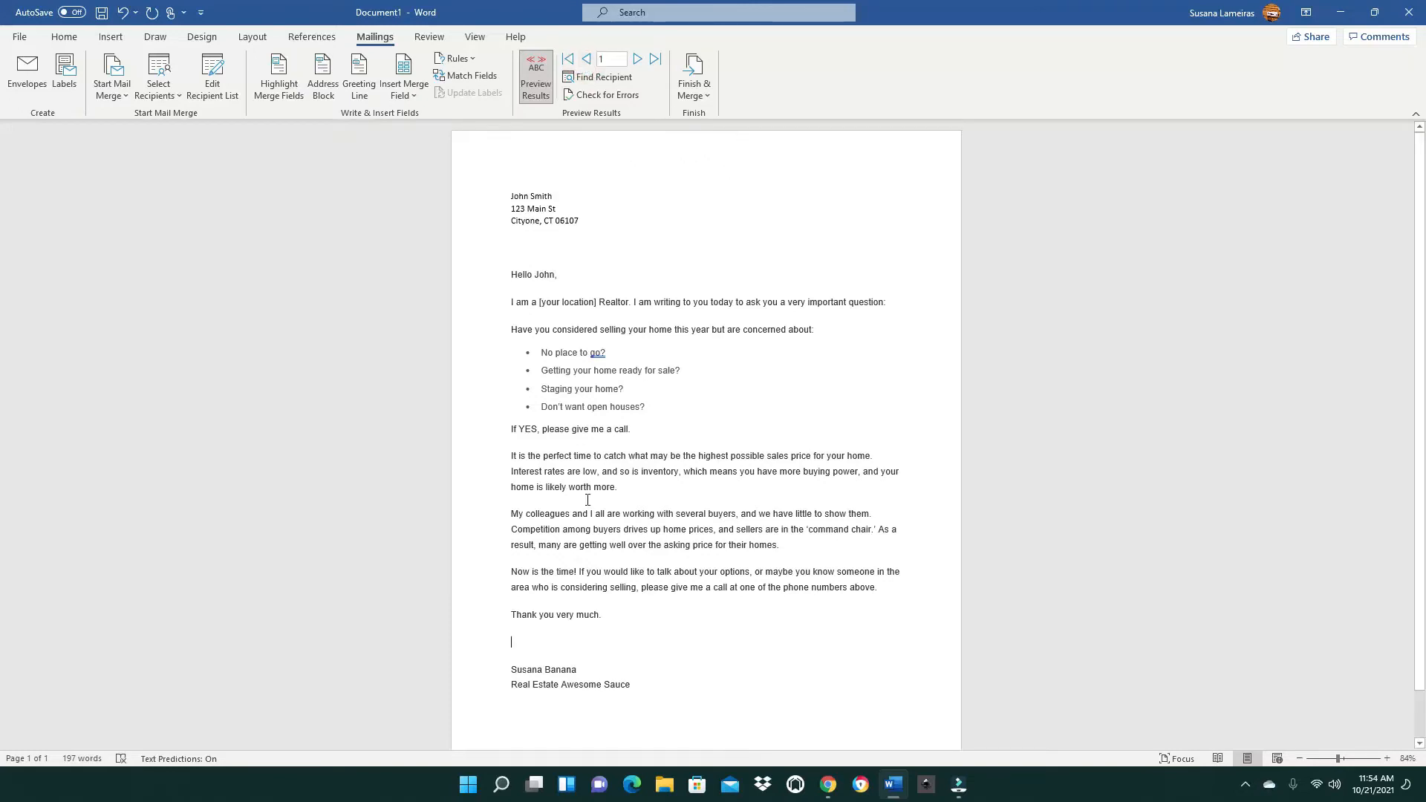
{"action": "left_click", "coordinate": [536, 85]}
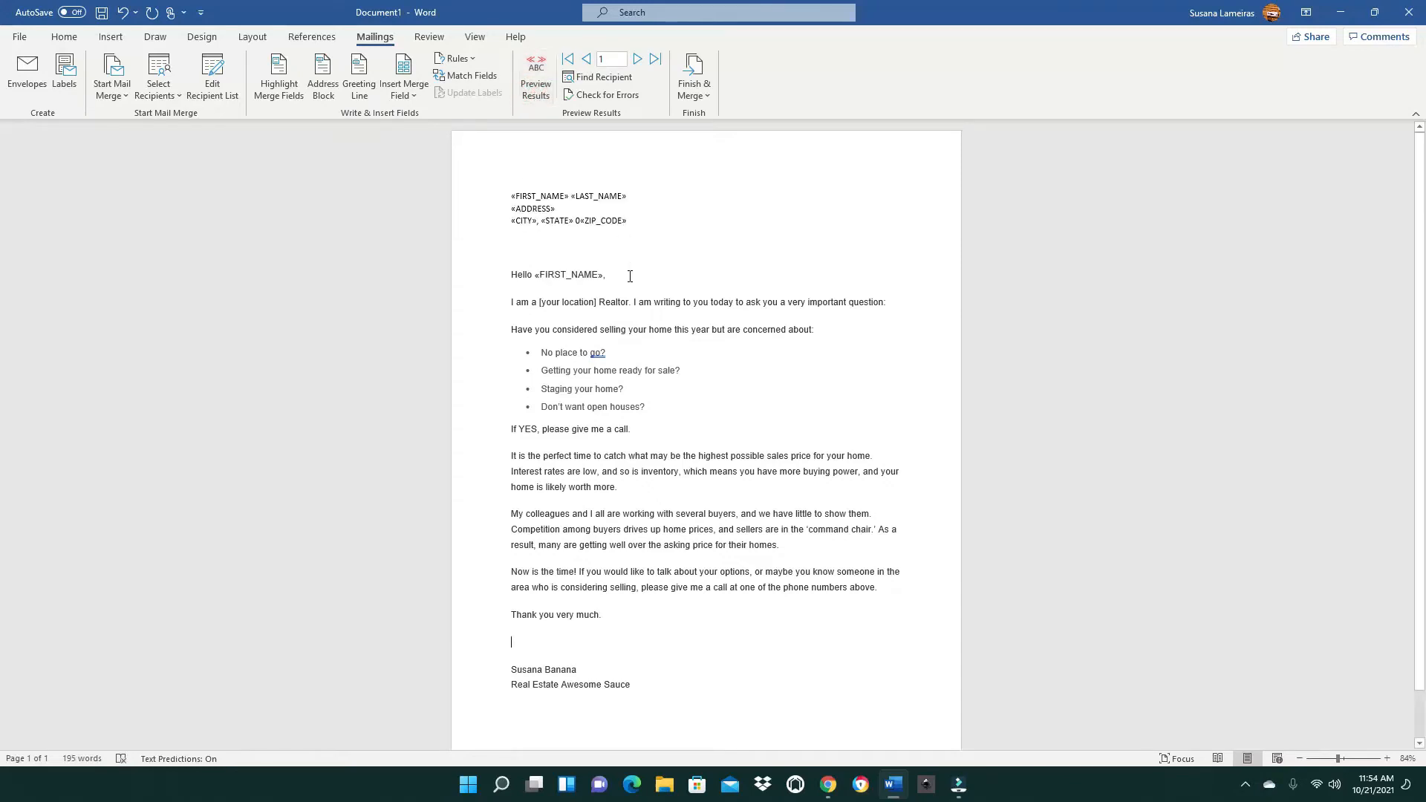
{"action": "left_click", "coordinate": [1245, 785]}
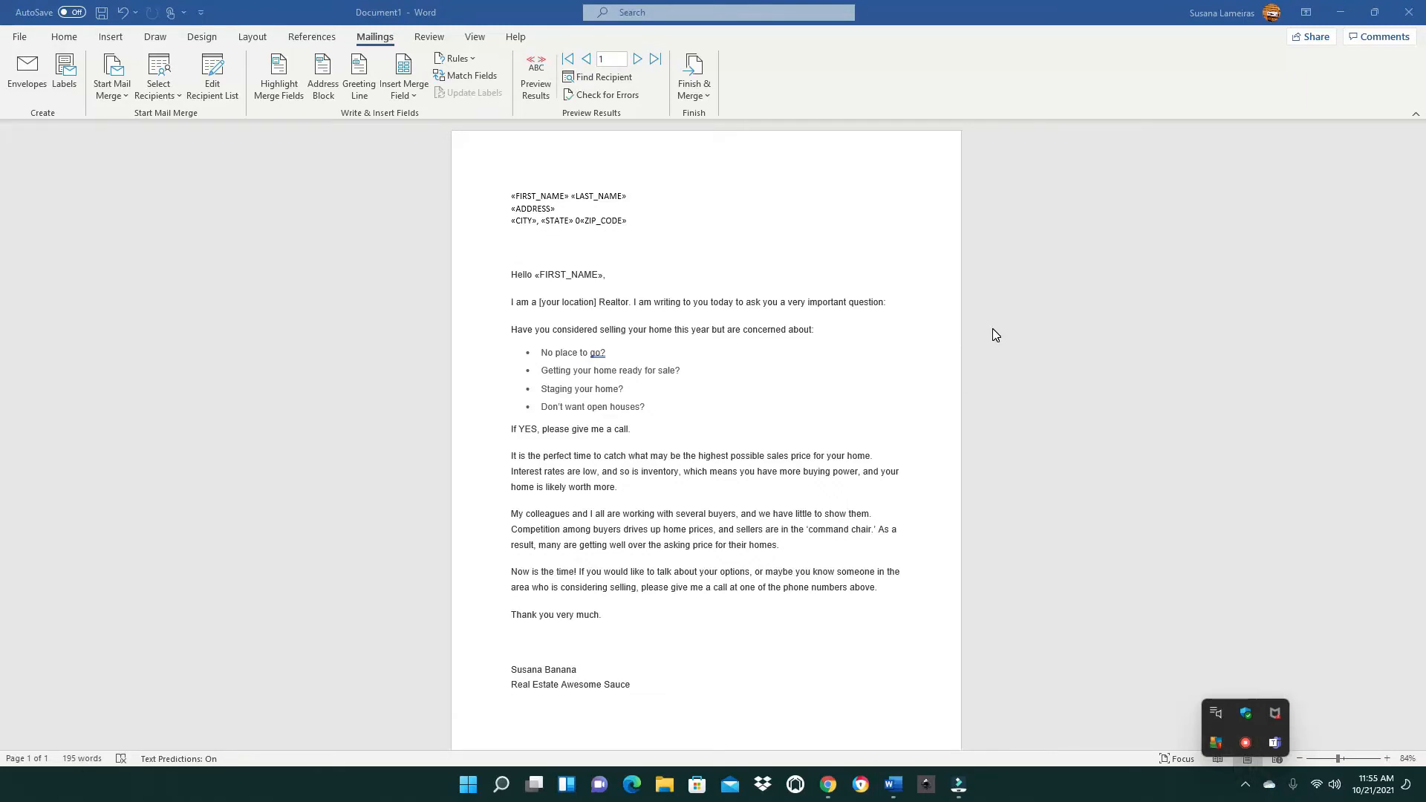
{"action": "left_click", "coordinate": [704, 99]}
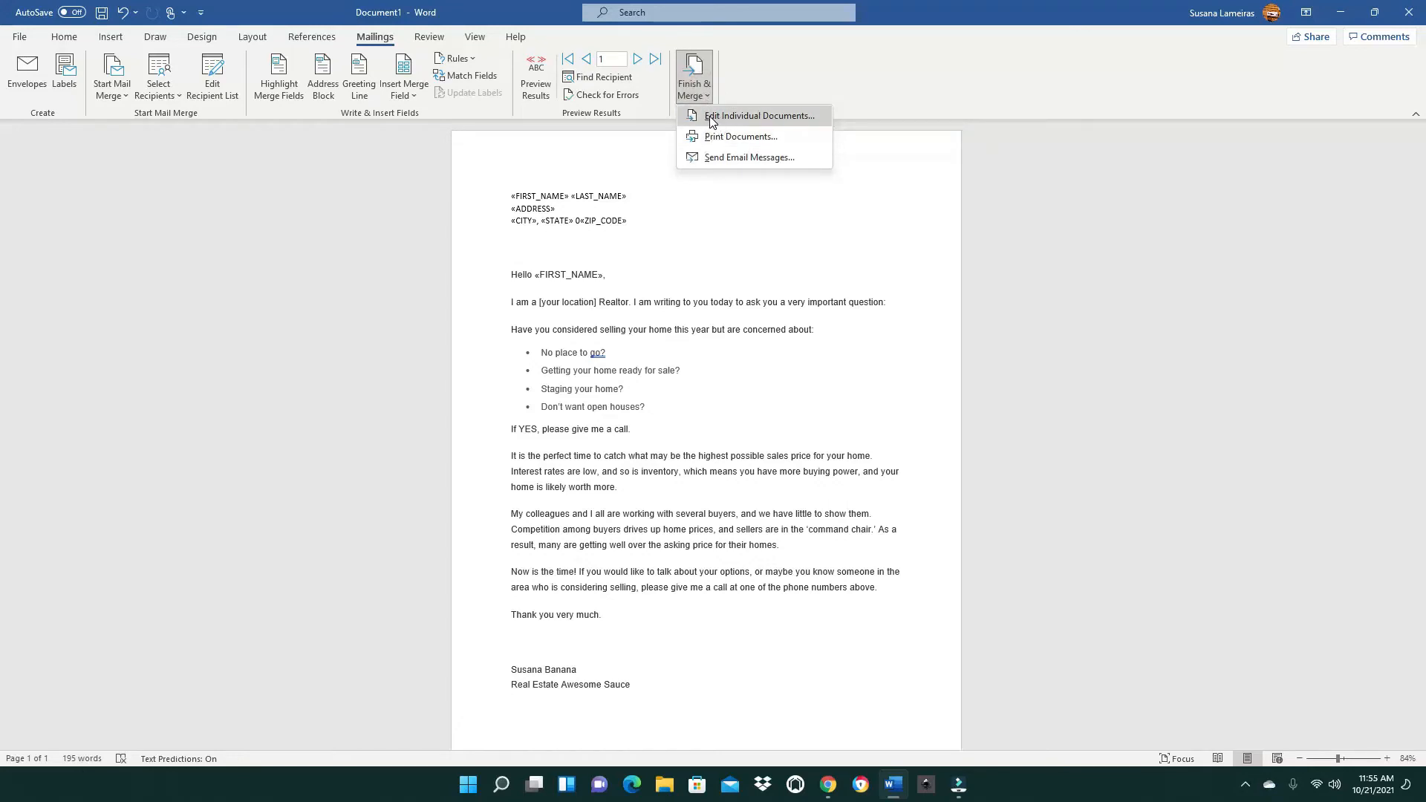
{"action": "left_click", "coordinate": [746, 147]}
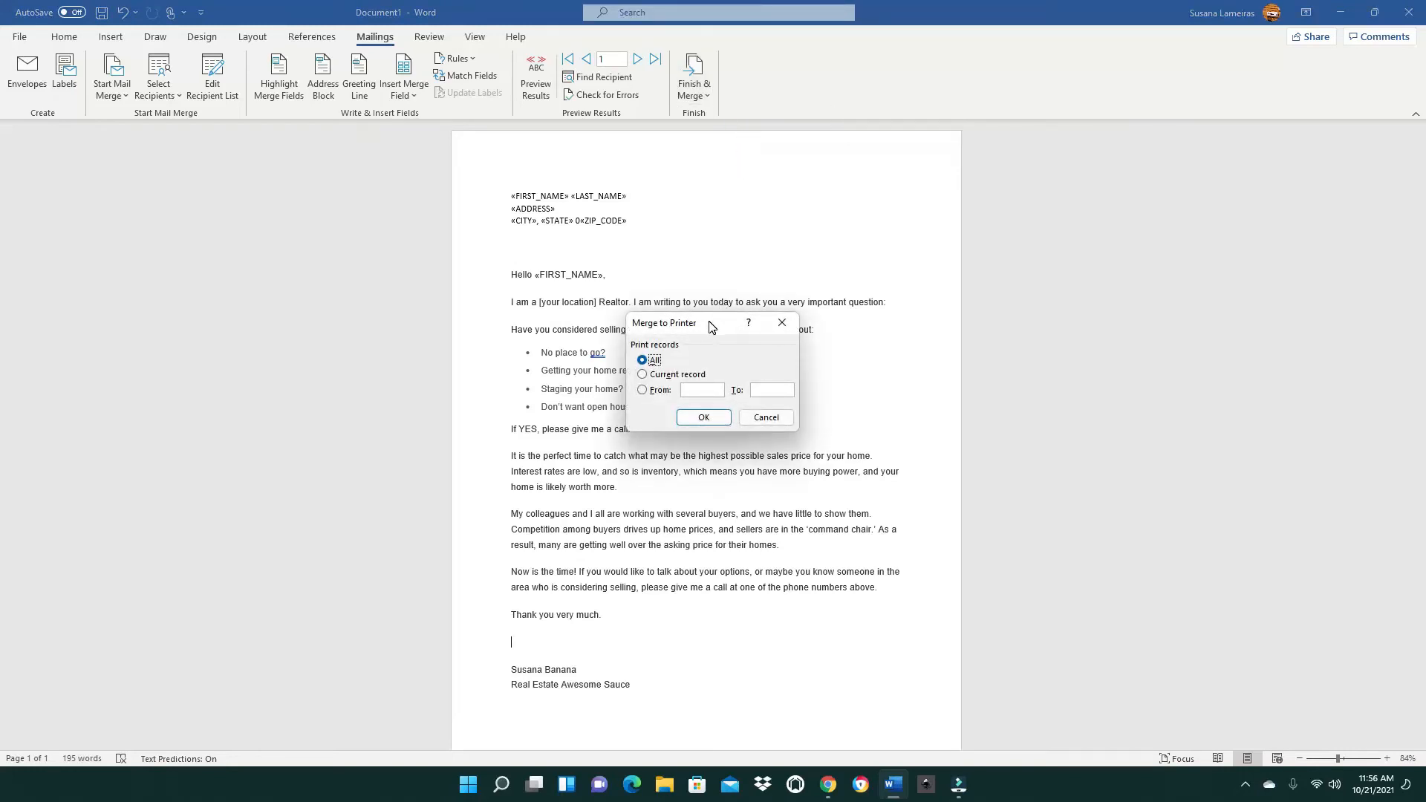
{"action": "left_click_drag", "start_coordinate": [712, 326], "coordinate": [699, 259]}
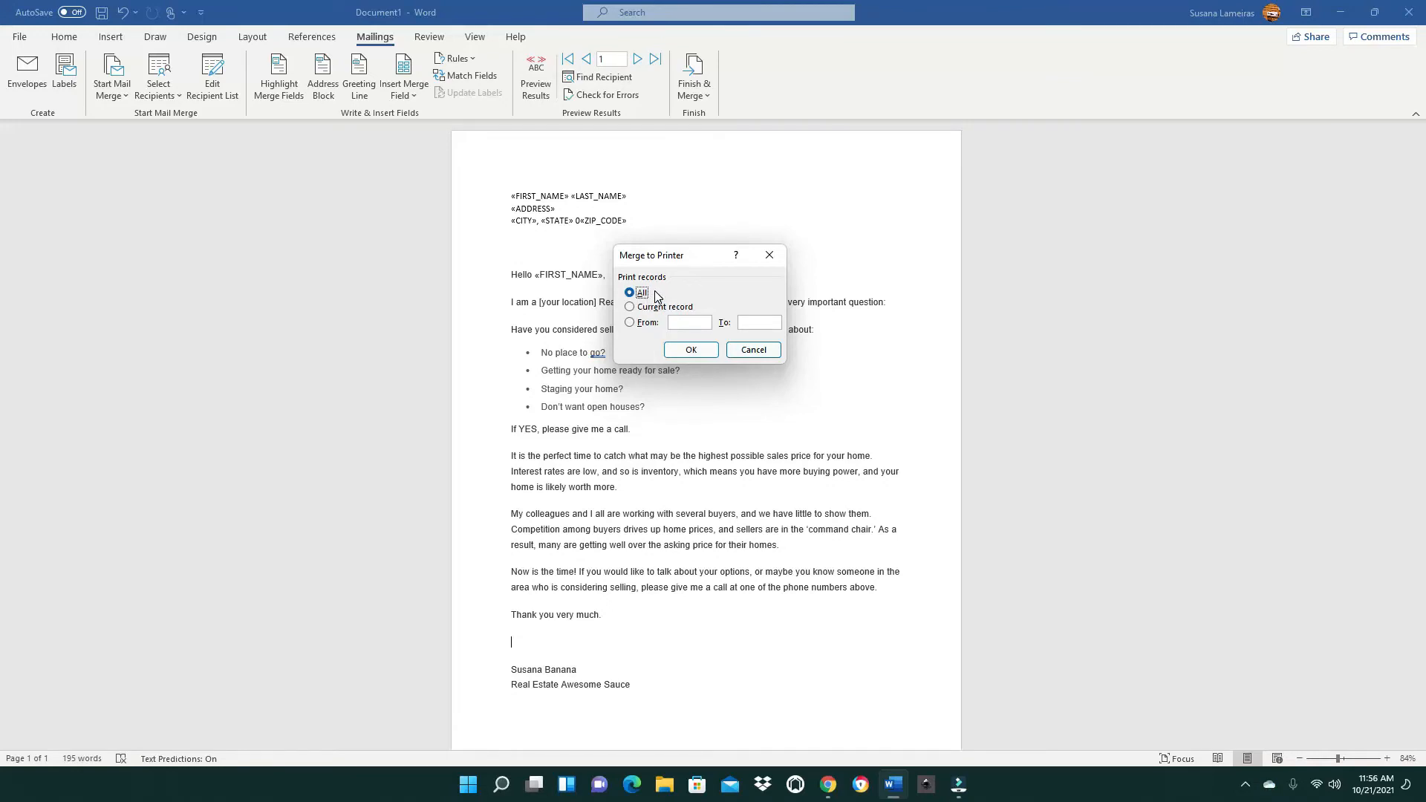
{"action": "left_click", "coordinate": [630, 309]}
{"action": "left_click", "coordinate": [768, 256]}
Preview the first recipient's merged letter and look at the Current record print option, closing the print dialog without printing.
{"action": "left_click", "coordinate": [530, 99]}
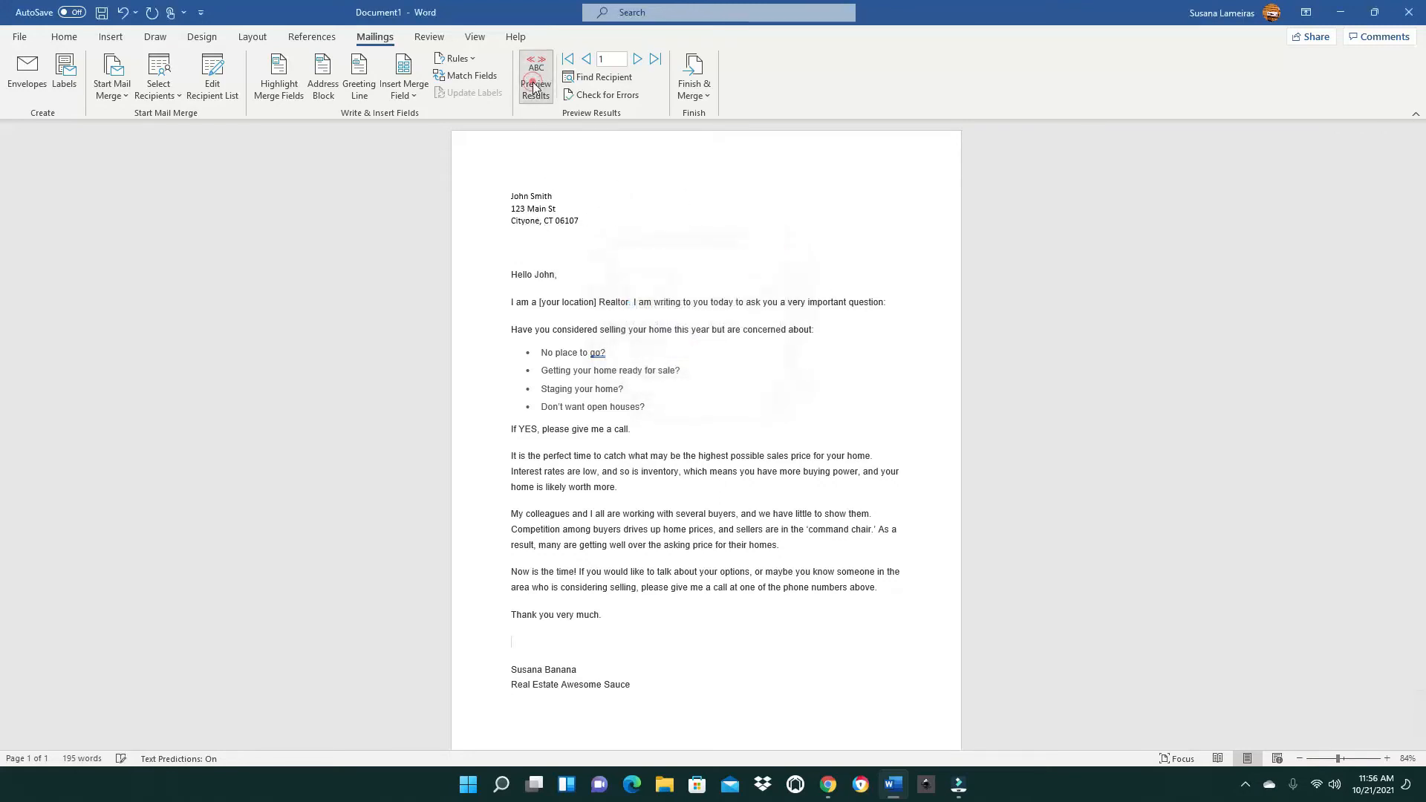
{"action": "left_click", "coordinate": [694, 88]}
{"action": "left_click", "coordinate": [719, 139]}
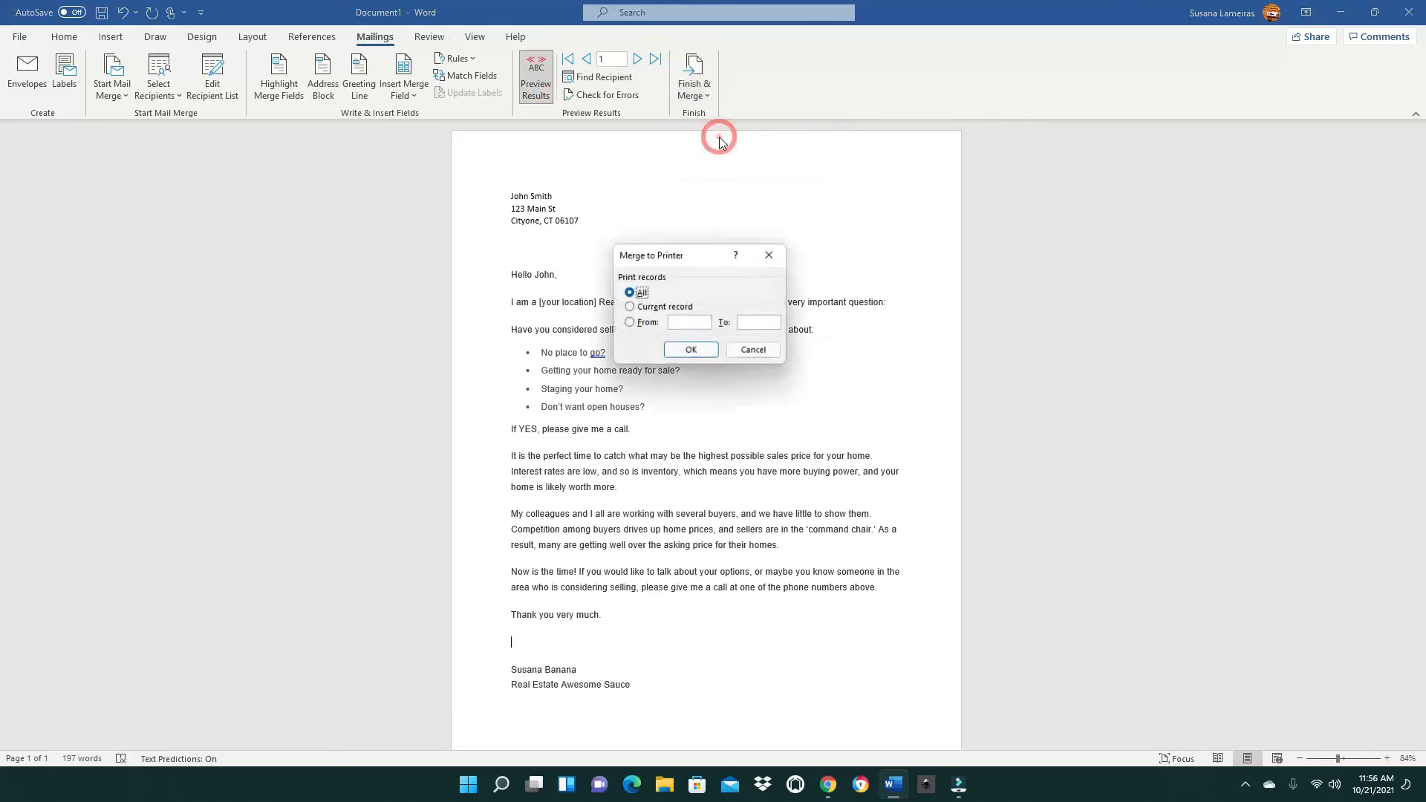
{"action": "left_click", "coordinate": [640, 308]}
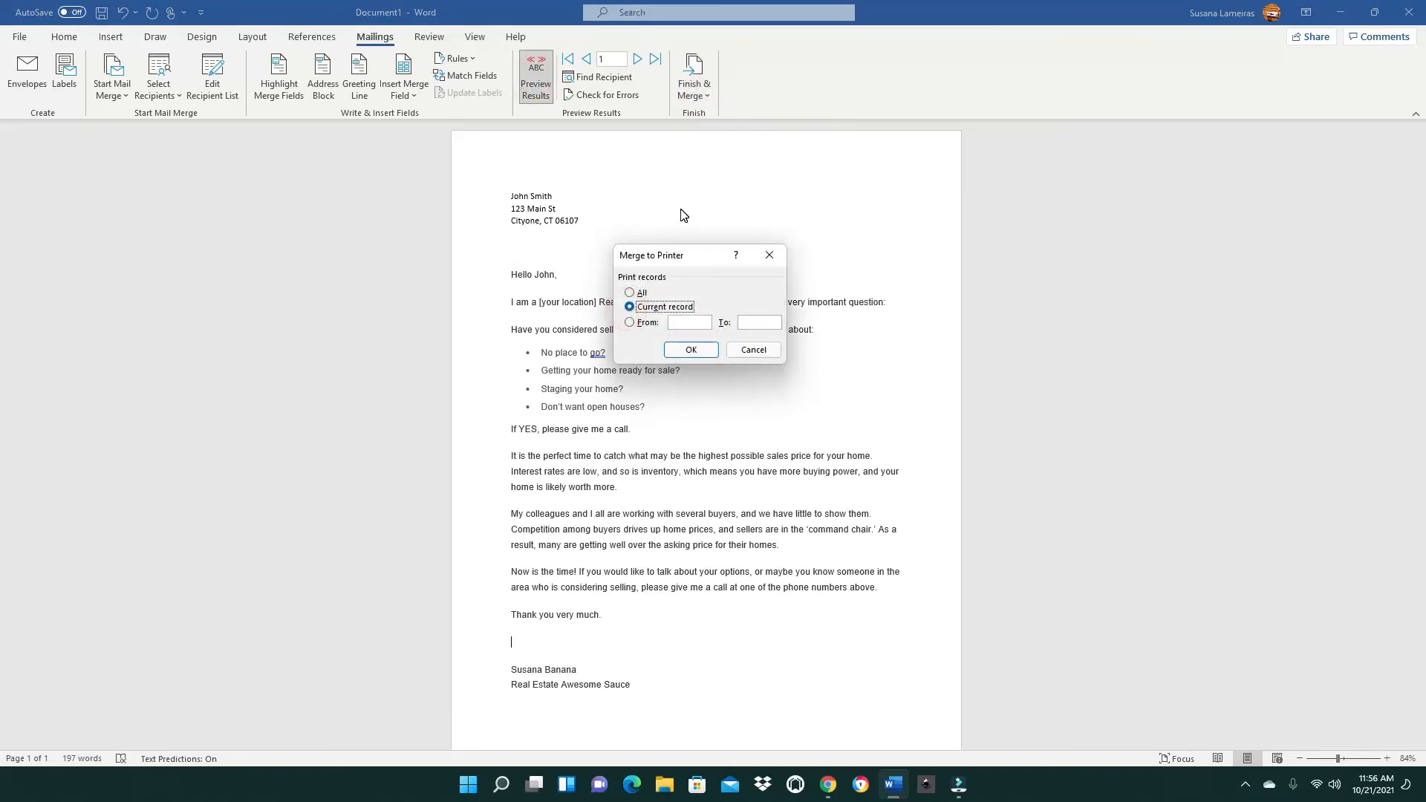
{"action": "left_click", "coordinate": [755, 260]}
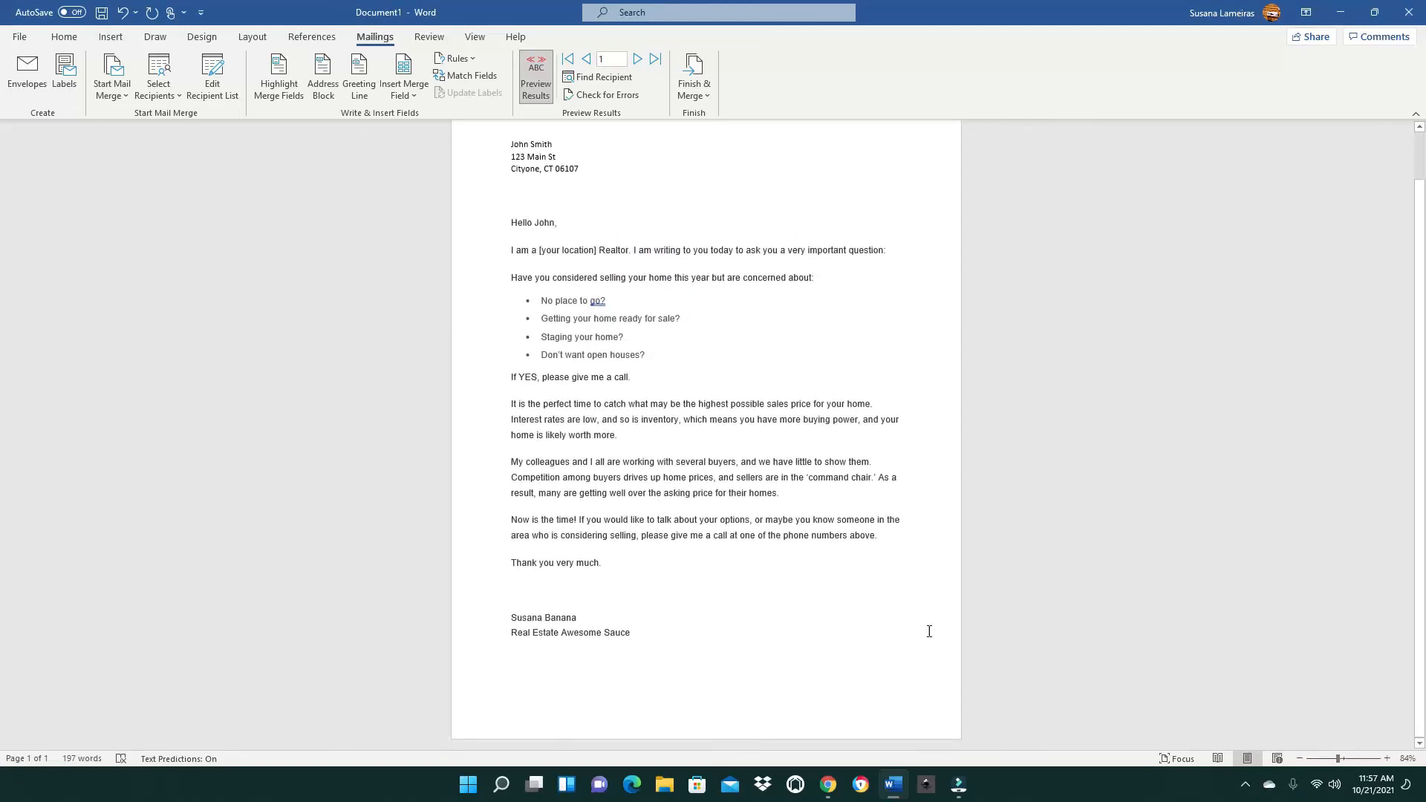
{"action": "left_click", "coordinate": [1299, 758]}
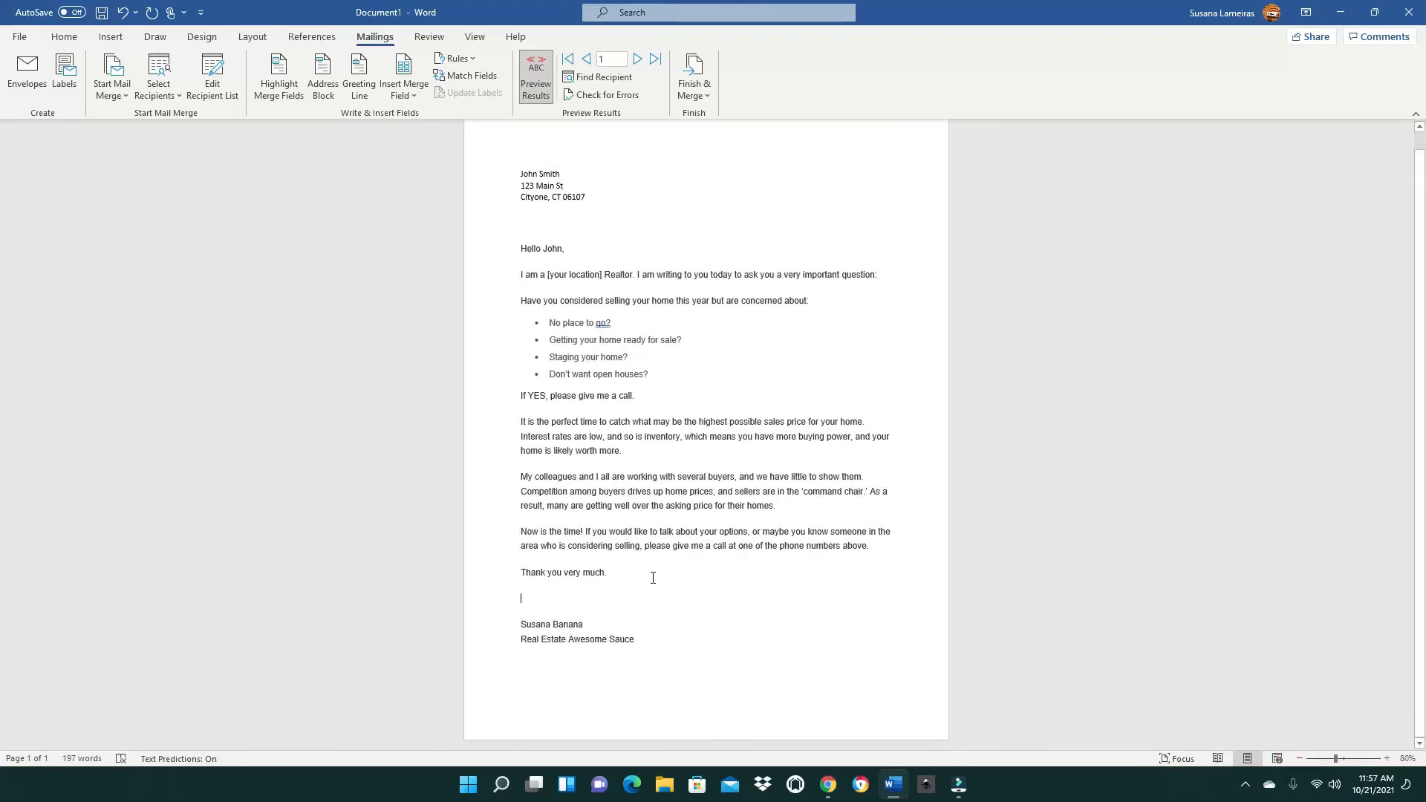
{"action": "left_click", "coordinate": [522, 245]}
{"action": "left_click", "coordinate": [516, 186]}
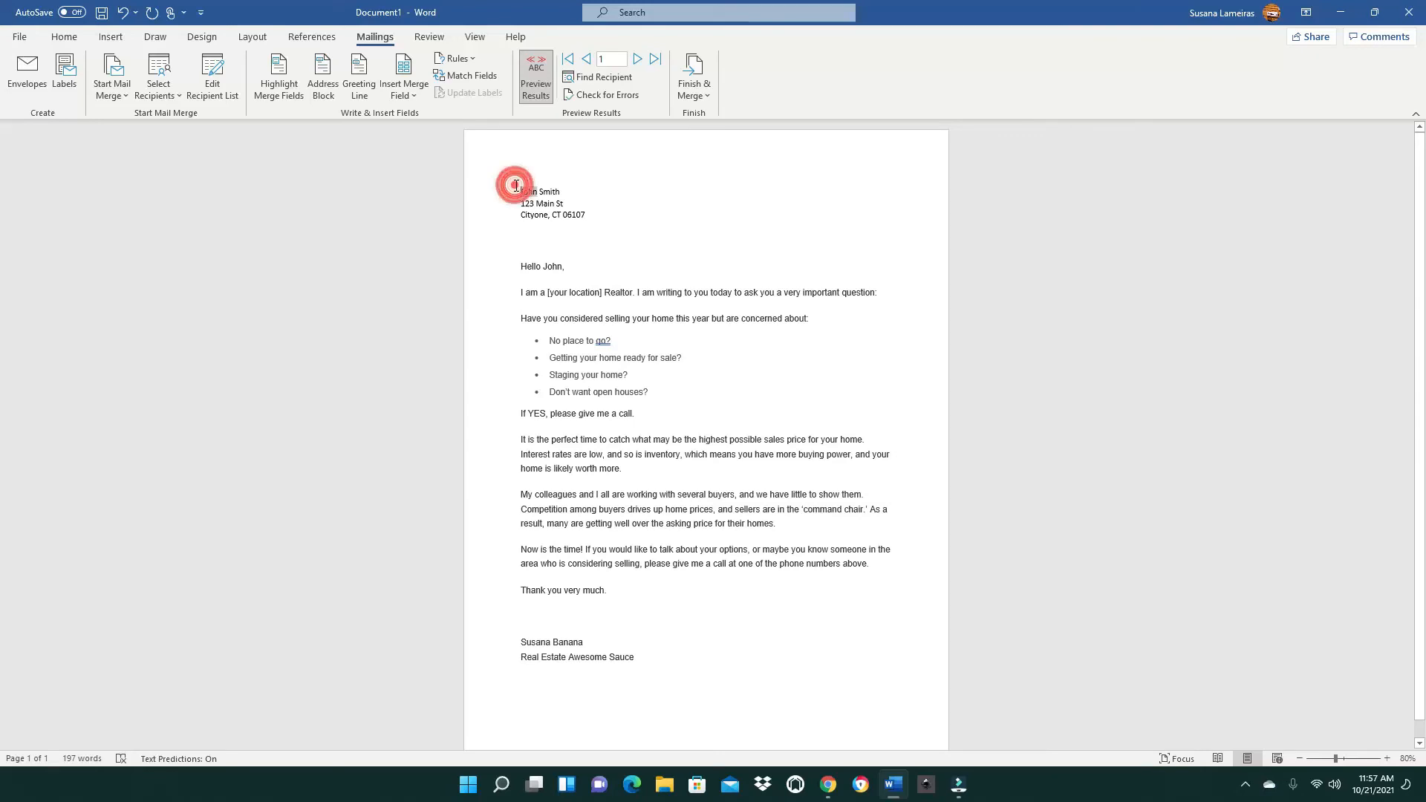
{"action": "left_click", "coordinate": [568, 251]}
Open the Merge to Printer options with all records selected and move the dialog clear of the recipient address.
{"action": "left_click", "coordinate": [700, 96]}
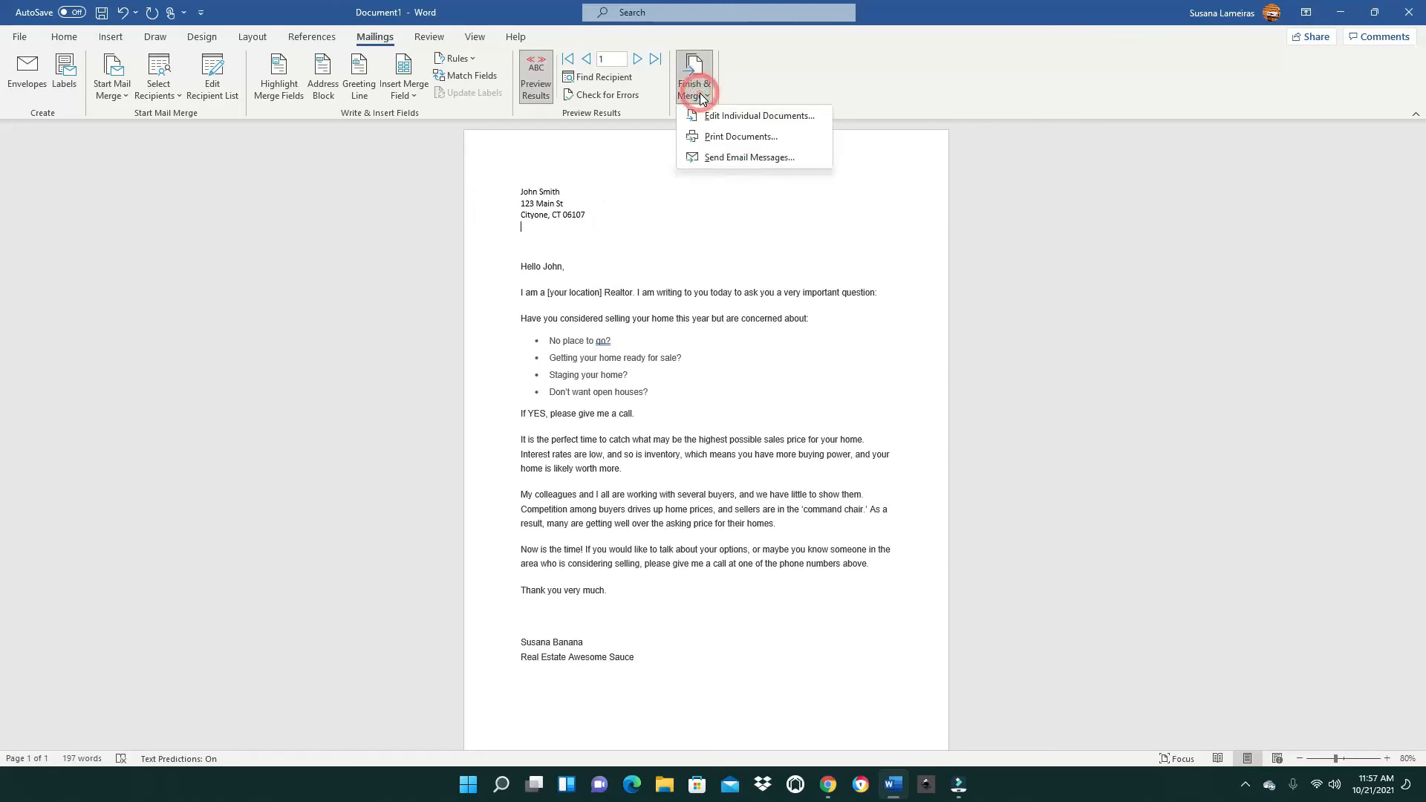
{"action": "left_click", "coordinate": [724, 139]}
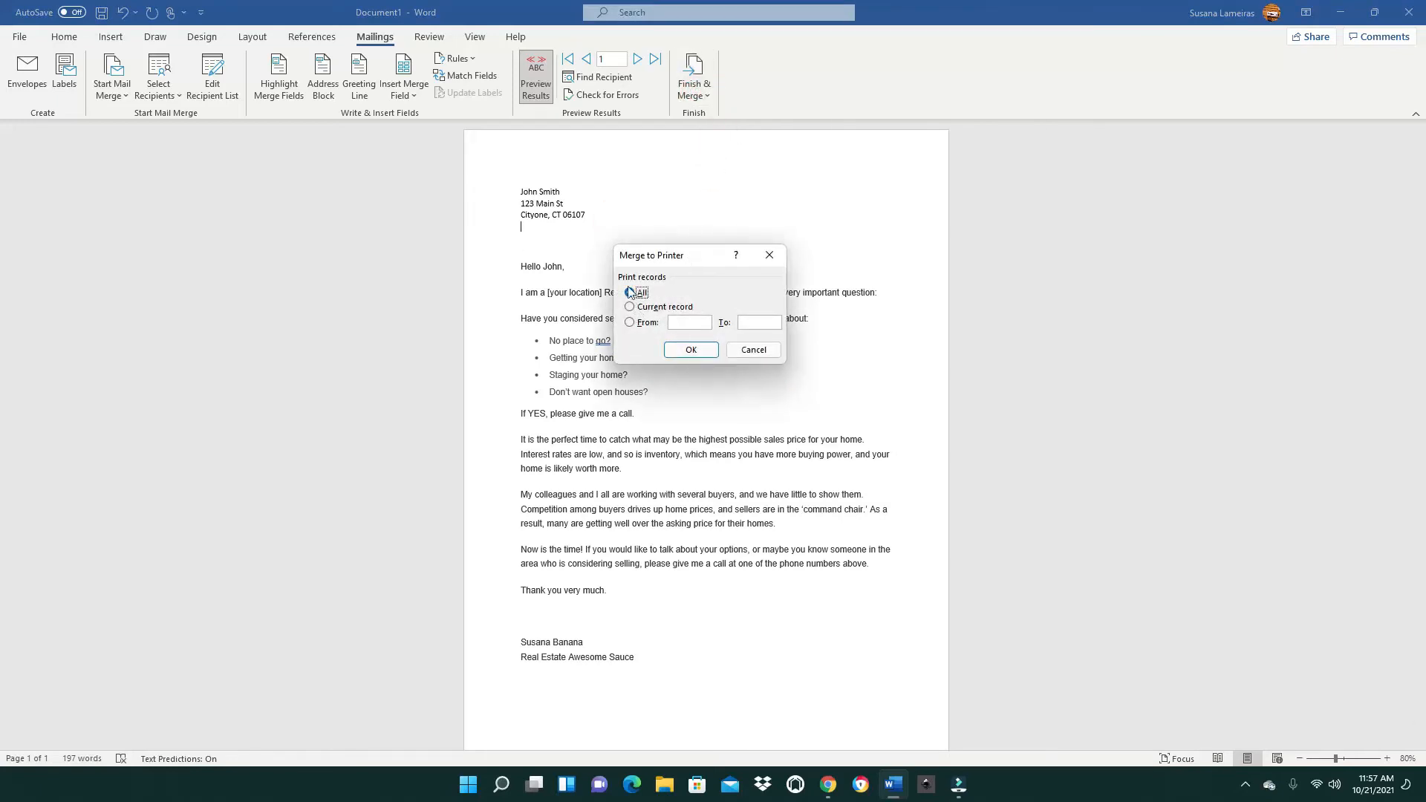
{"action": "left_click", "coordinate": [700, 288]}
{"action": "left_click_drag", "start_coordinate": [700, 269], "coordinate": [801, 266]}
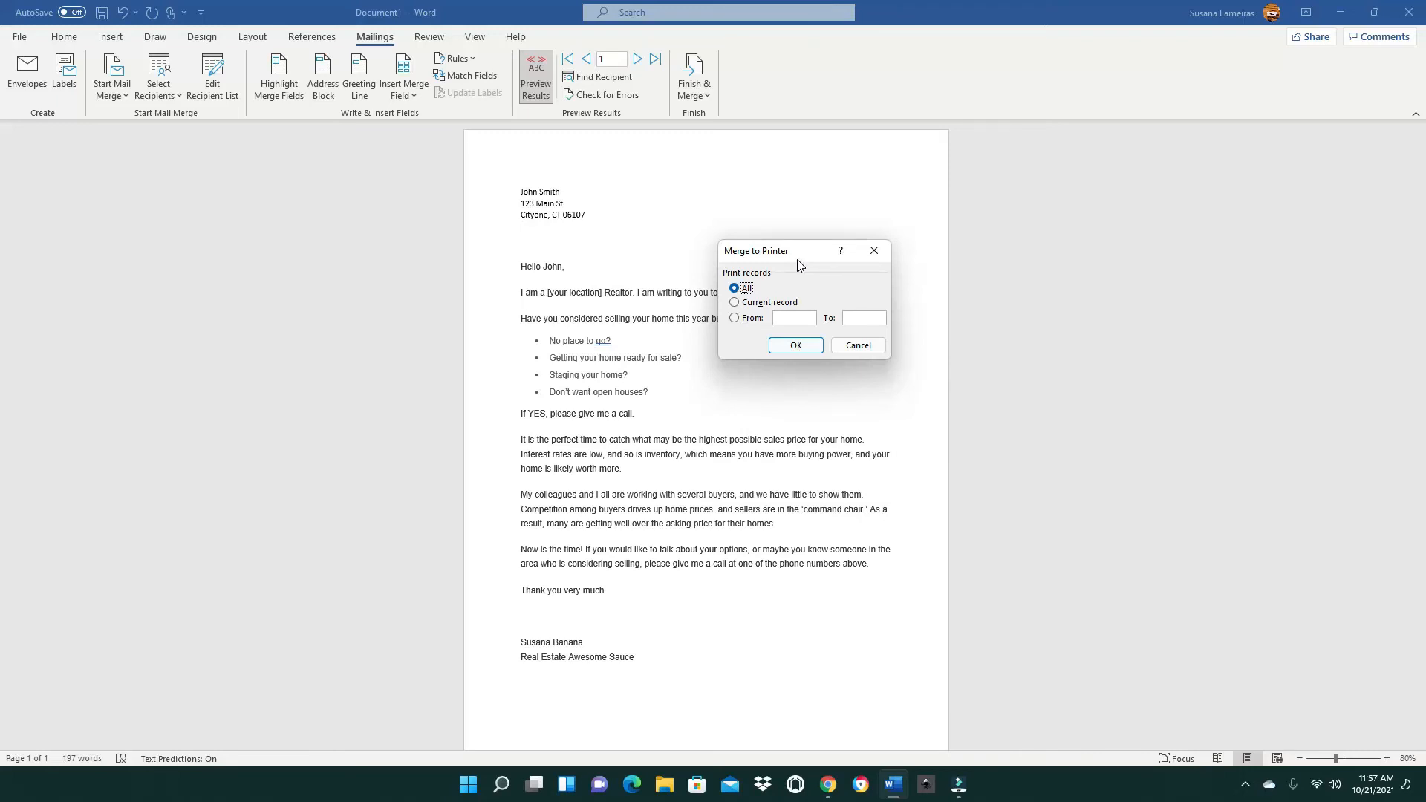
{"action": "left_click_drag", "start_coordinate": [796, 260], "coordinate": [787, 270]}
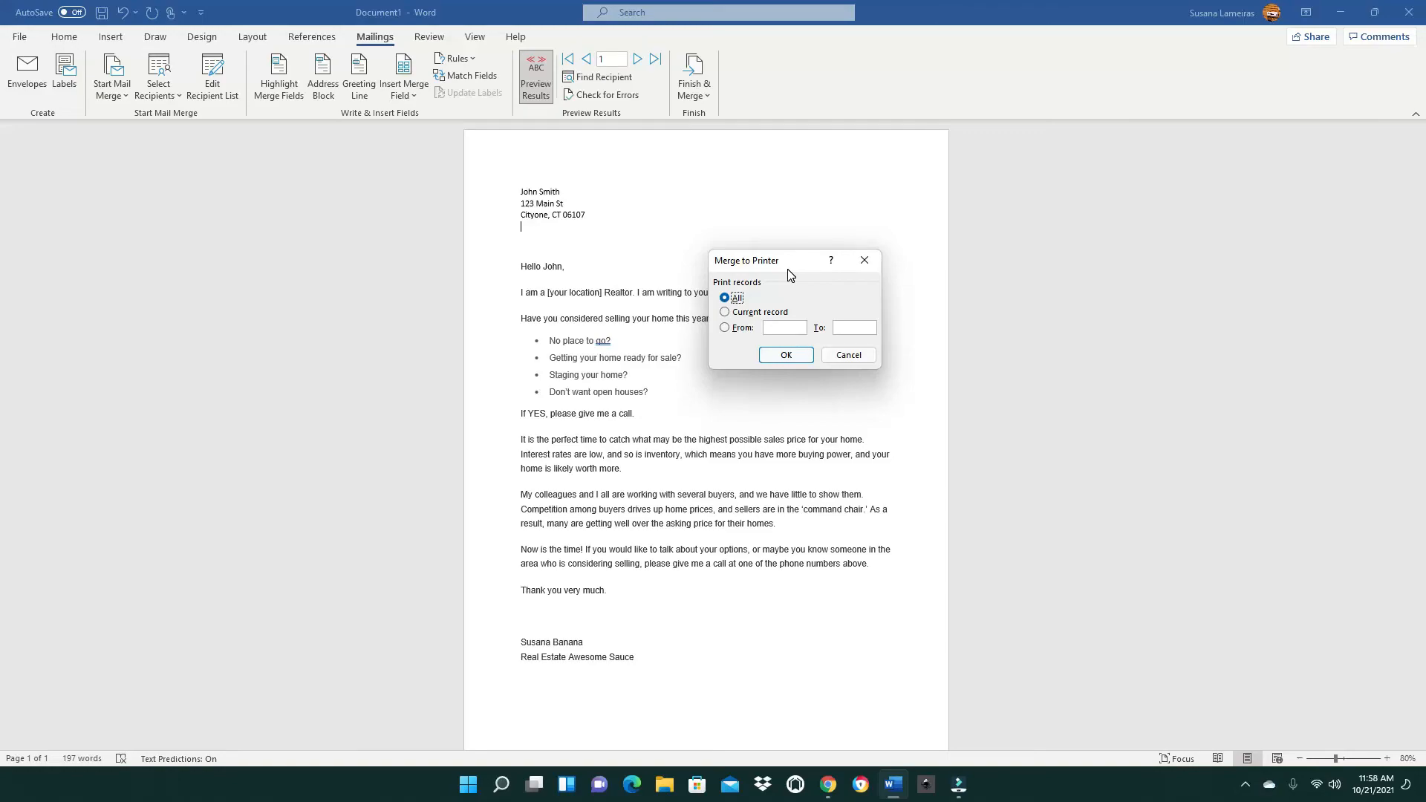